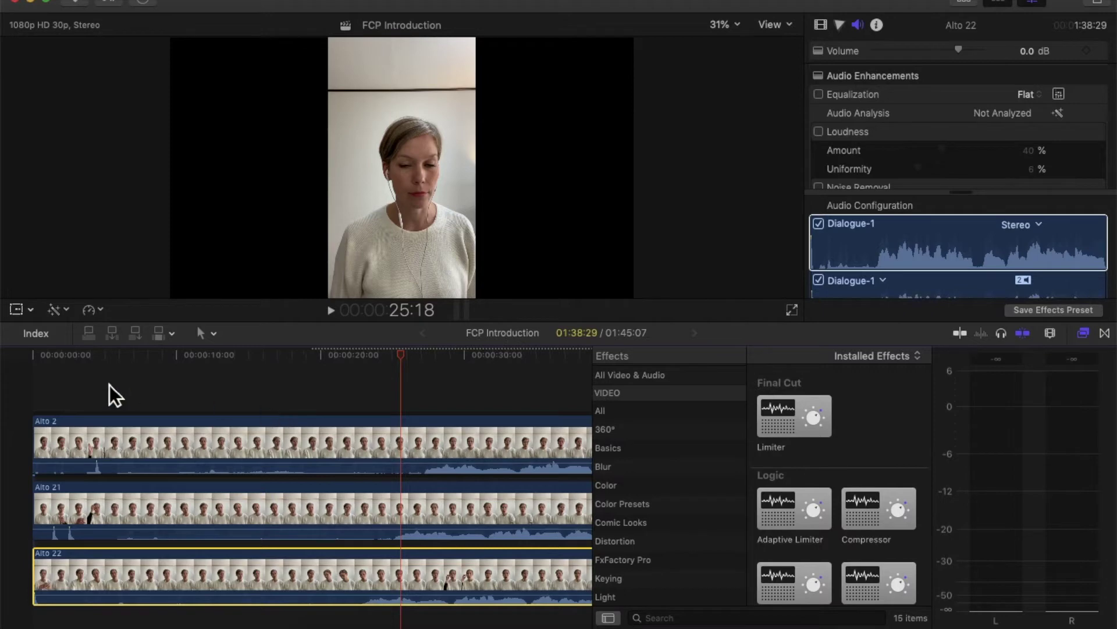
Step: Zoom into the timeline and mark Alto 2 at the frame of its hand clap
click(98, 360)
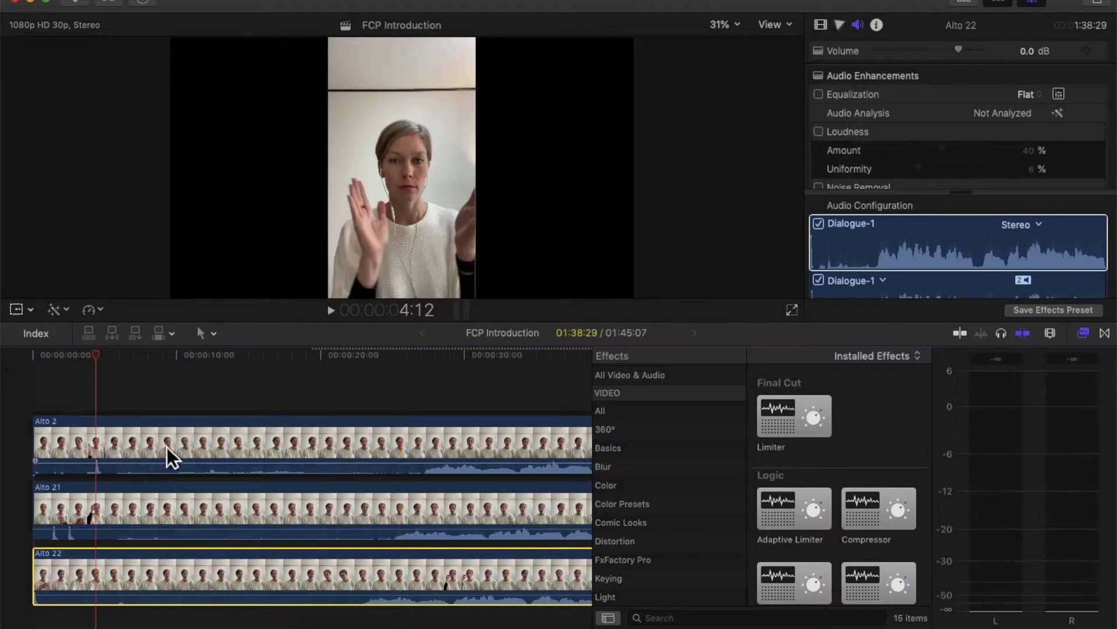
scroll(175, 443, down, 1)
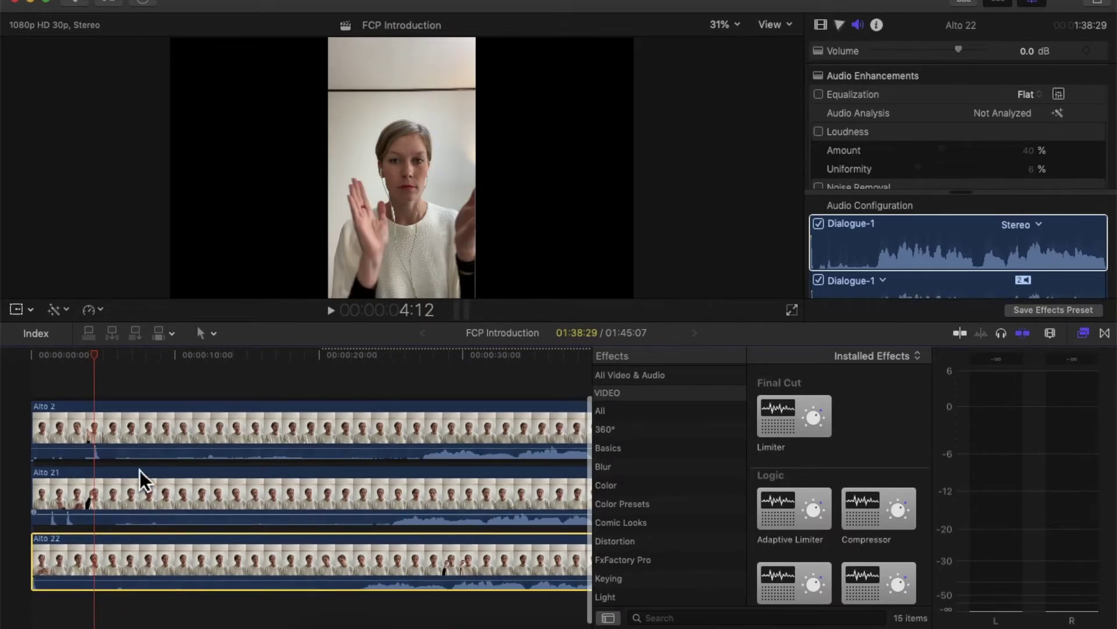
key(super+equal)
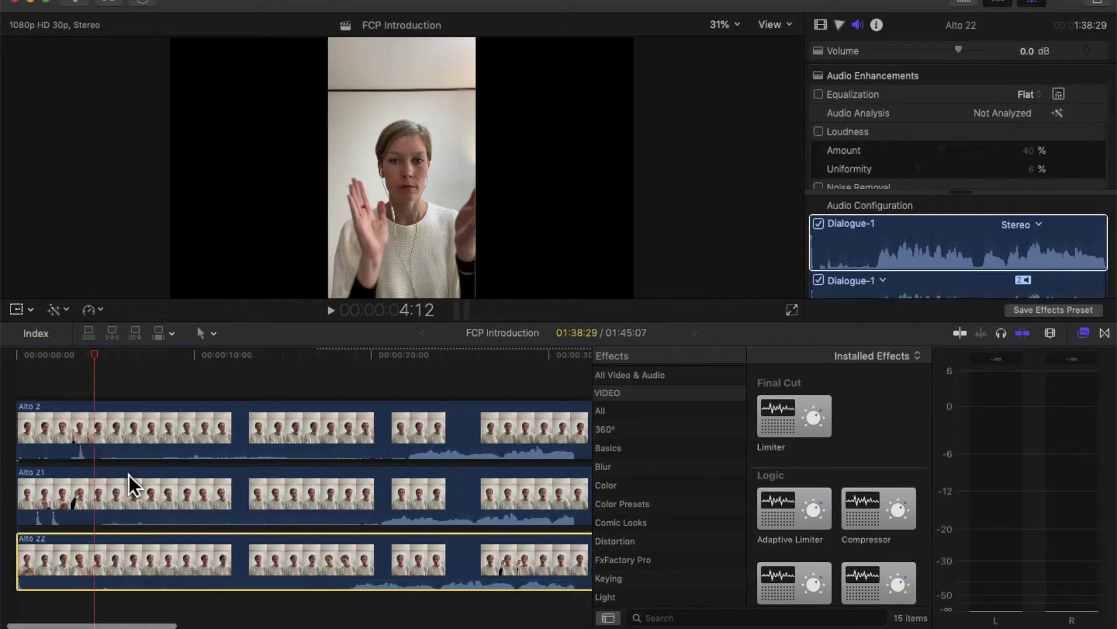
key(super+equal)
key(super+equal)
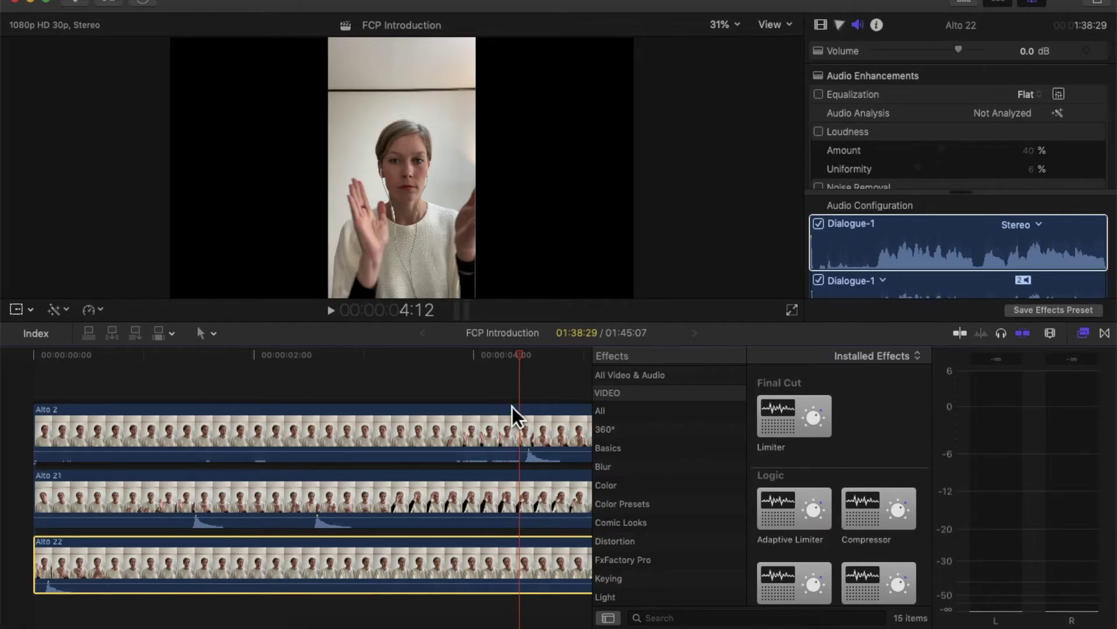
drag(525, 356, 537, 357)
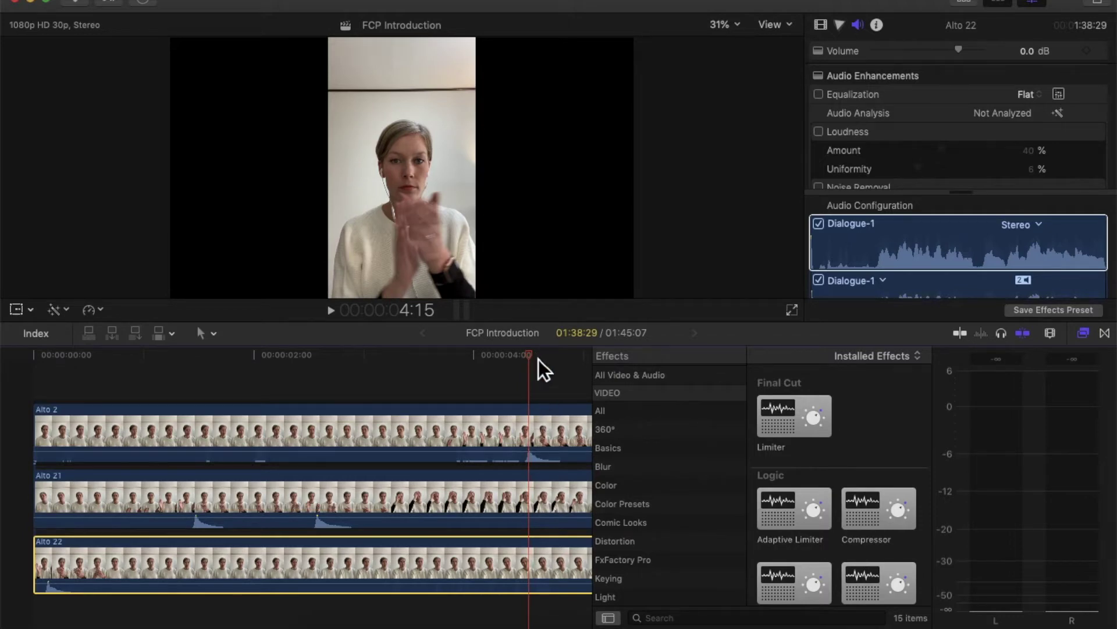
click(536, 411)
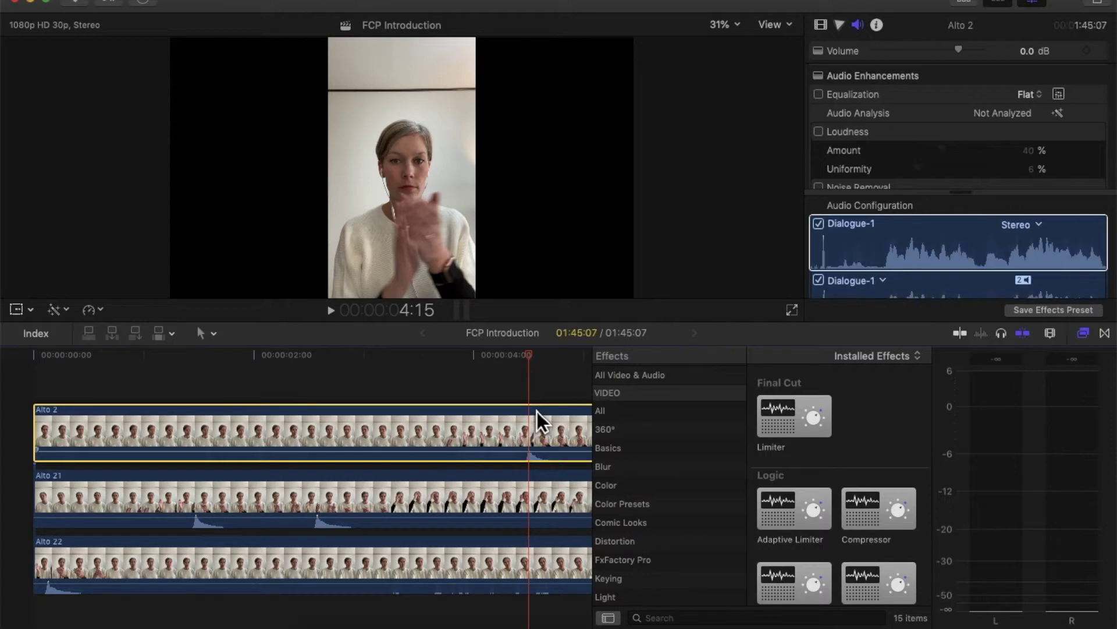
key(m)
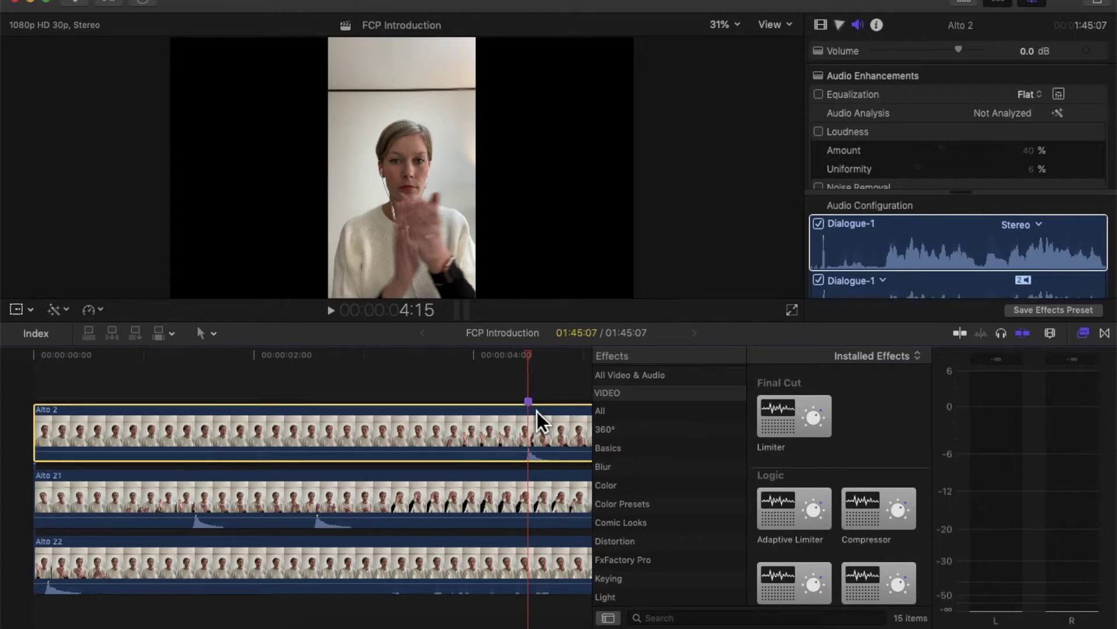
Step: Add clap markers to Alto 21 and Alto 22 at their clap frames
click(321, 355)
key(Left)
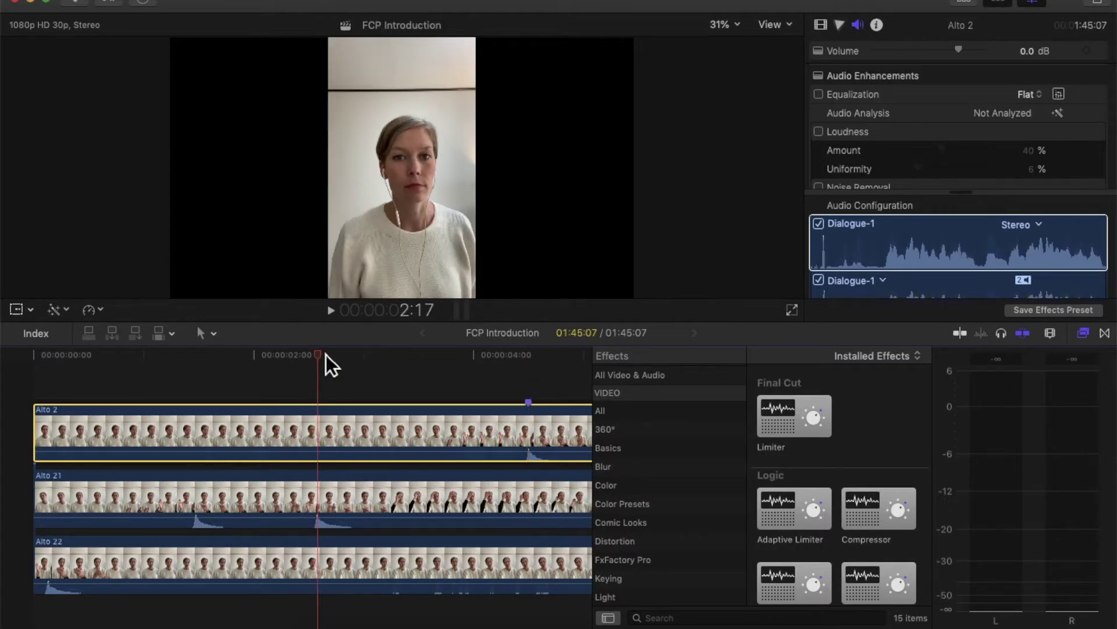
click(327, 474)
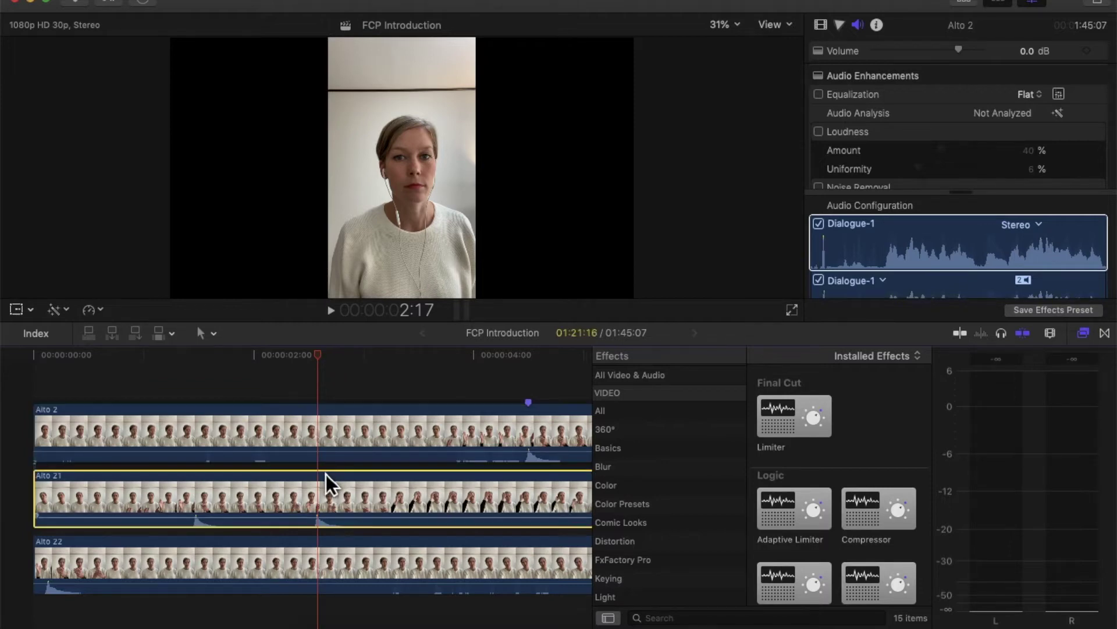
key(m)
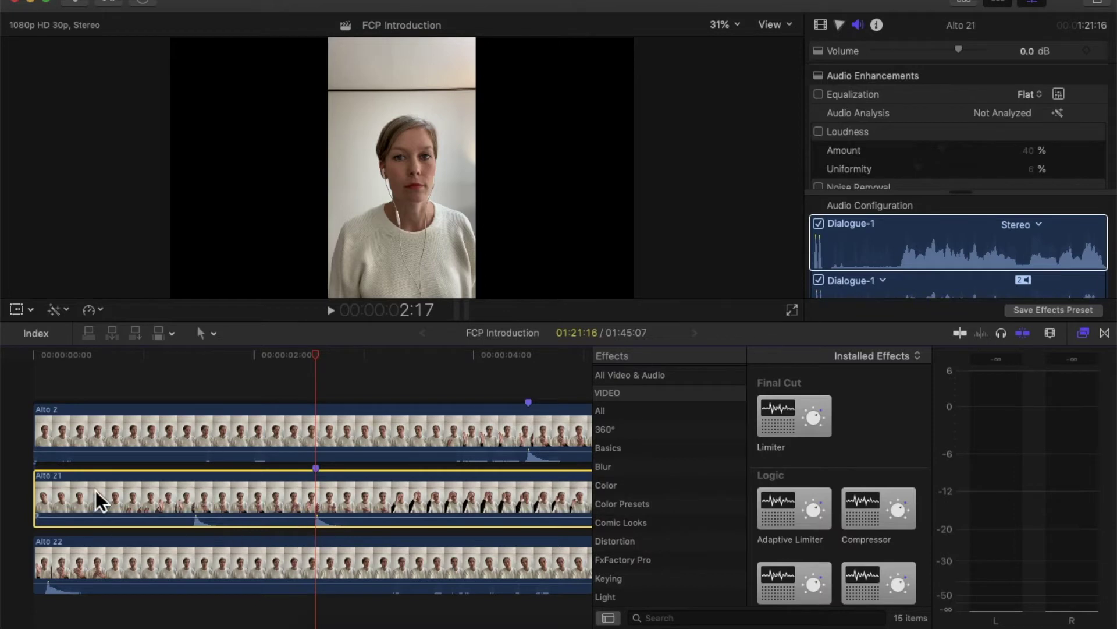
click(64, 357)
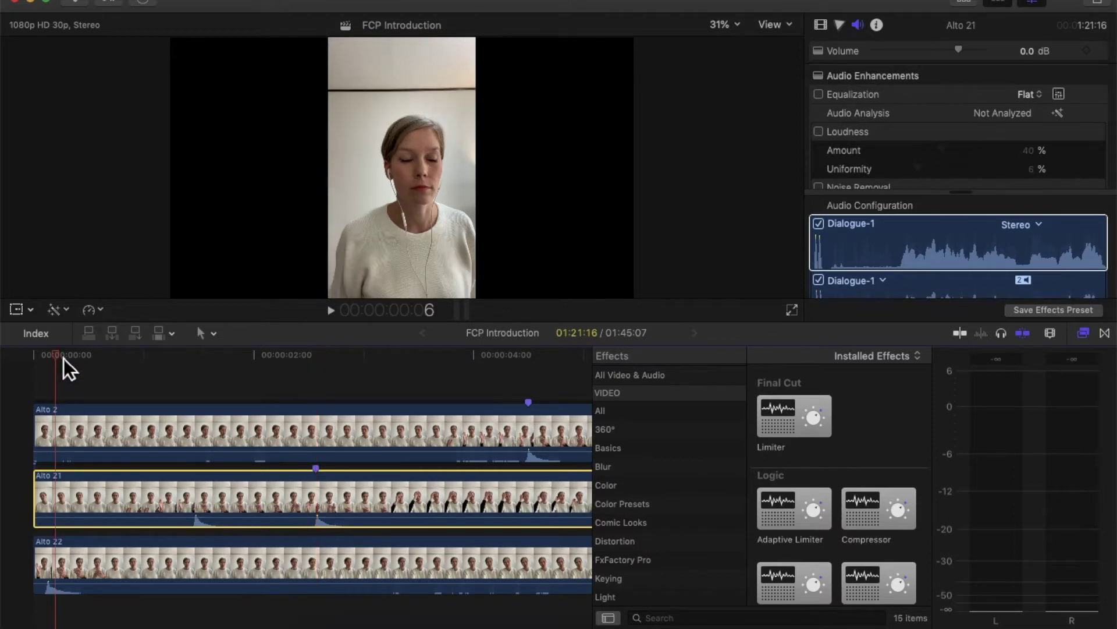
drag(64, 358, 56, 362)
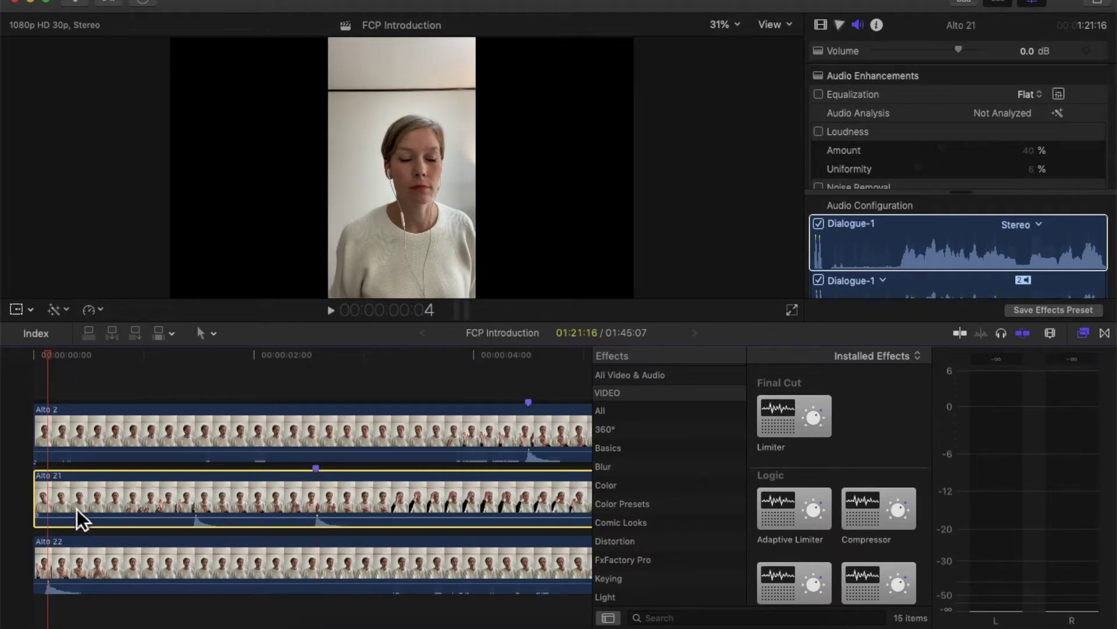
click(54, 541)
key(m)
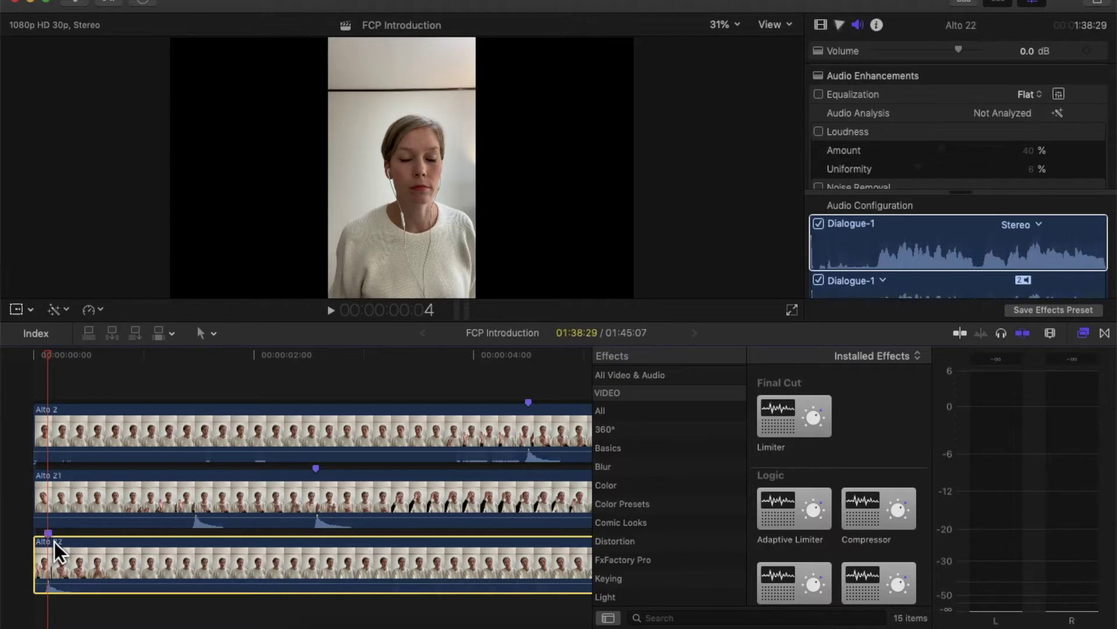
Step: Trim Alto 2's start slightly and slide Alto 22 and Alto 21 later so their clap markers align
mouse_move(49, 440)
mouse_down()
mouse_move(265, 448)
mouse_move(166, 436)
mouse_move(35, 451)
mouse_up()
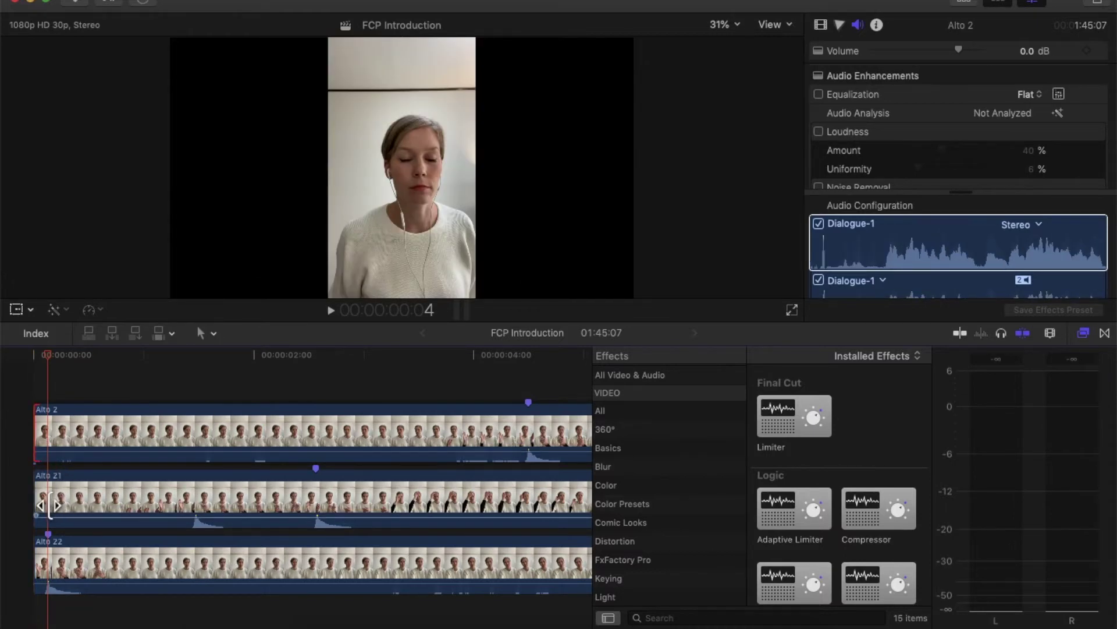
drag(110, 553, 570, 555)
drag(167, 506, 383, 504)
scroll(180, 446, right, 3)
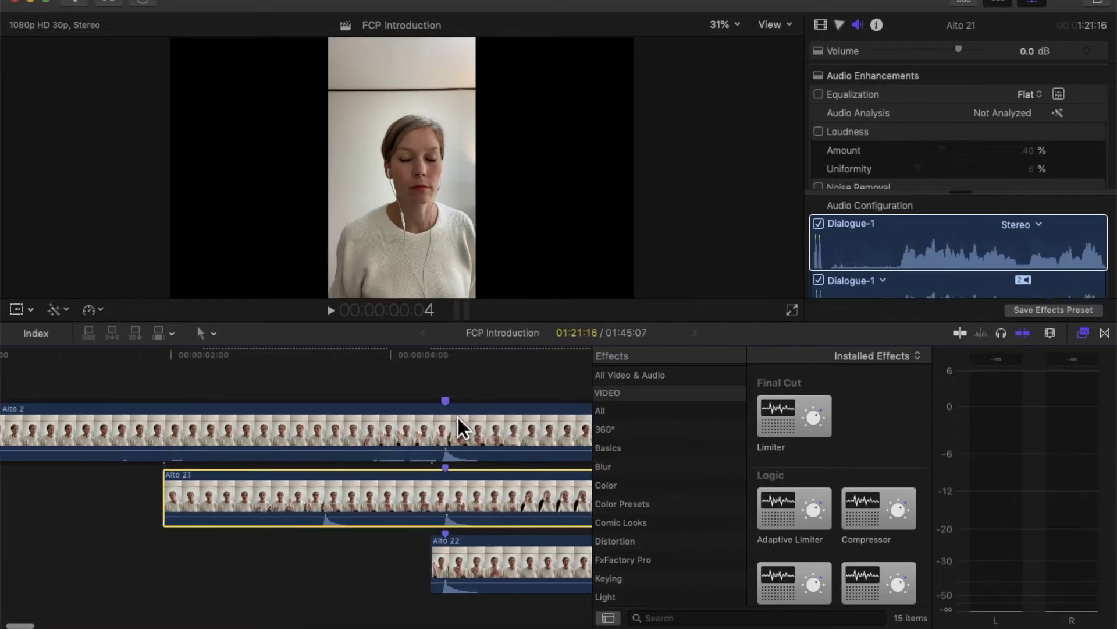
mouse_move(477, 502)
mouse_down()
mouse_move(455, 502)
mouse_move(478, 502)
mouse_up()
Step: Select Alto 2 and check in the View menu whether snapping is enabled
click(456, 432)
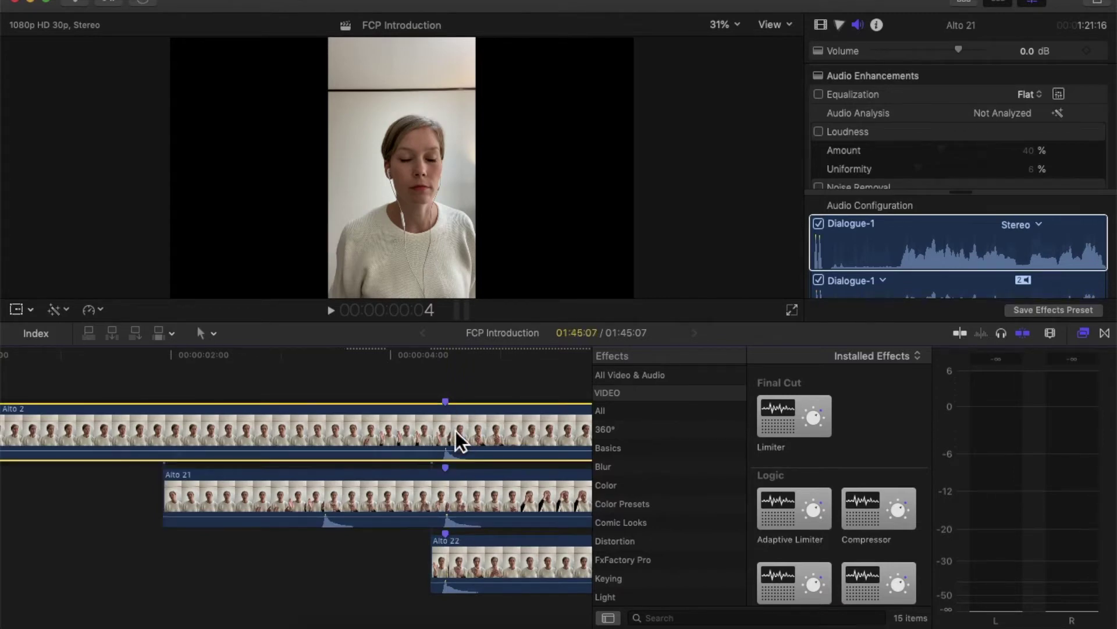
click(396, 2)
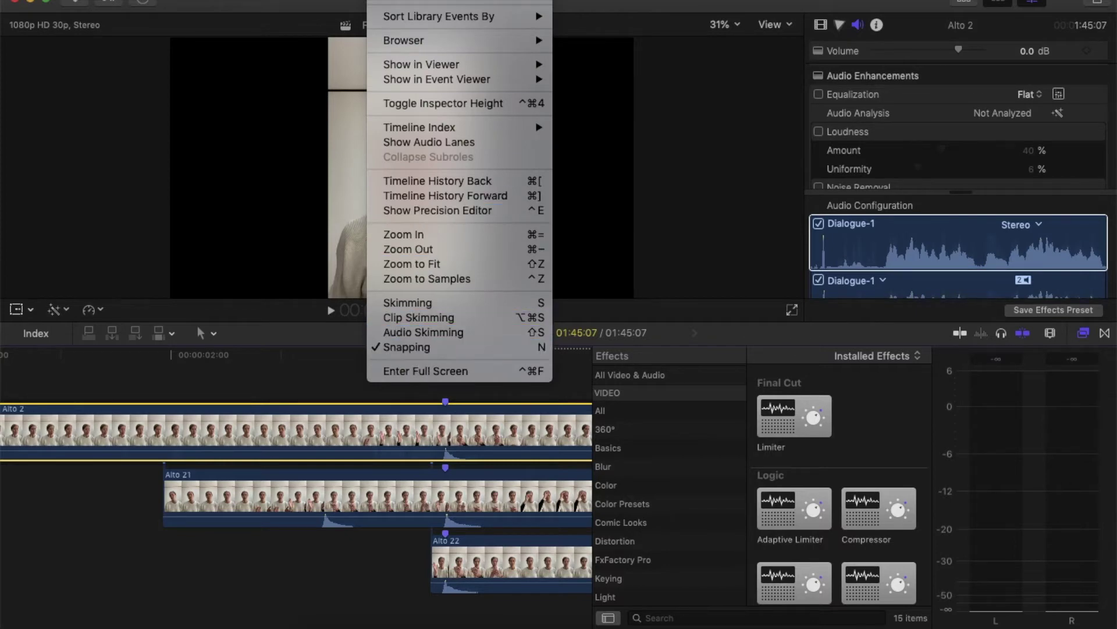
click(388, 4)
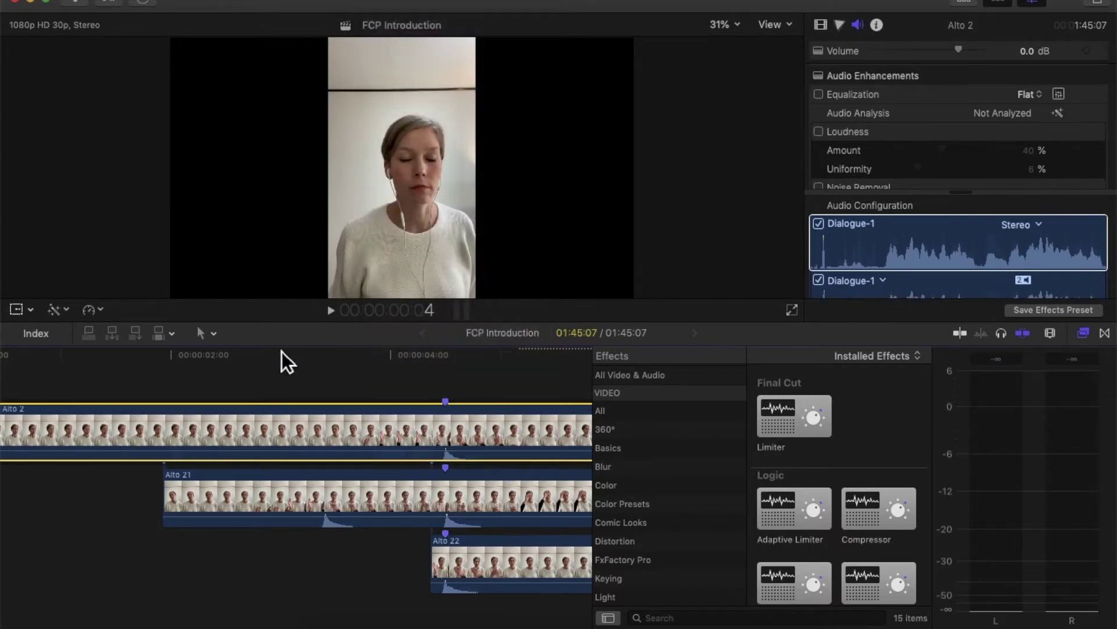
scroll(276, 363, left, 3)
click(37, 433)
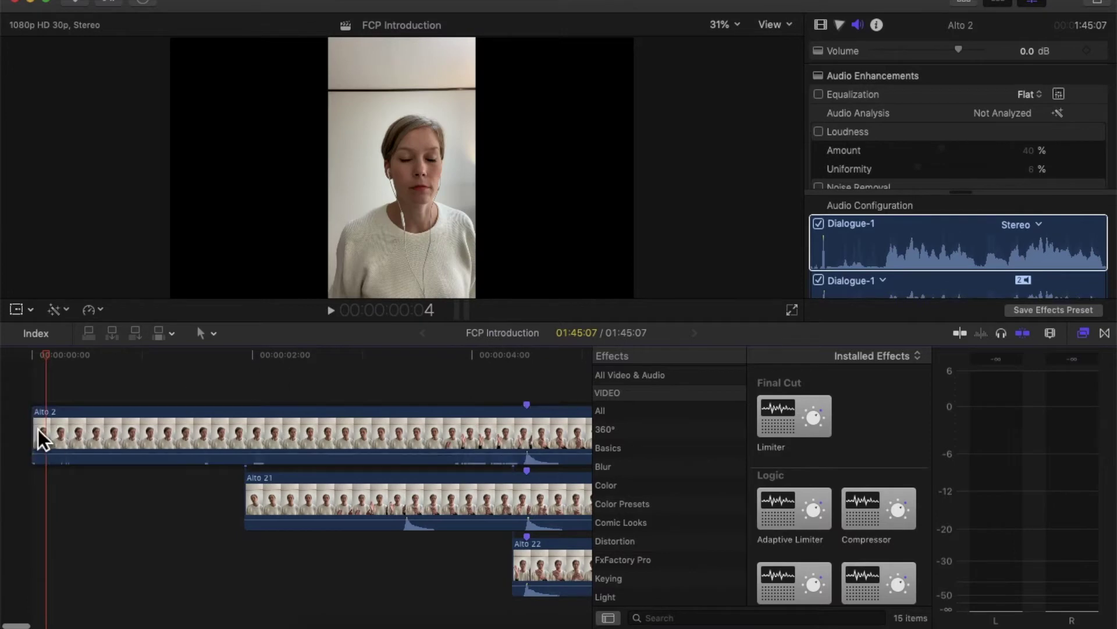
Step: Trim Alto 2's lead-in so it begins at the project start alongside Alto 21
drag(44, 434, 330, 441)
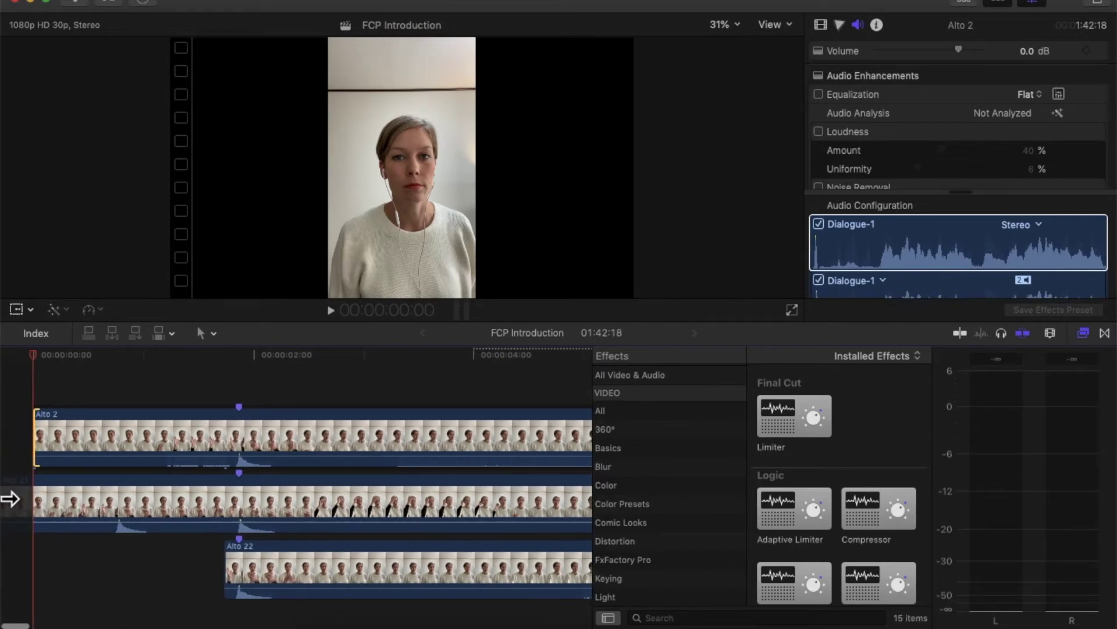
key(super+shift+a)
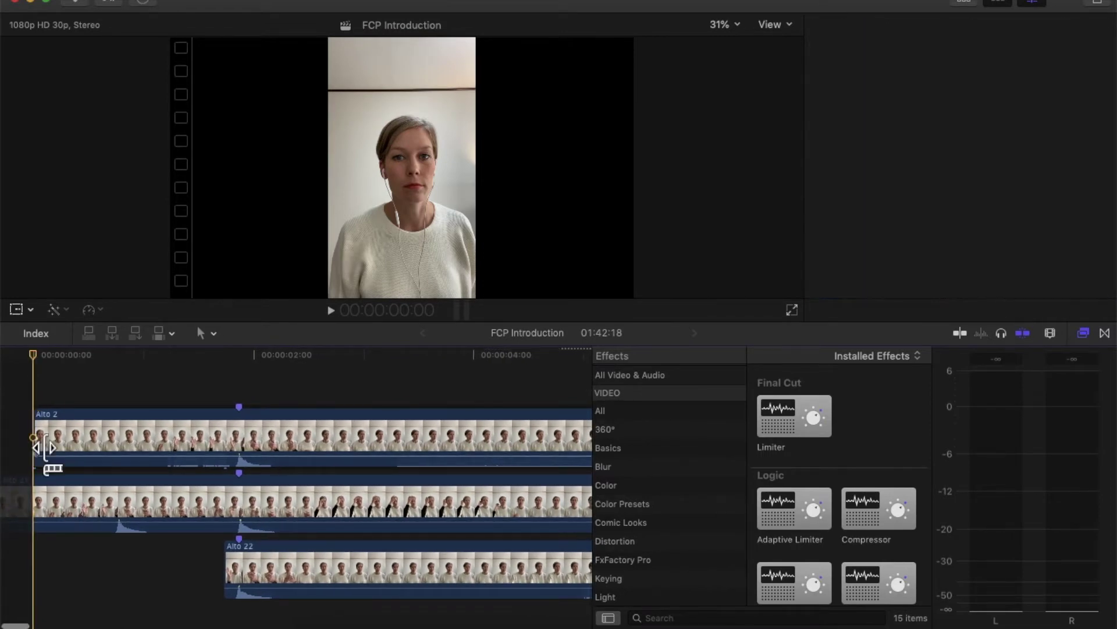
mouse_move(17, 448)
mouse_down()
mouse_move(6, 449)
mouse_move(33, 443)
mouse_move(14, 440)
mouse_up()
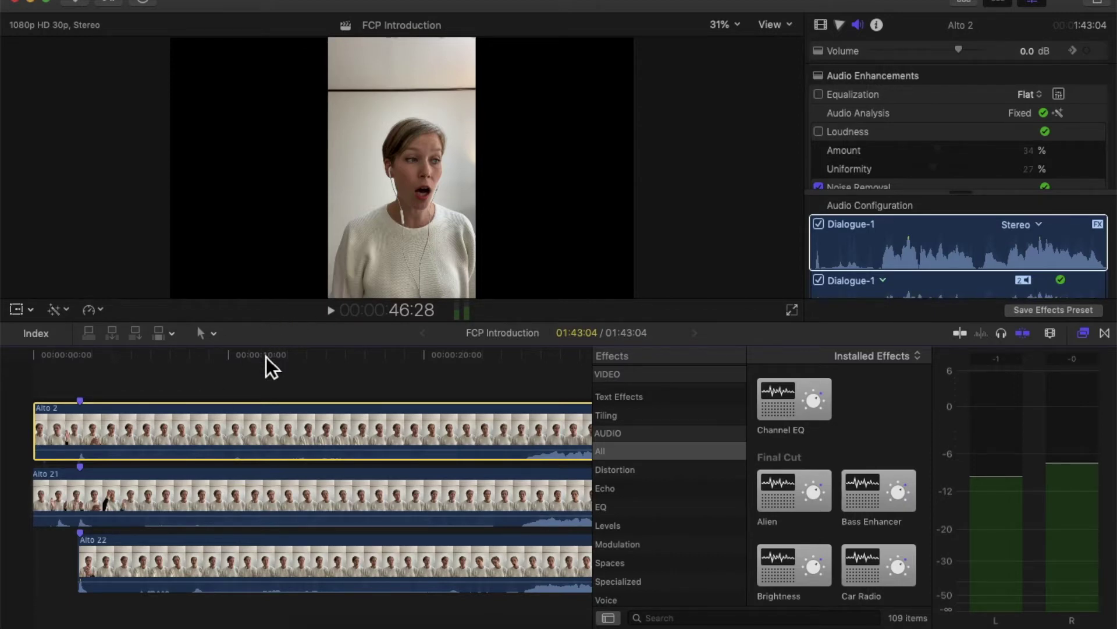
Step: Shift Alto 2's picture left and Alto 21's right in the viewer, then play back to check
key(shift+t)
drag(377, 213, 223, 216)
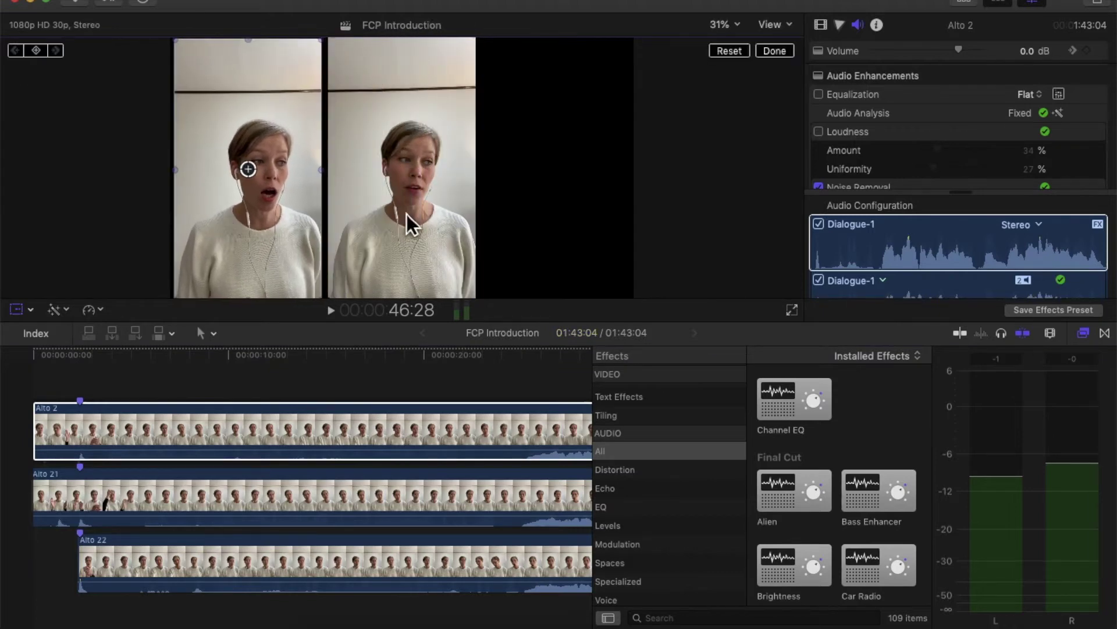
click(407, 214)
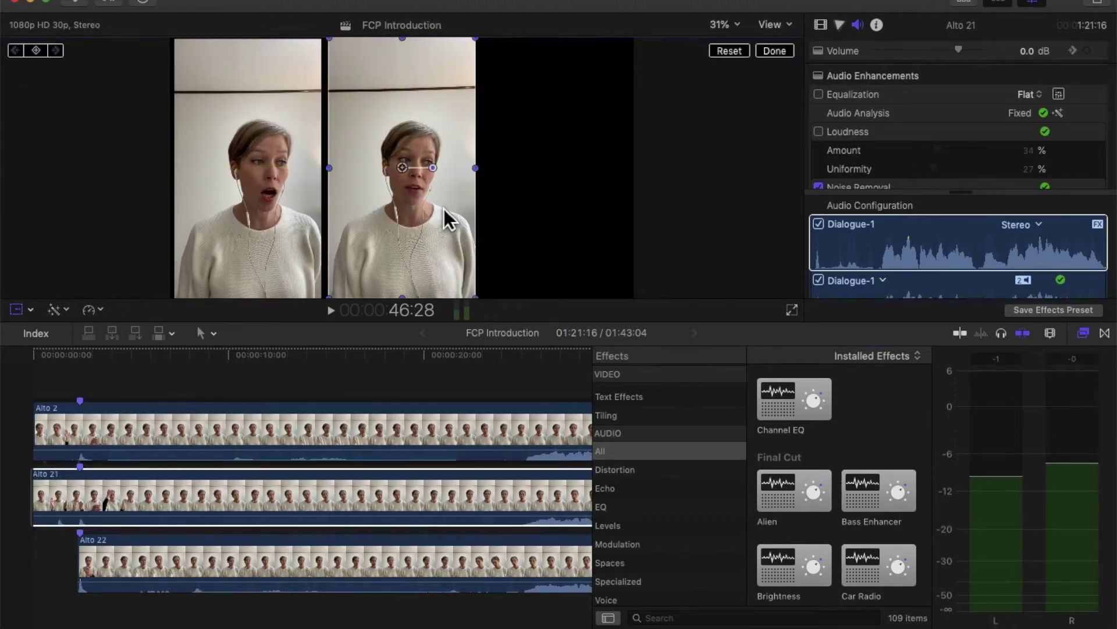
drag(445, 209, 598, 209)
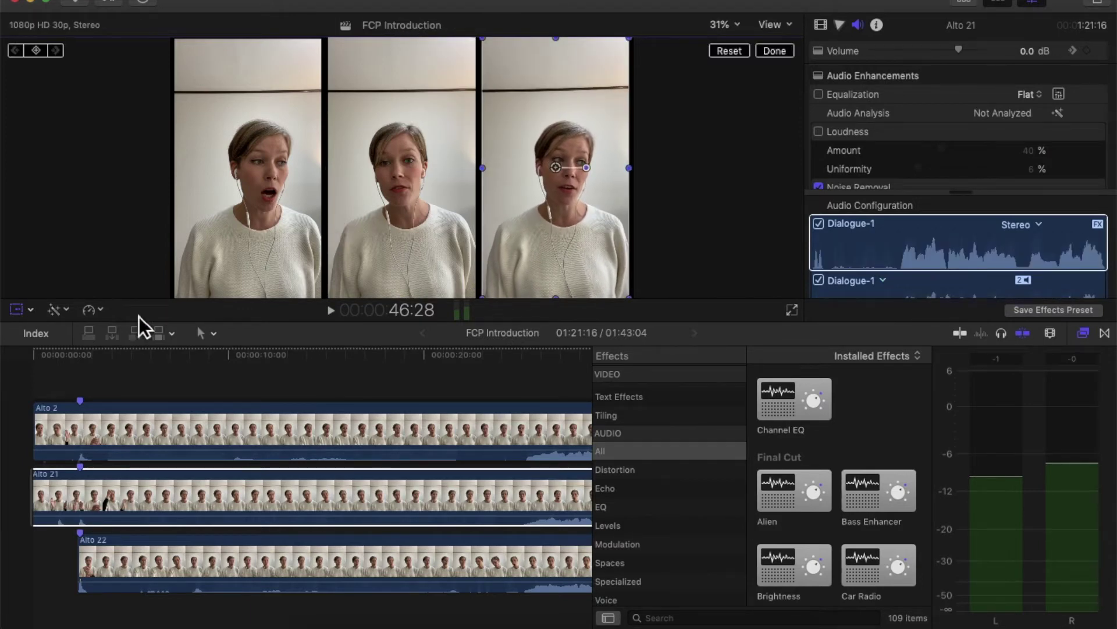
click(87, 357)
click(67, 359)
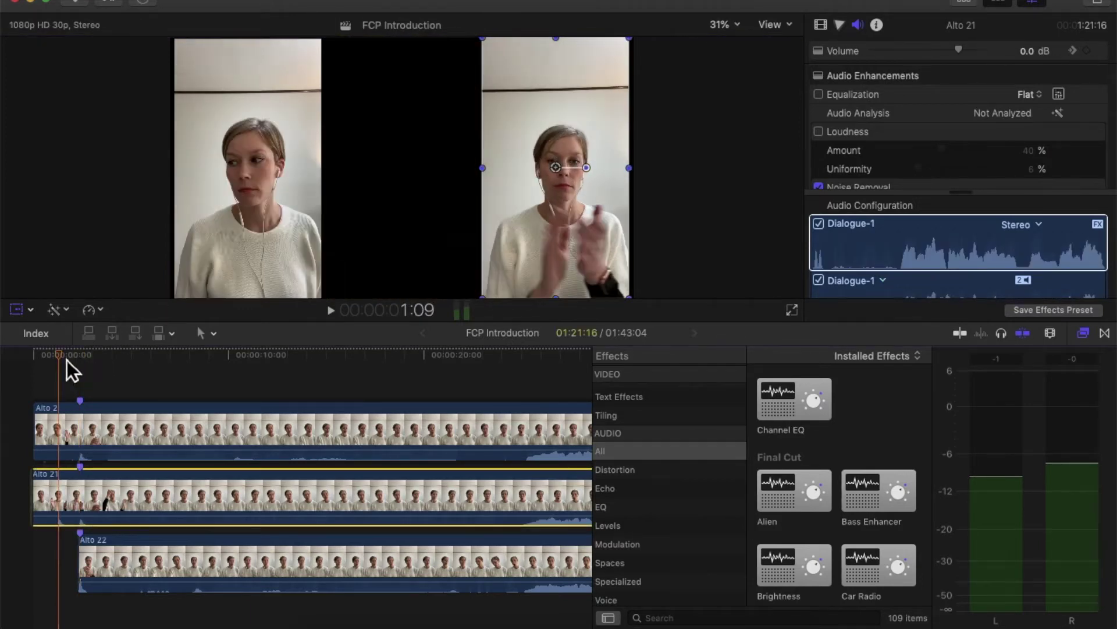
key(space)
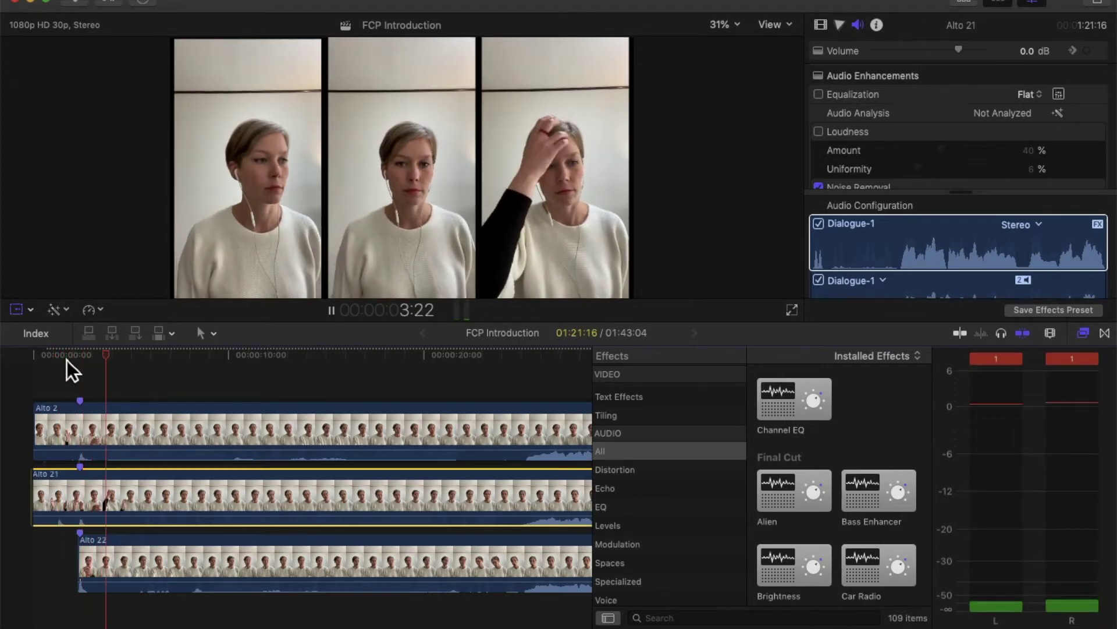
key(space)
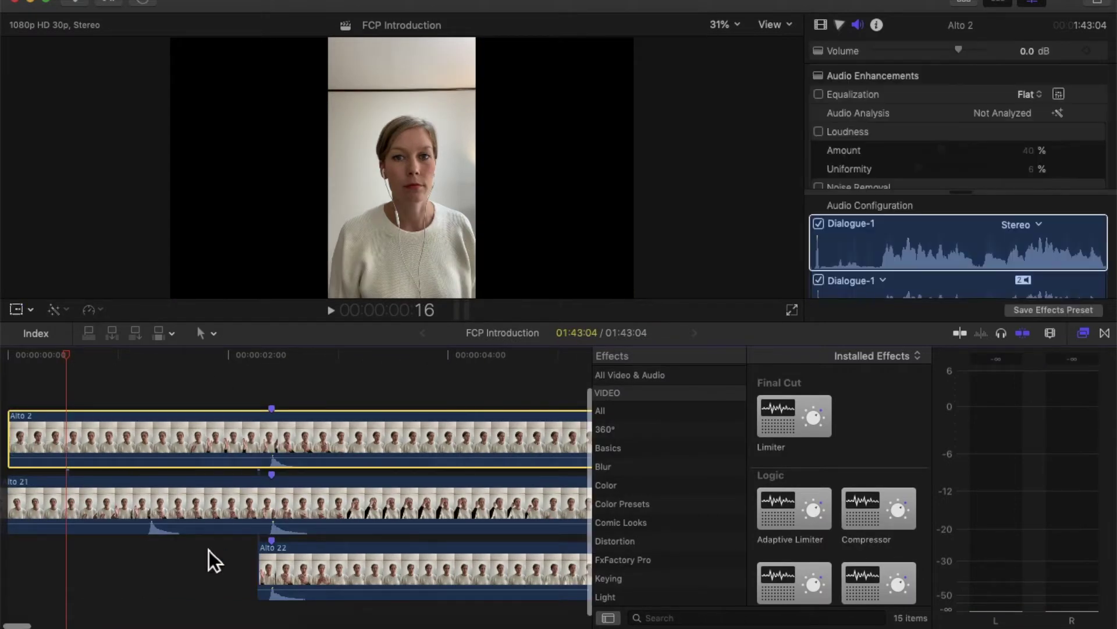
Step: Disable Alto 21 and Alto 22, then bring up the shortcut menu for Alto 2
scroll(209, 559, down, 1)
scroll(208, 560, right, 1)
scroll(209, 550, down, 1)
scroll(209, 550, right, 1)
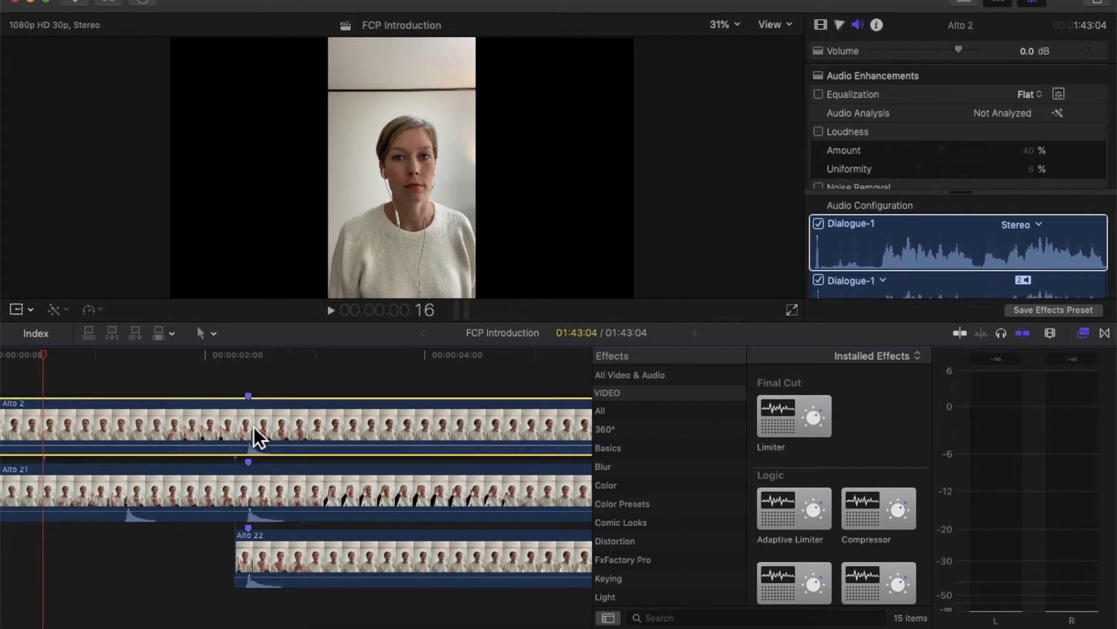
click(238, 494)
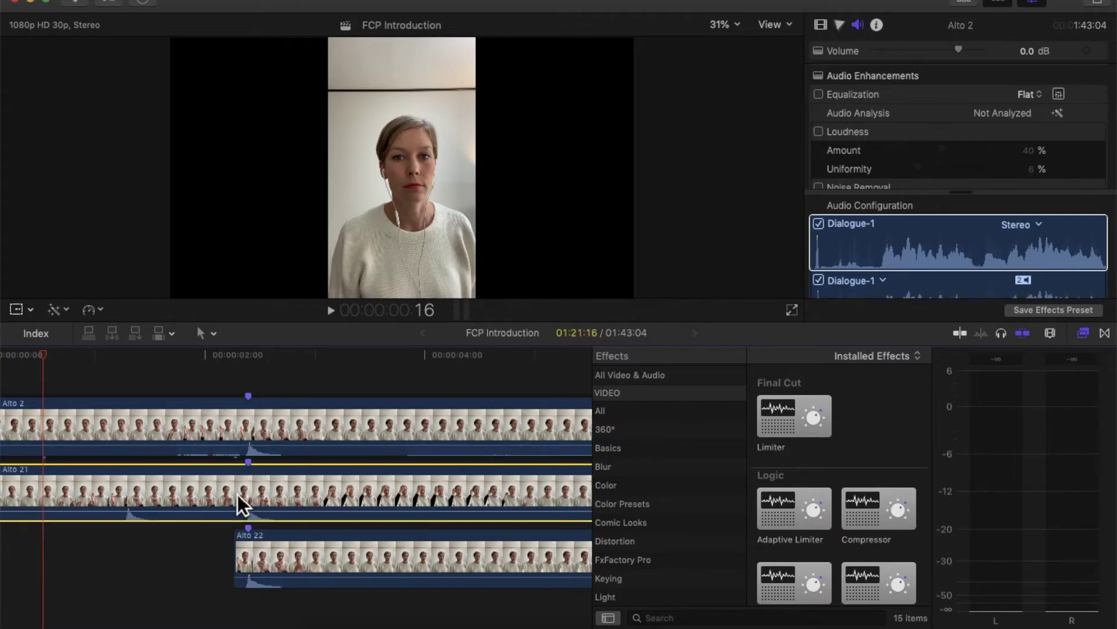
click(307, 556)
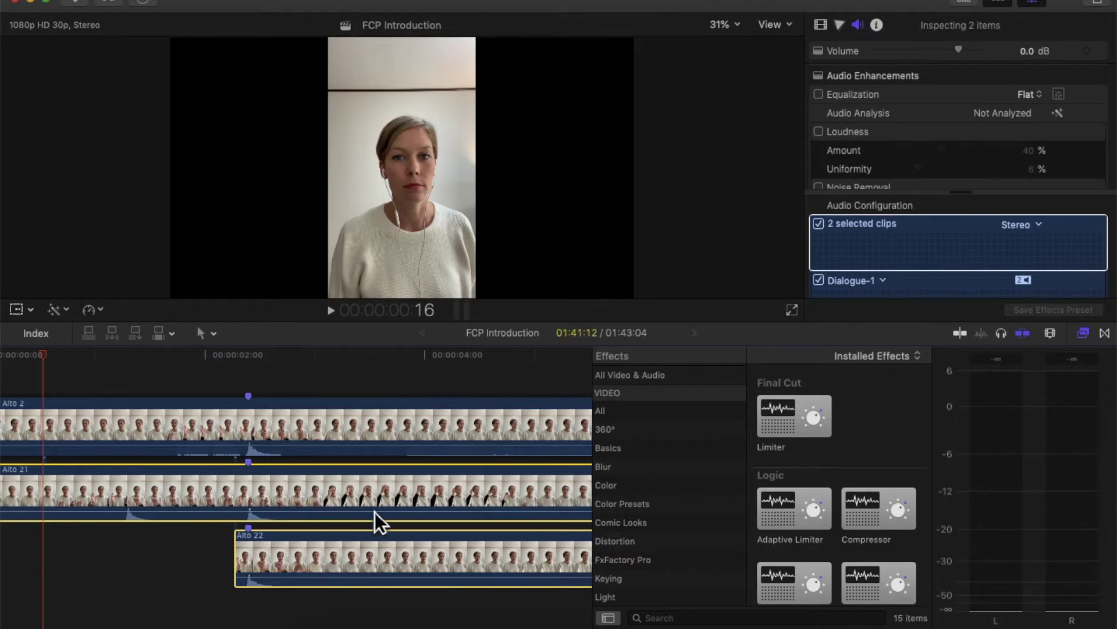
key(v)
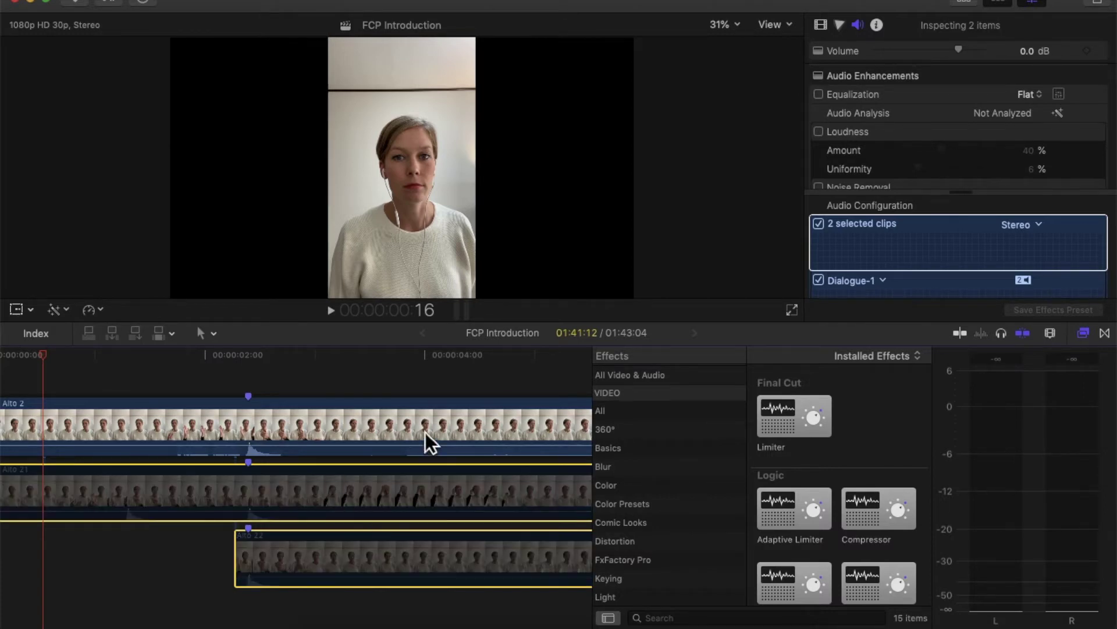
click(356, 439)
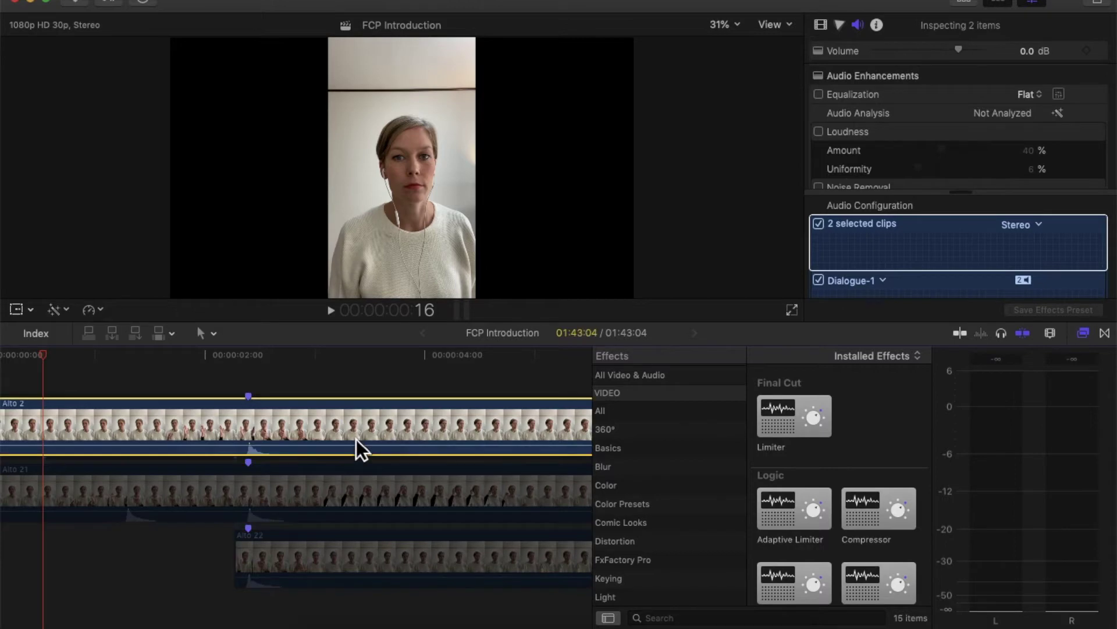
right_click(357, 439)
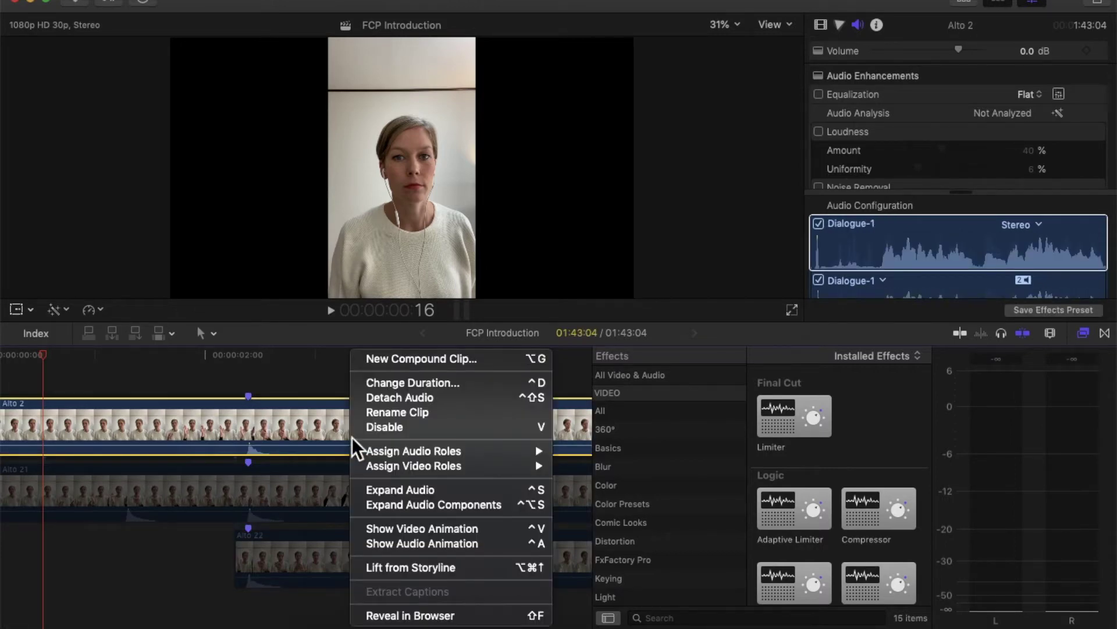
Step: Assign the Singing audio role to Alto 2 from its shortcut menu
mouse_move(383, 452)
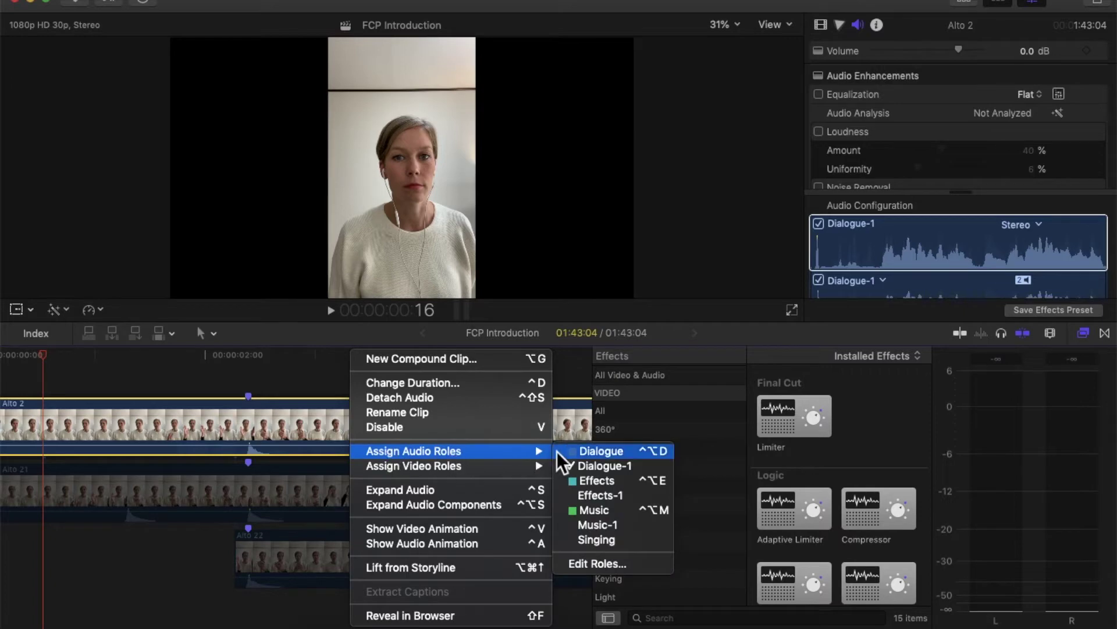
click(602, 541)
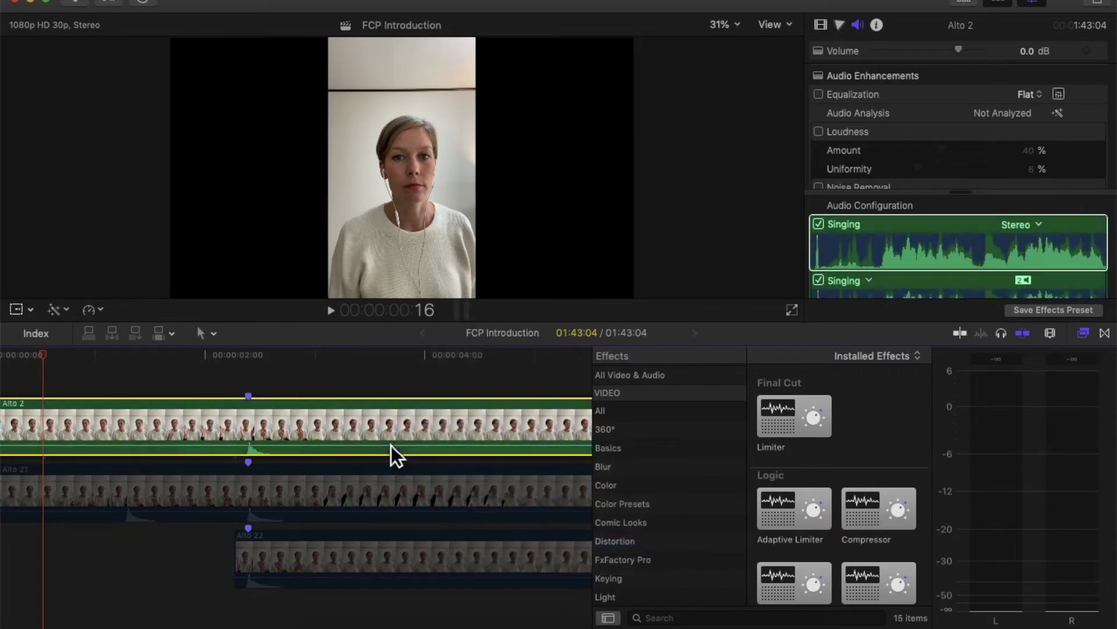
scroll(318, 431, up, 3)
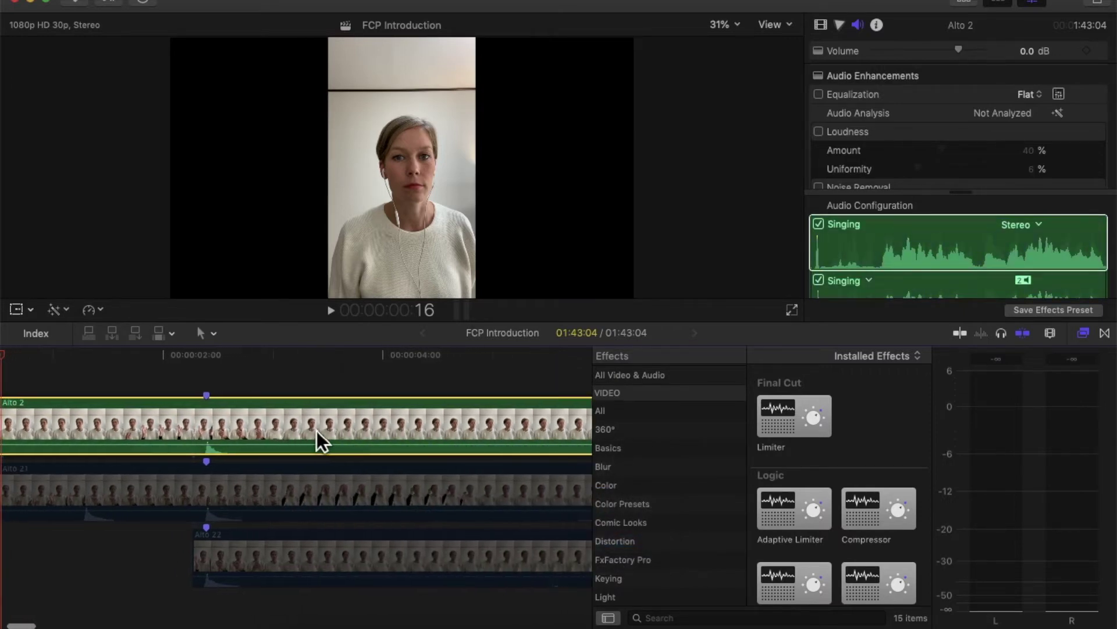
scroll(317, 430, right, 2)
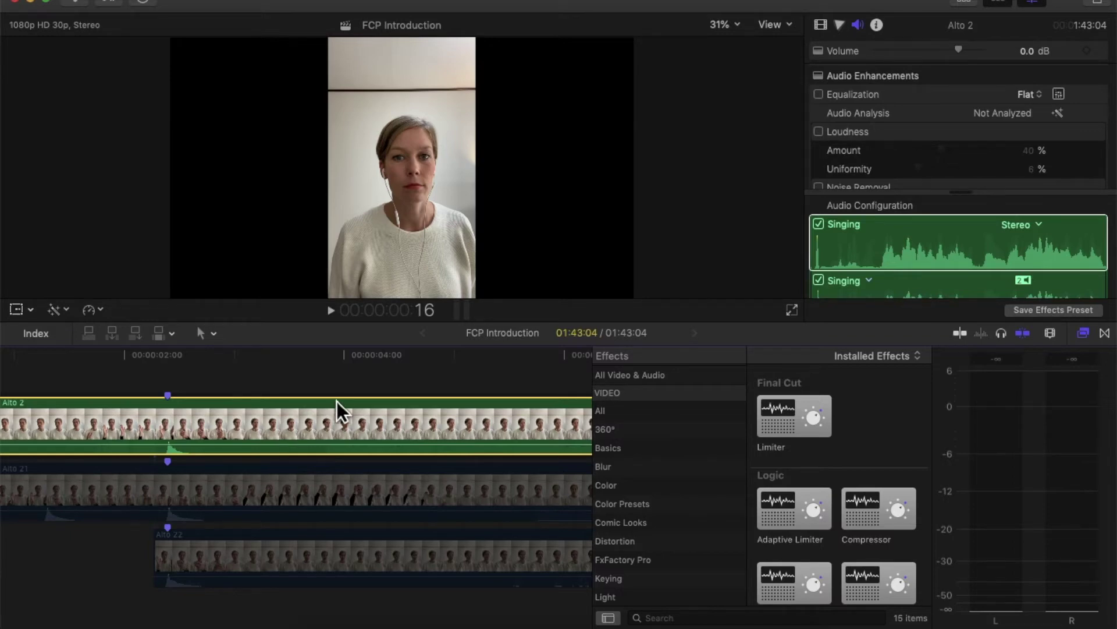
Step: Auto-fix Alto 2's audio with Audio Analysis, enabling Noise Removal at 50%
click(831, 263)
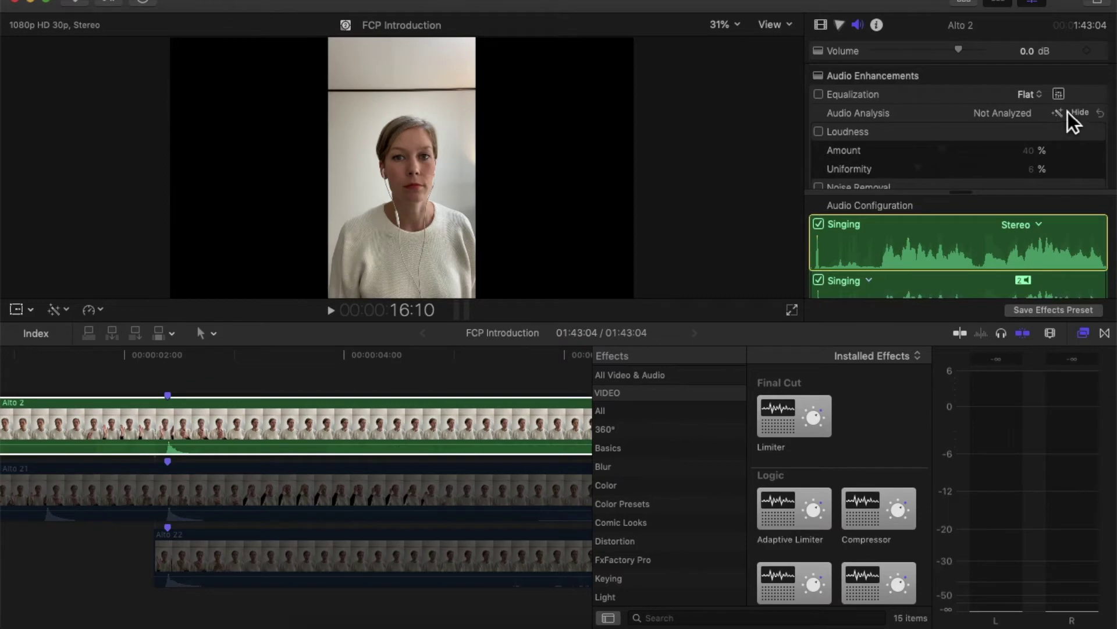
click(1066, 115)
scroll(925, 151, down, 1)
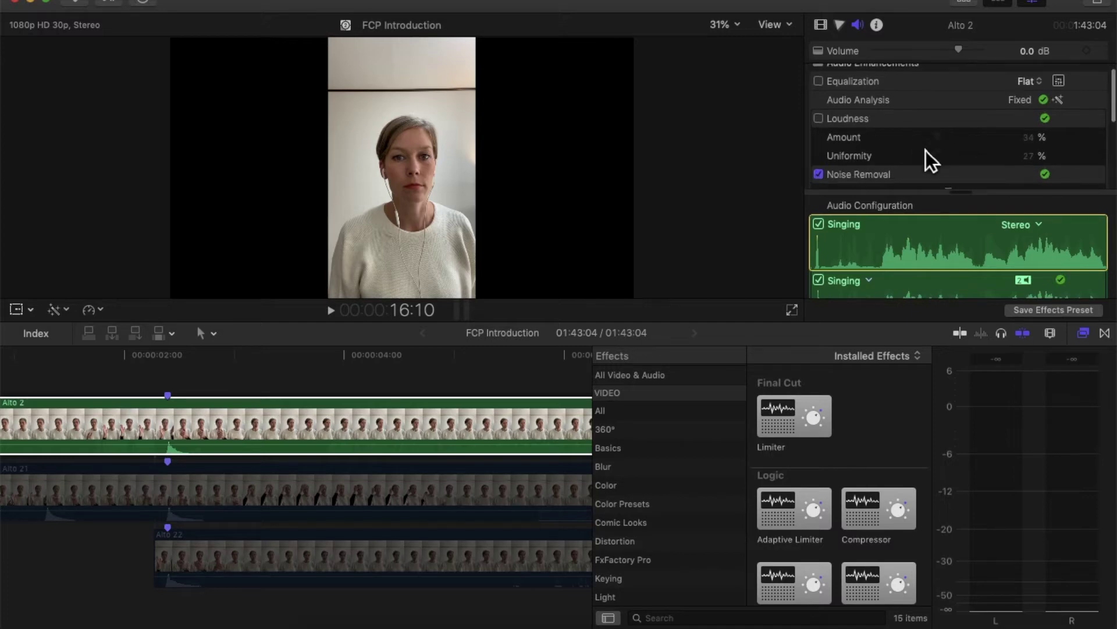
scroll(925, 150, up, 1)
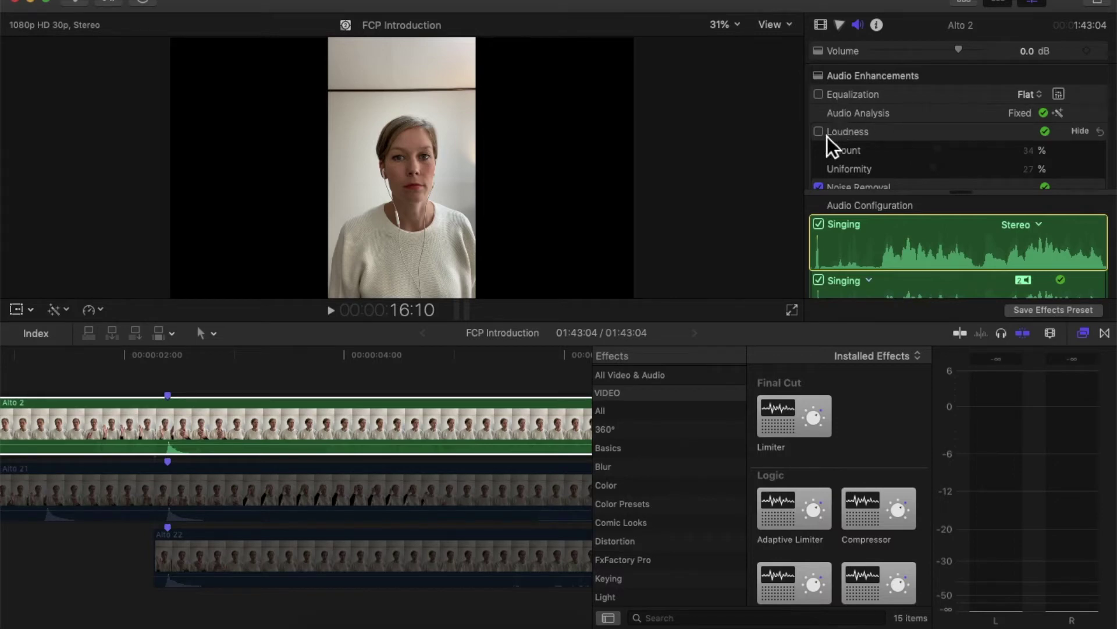
scroll(883, 134, down, 2)
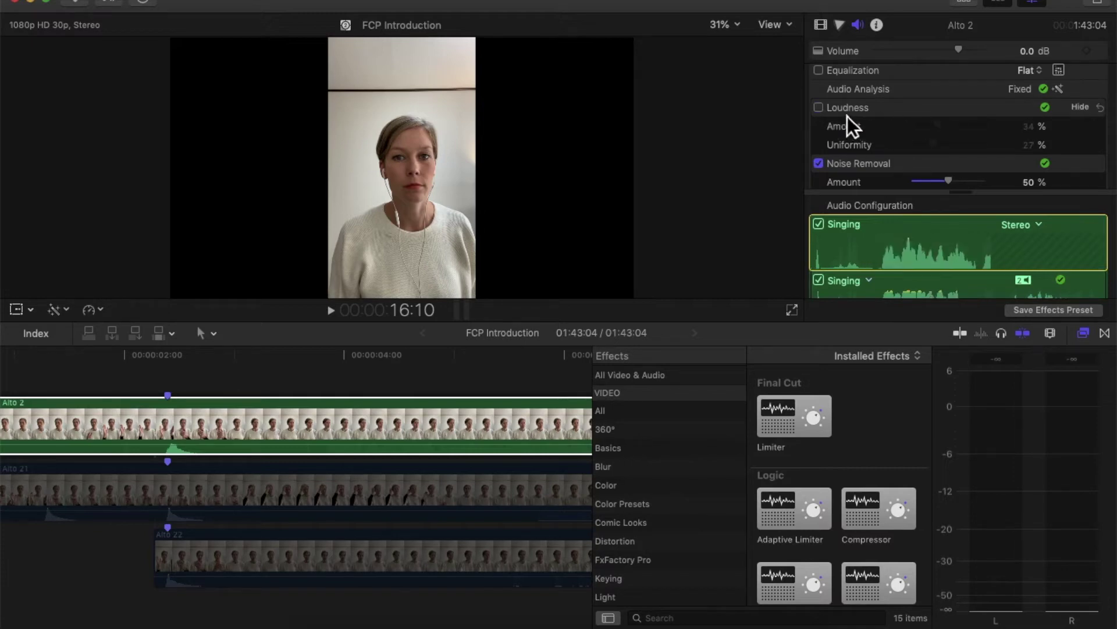
Step: Try Loudness correction on Alto 2, then switch it back off
click(829, 114)
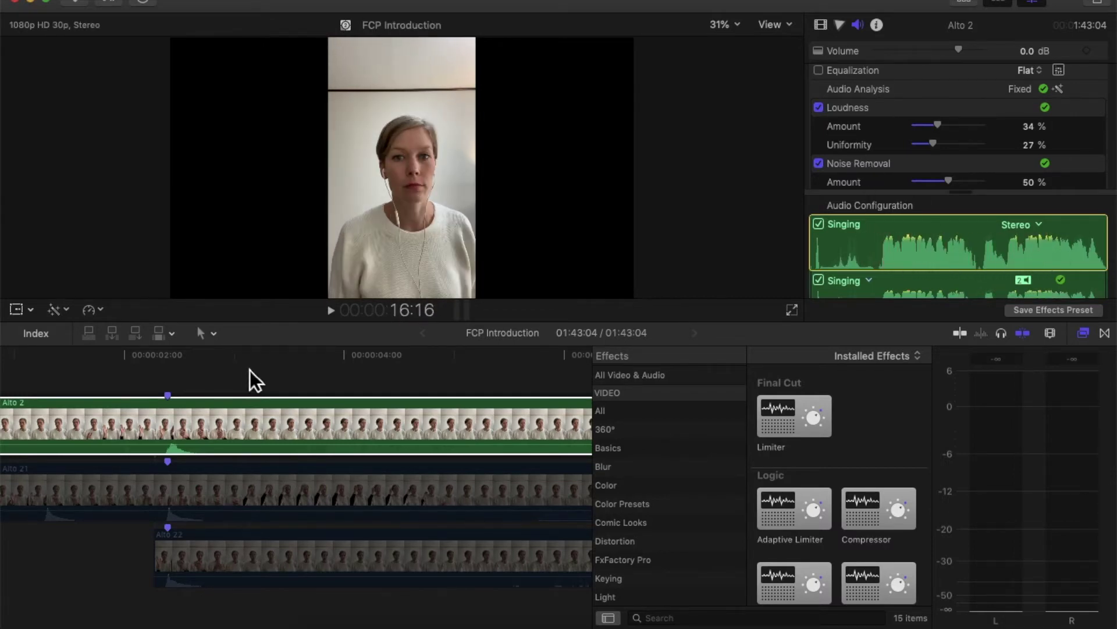
click(340, 362)
scroll(341, 363, right, 10)
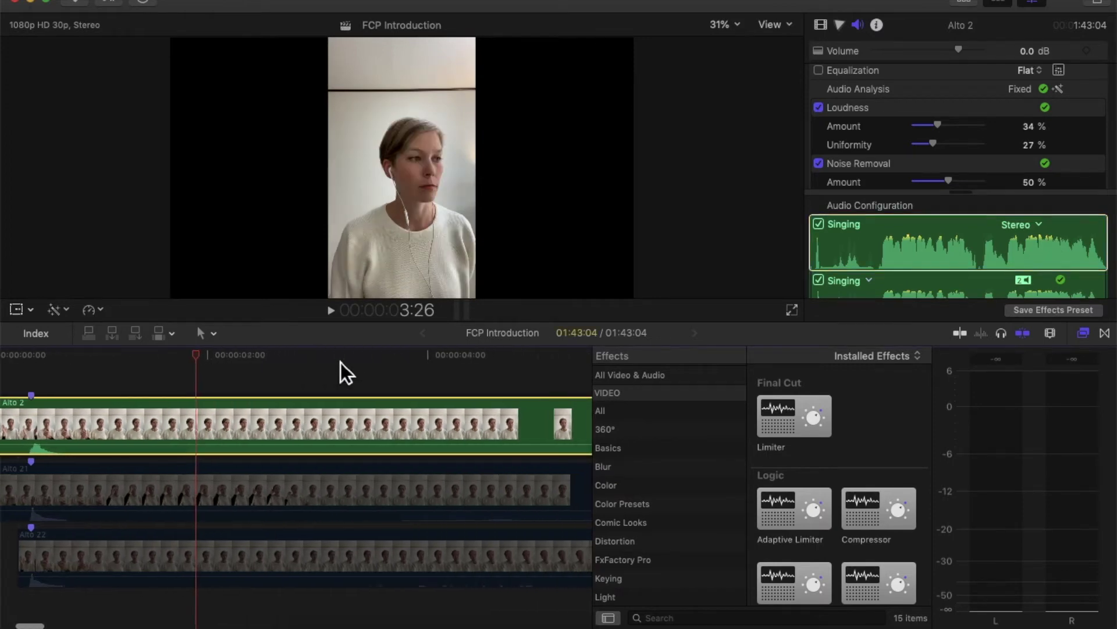
scroll(341, 362, right, 5)
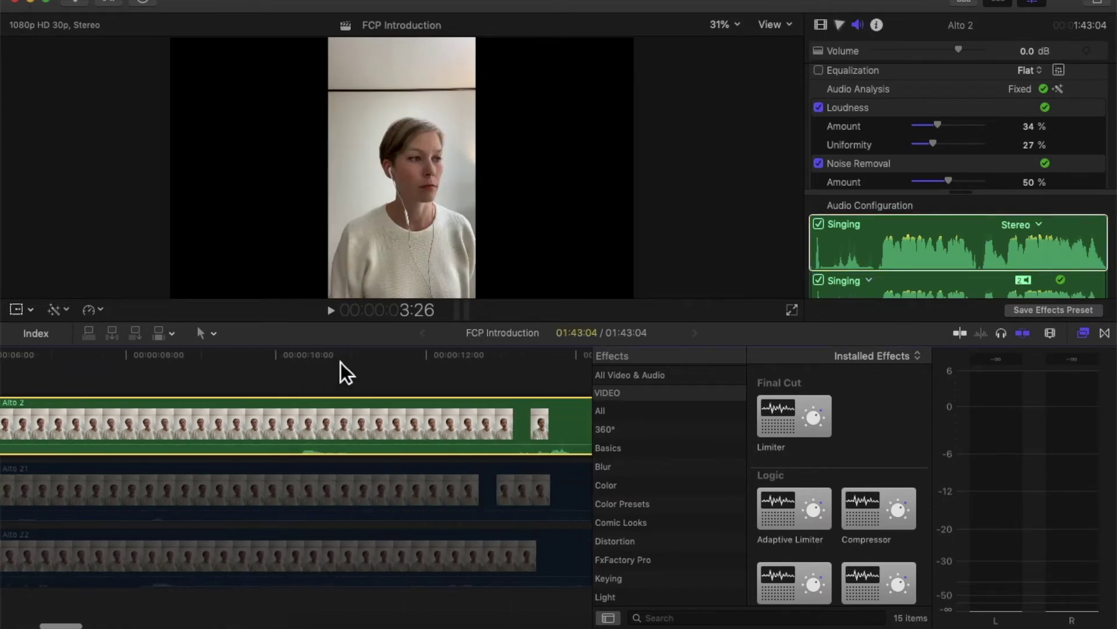
scroll(341, 363, right, 8)
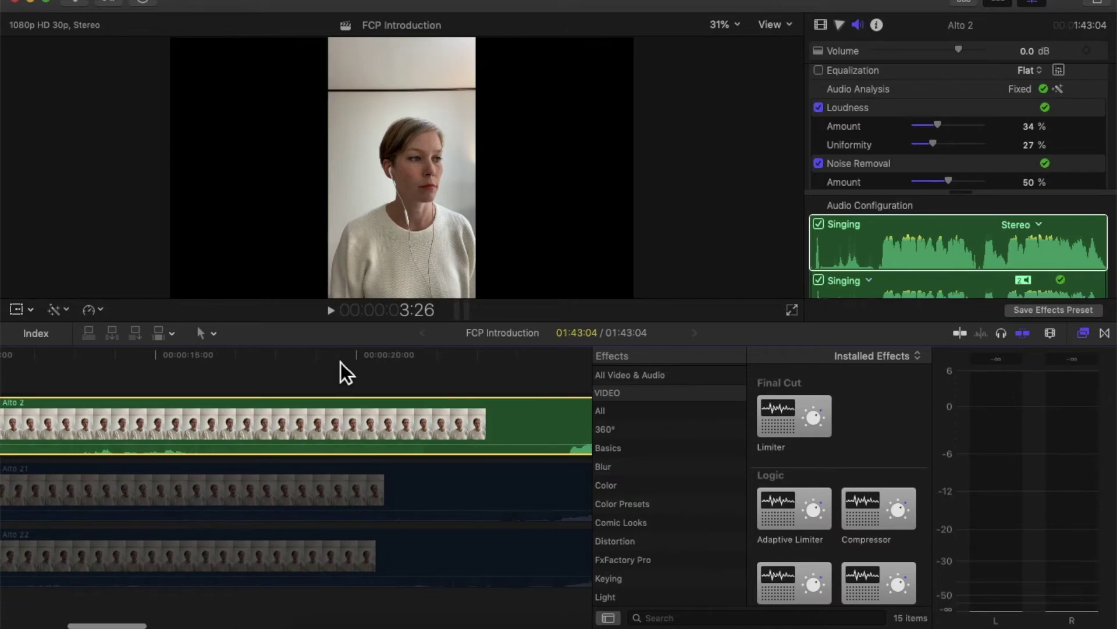
scroll(451, 373, right, 5)
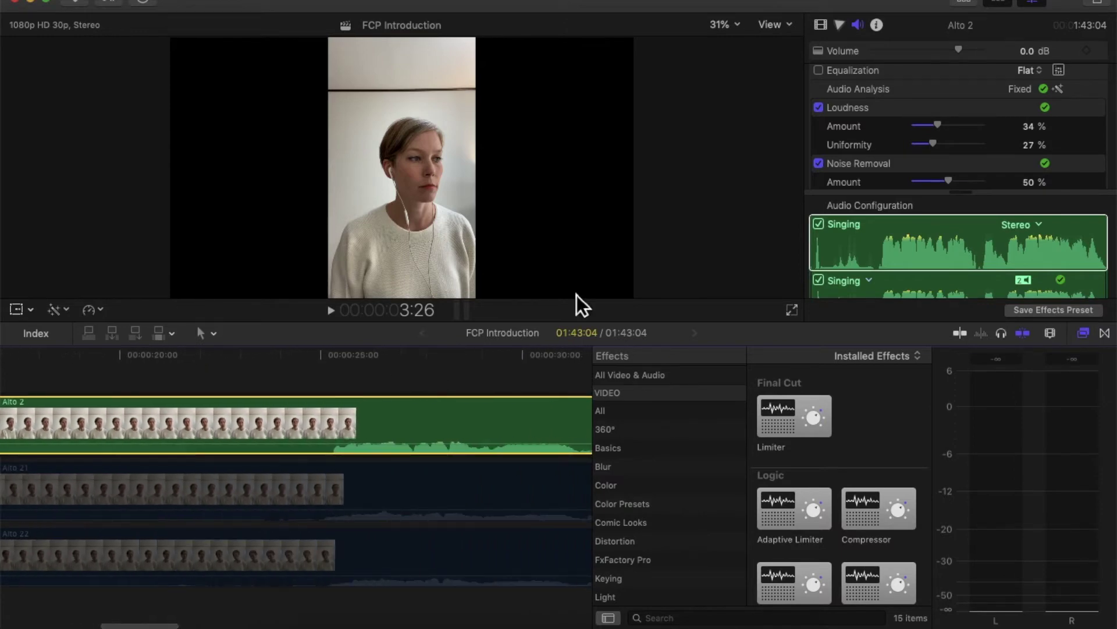
click(819, 108)
Step: Lower Alto 2's Noise Removal amount to 30%
scroll(884, 134, down, 1)
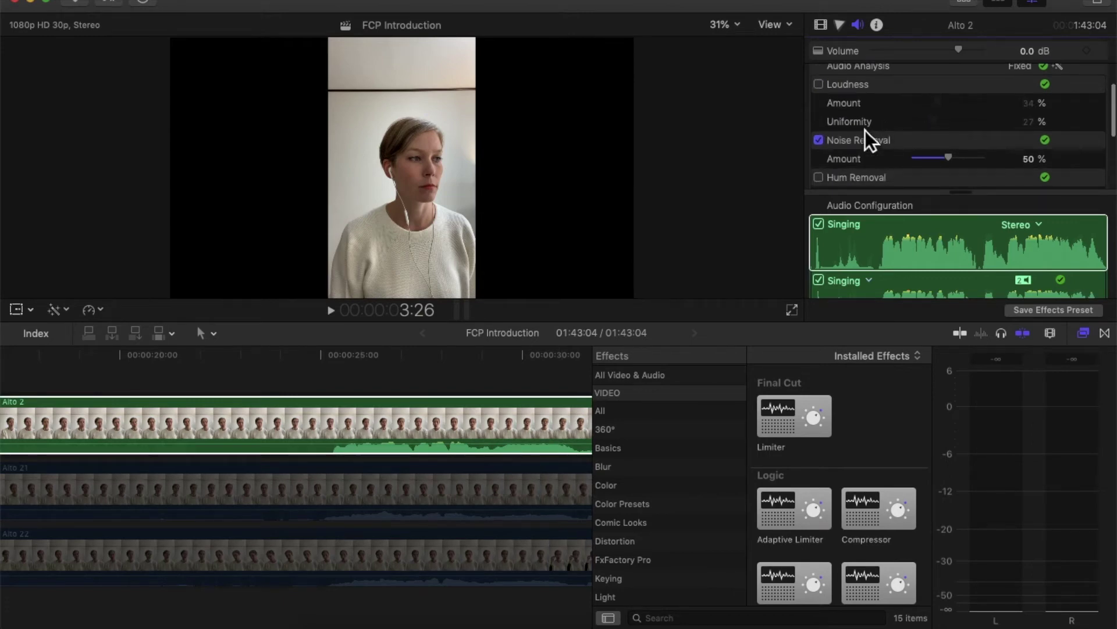
scroll(914, 145, down, 1)
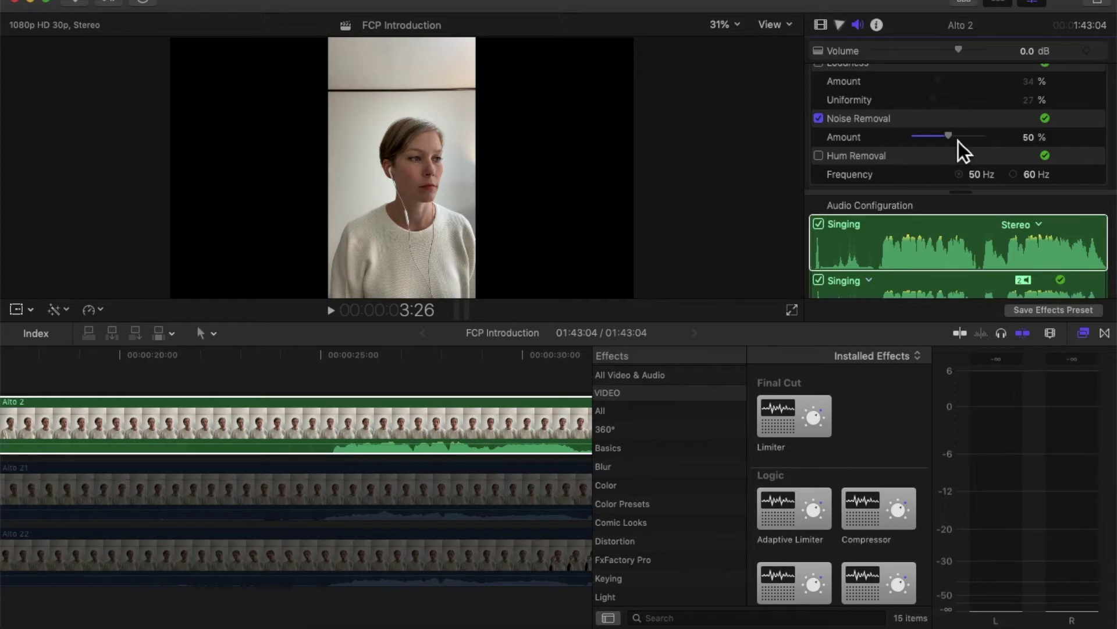
drag(957, 141, 943, 143)
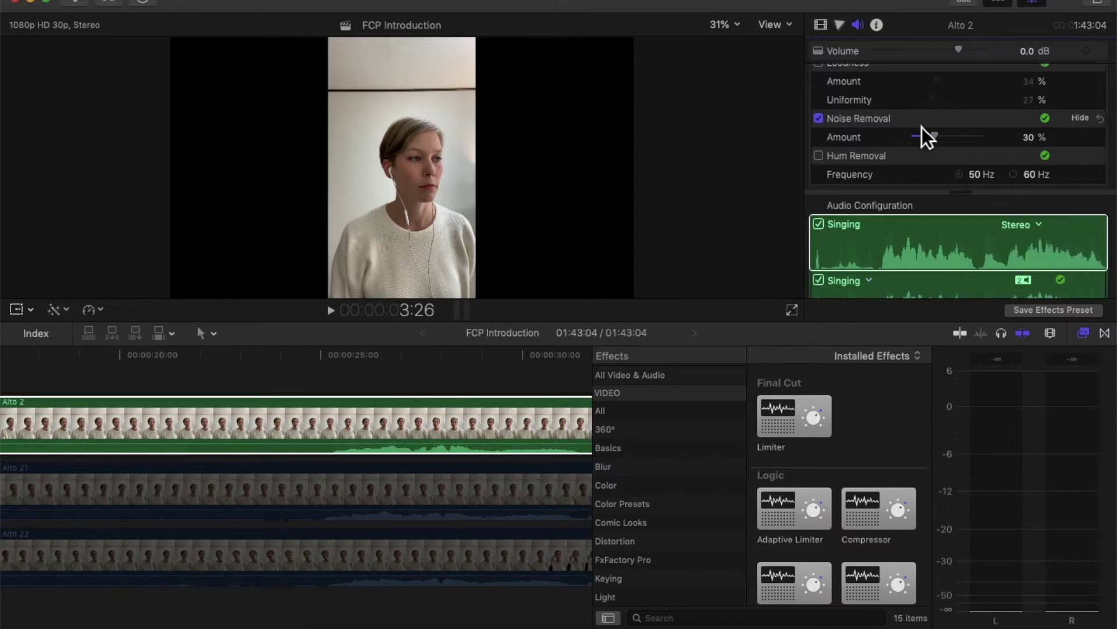
Step: Try Hum Removal at 60 Hz and leave it switched off
scroll(923, 131, down, 2)
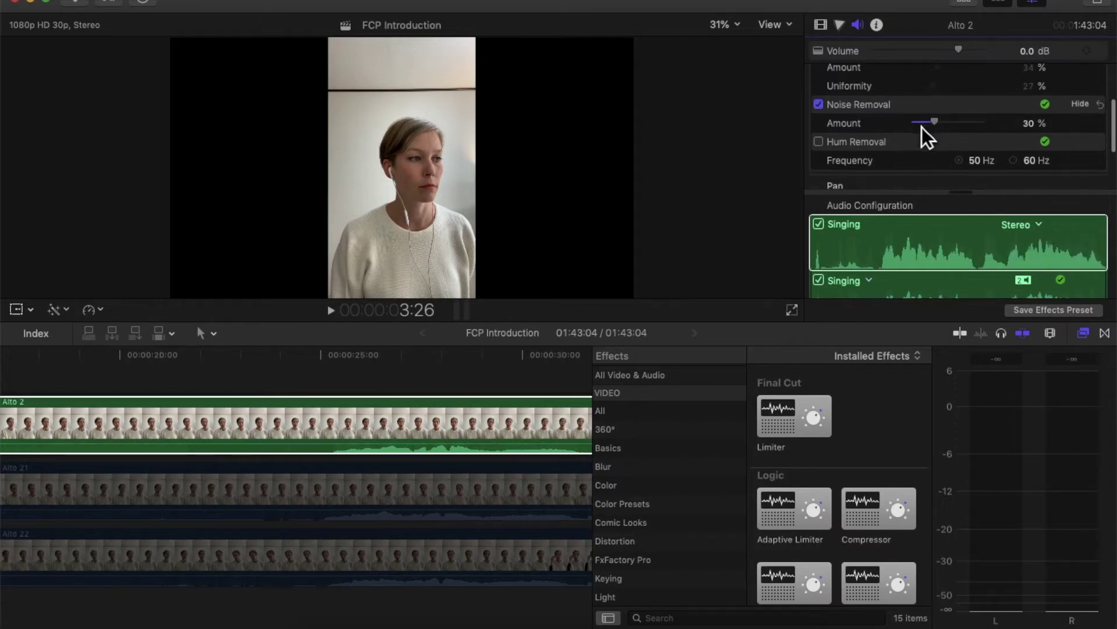
click(828, 145)
click(820, 145)
scroll(915, 142, down, 3)
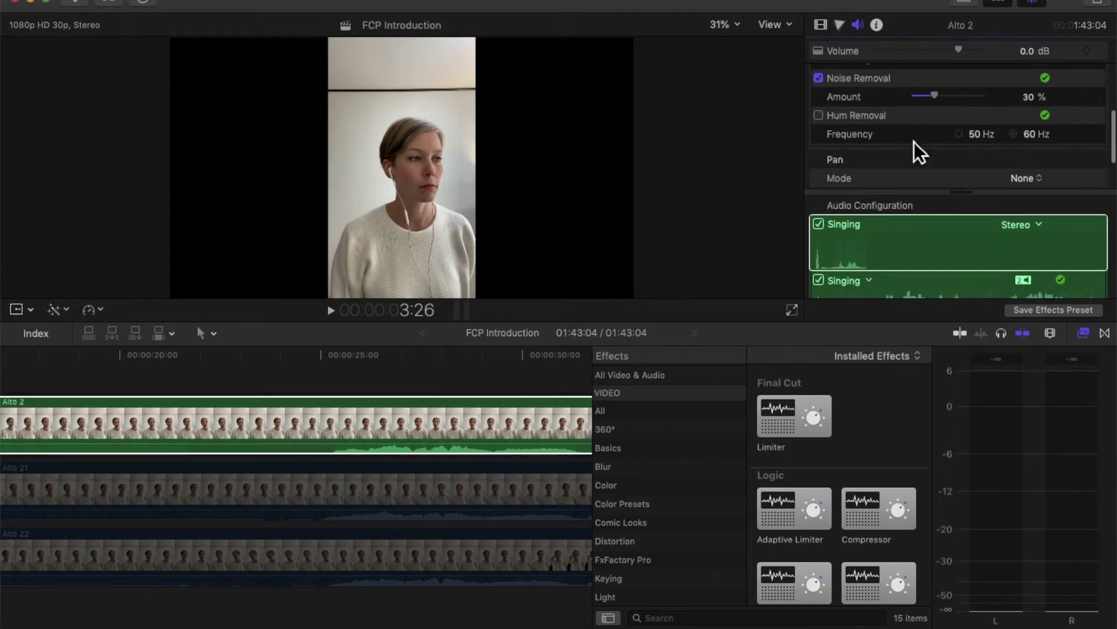
click(829, 119)
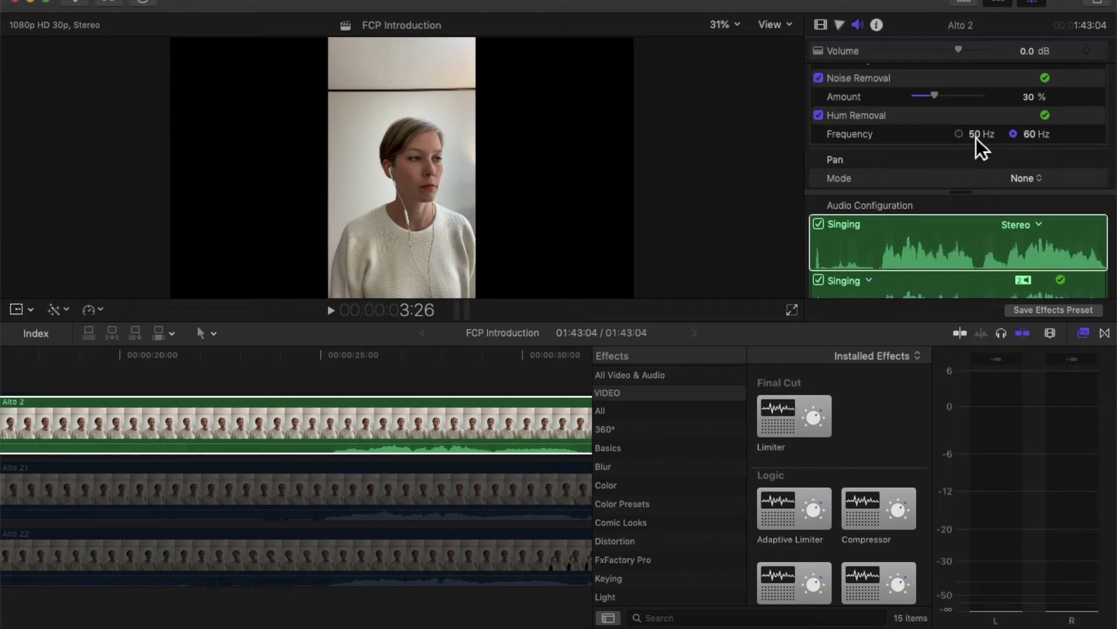
click(832, 121)
click(350, 361)
key(space)
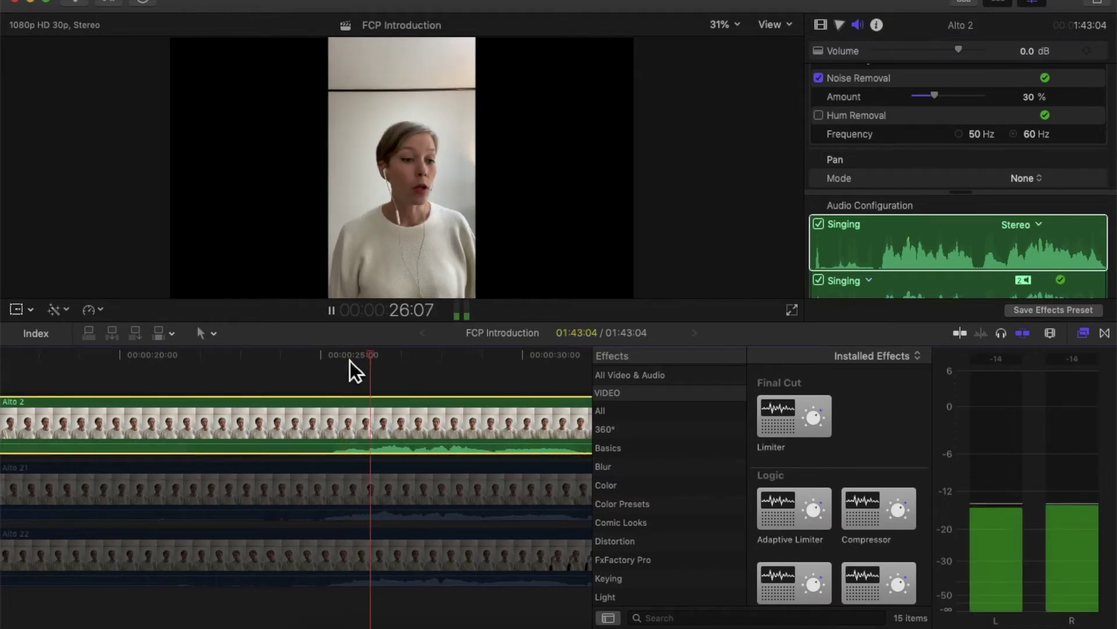
key(space)
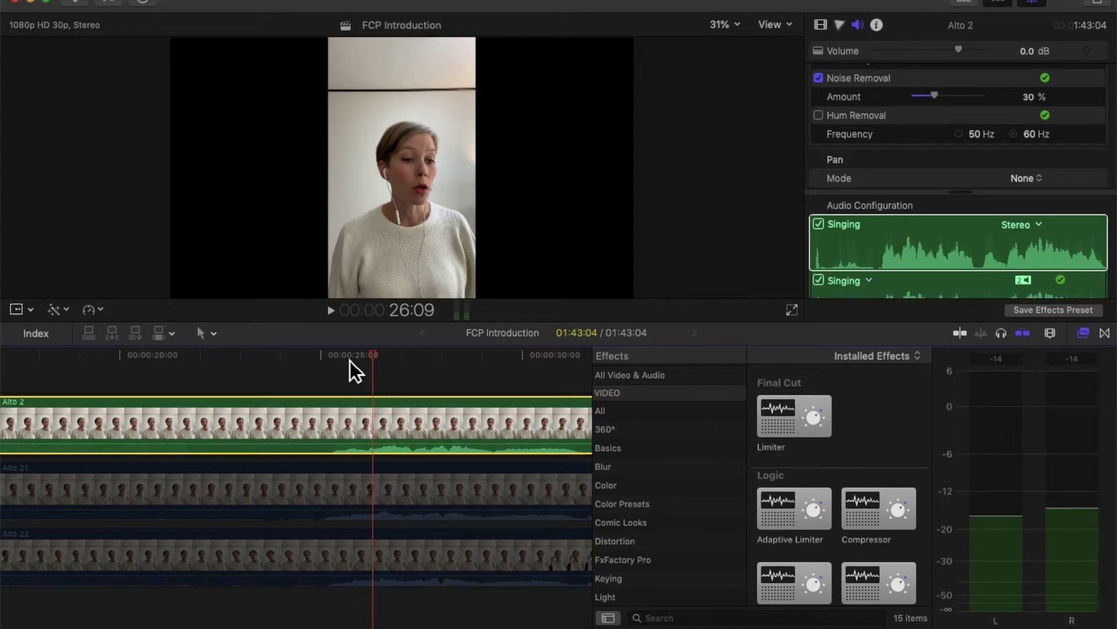
click(843, 201)
scroll(883, 137, up, 3)
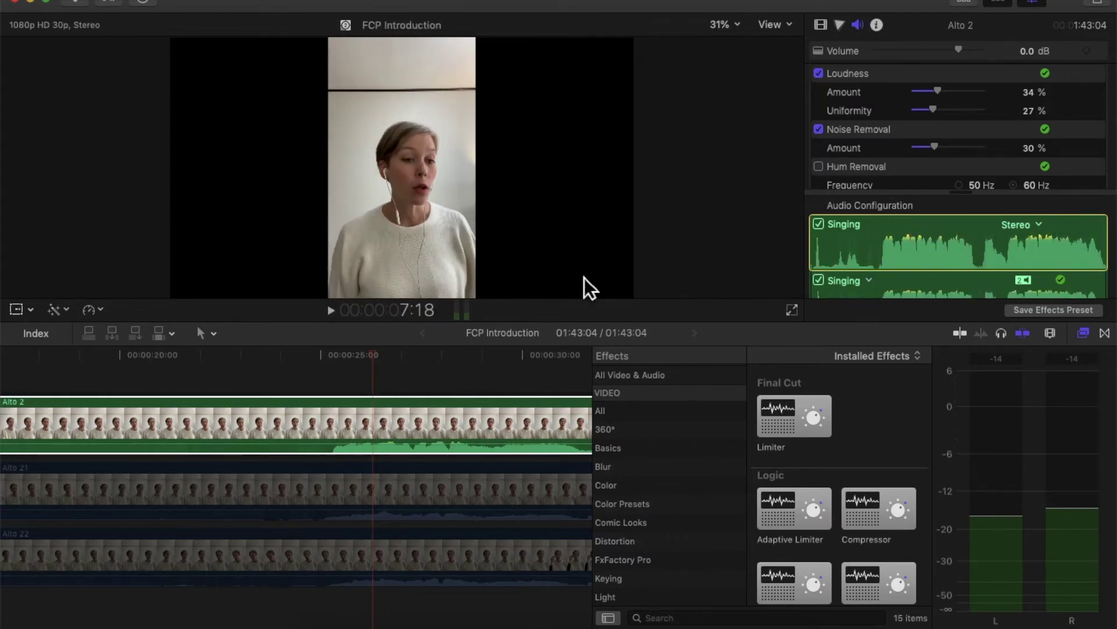
key(space)
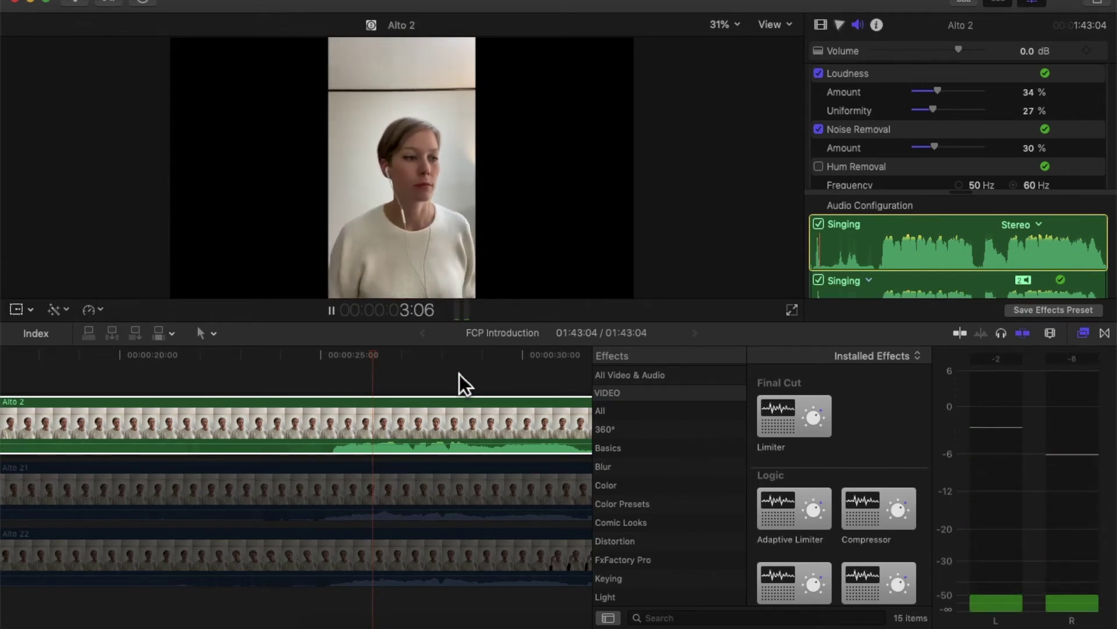
click(445, 360)
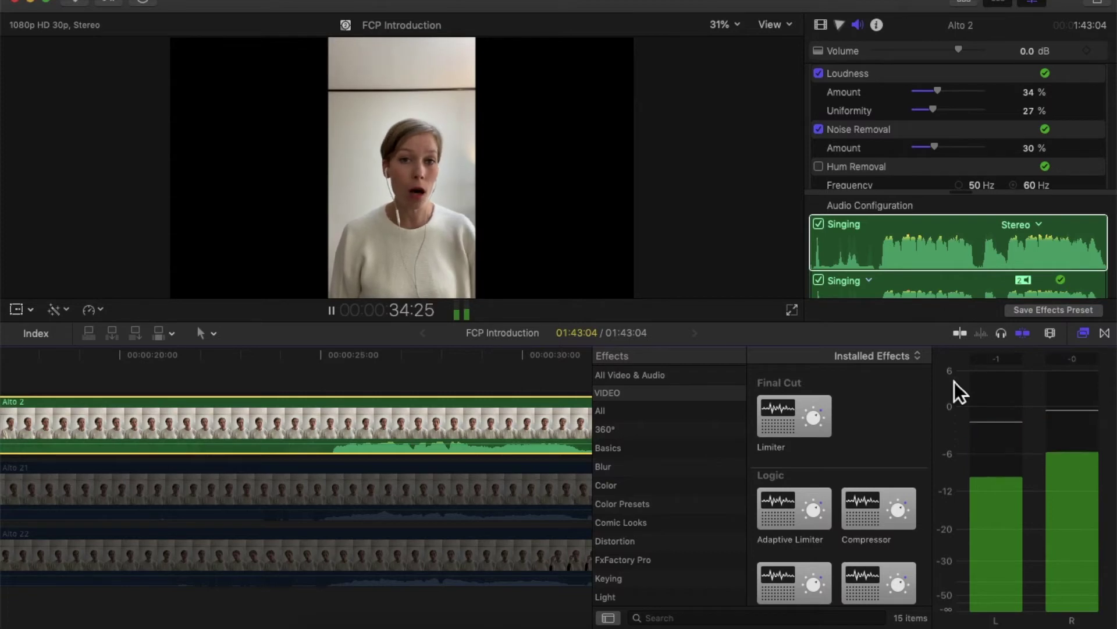
key(space)
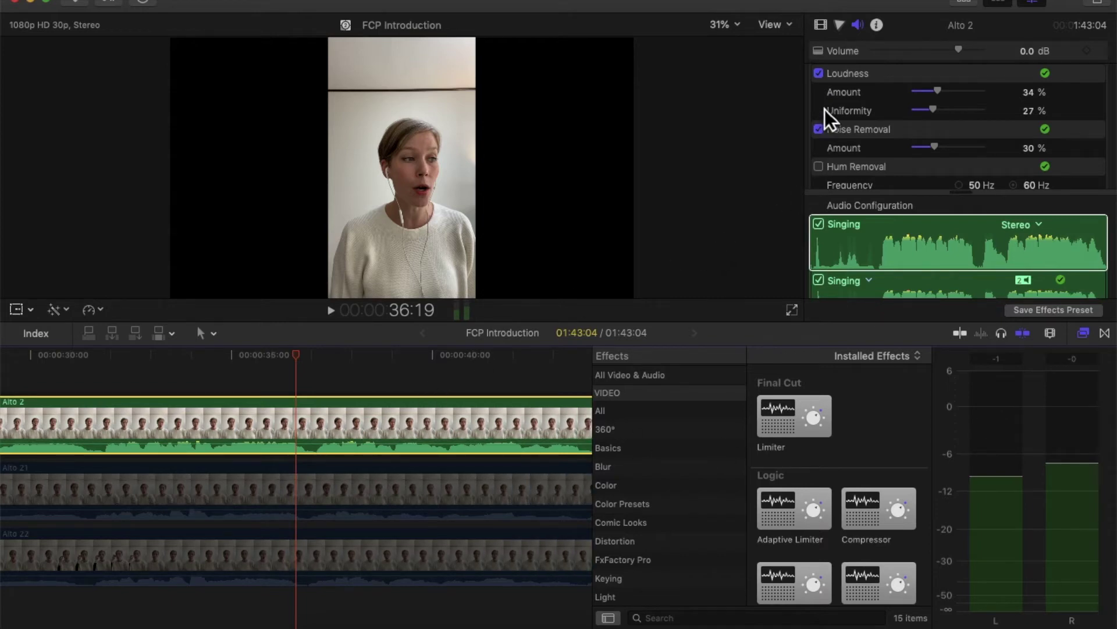
click(820, 74)
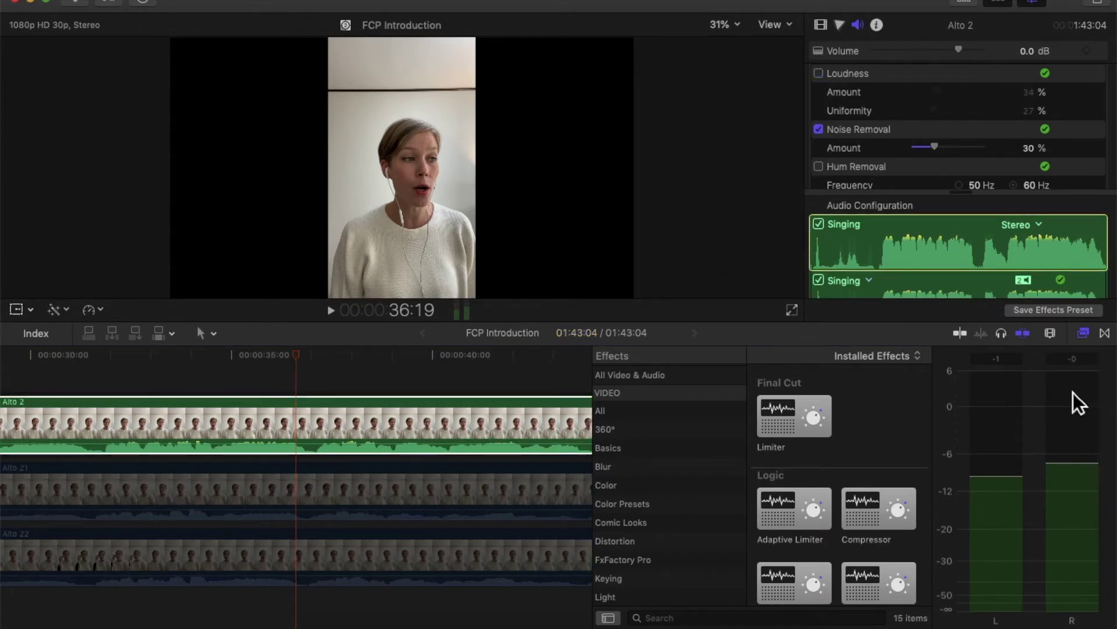
click(407, 3)
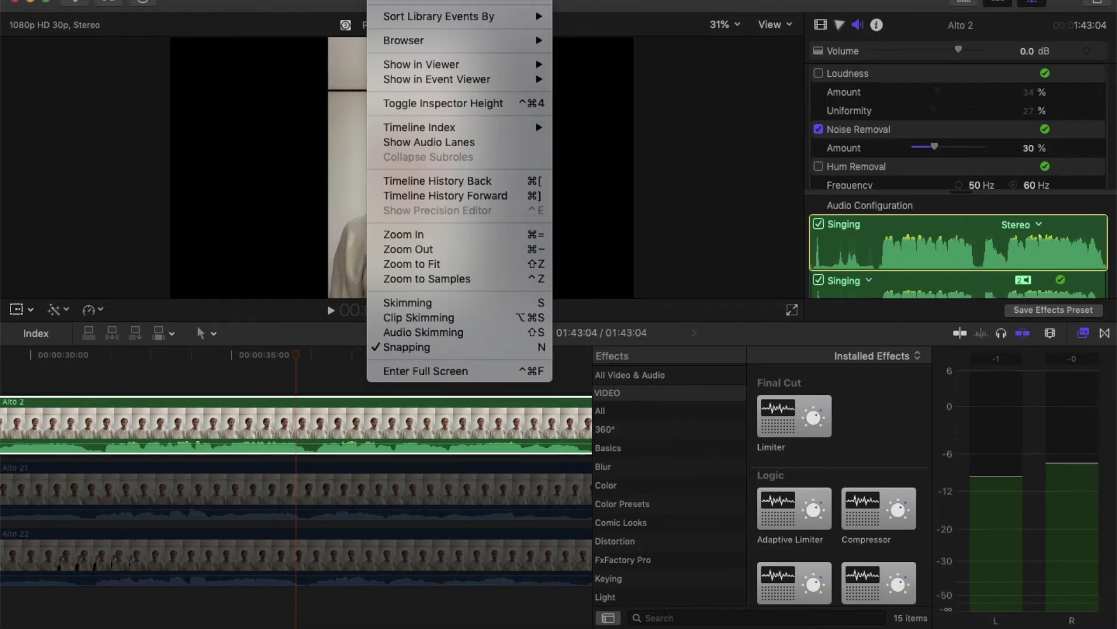
mouse_move(439, 4)
mouse_move(468, 57)
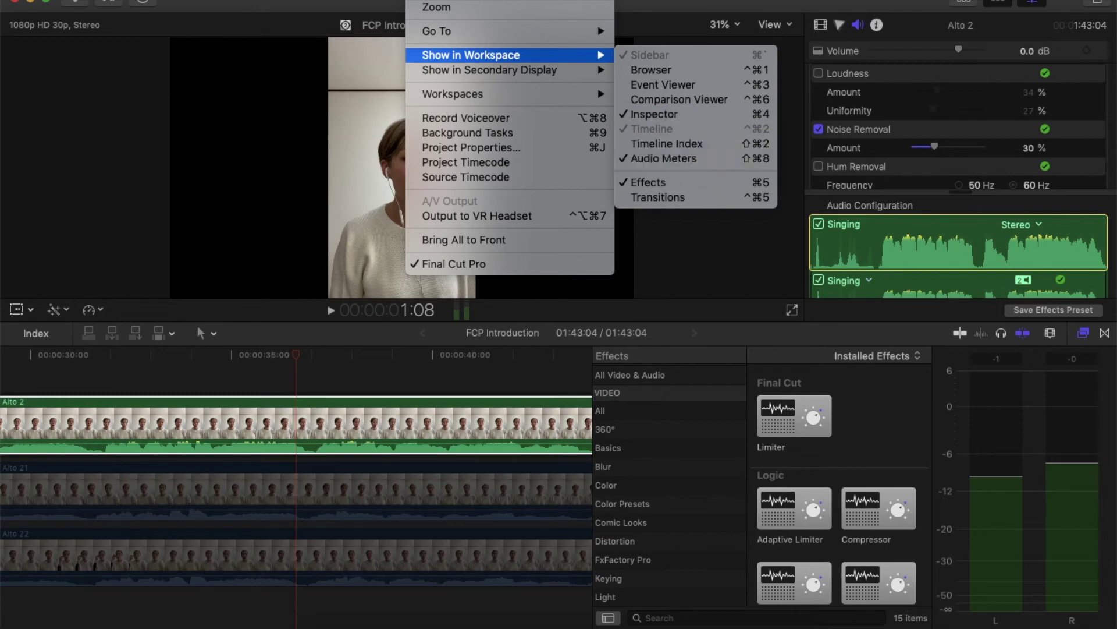
click(946, 420)
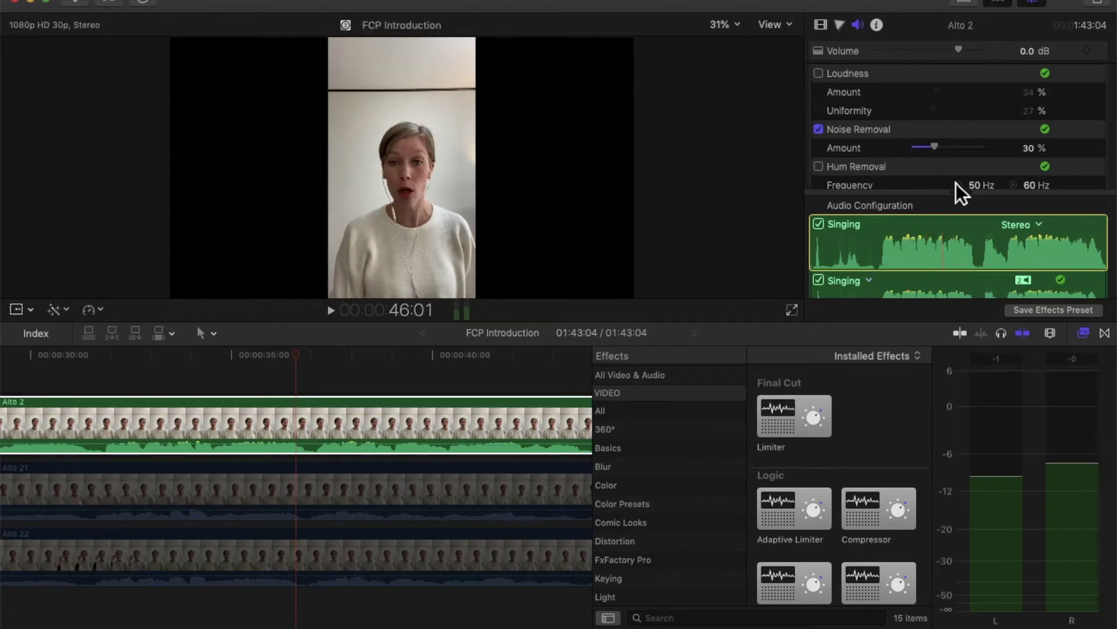
scroll(954, 173, down, 3)
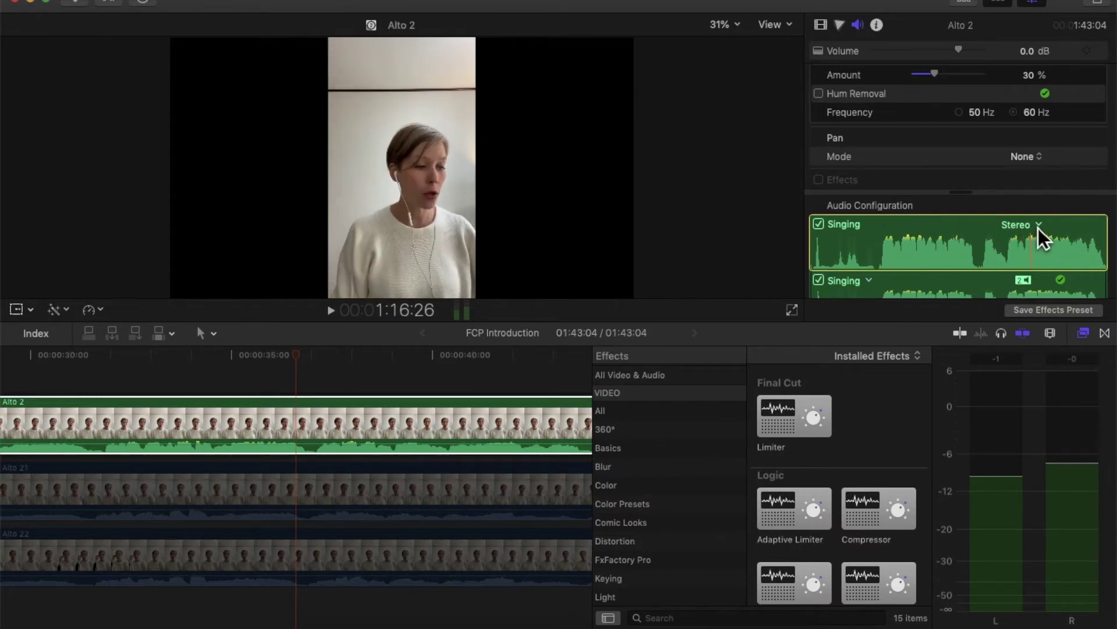
scroll(855, 134, up, 5)
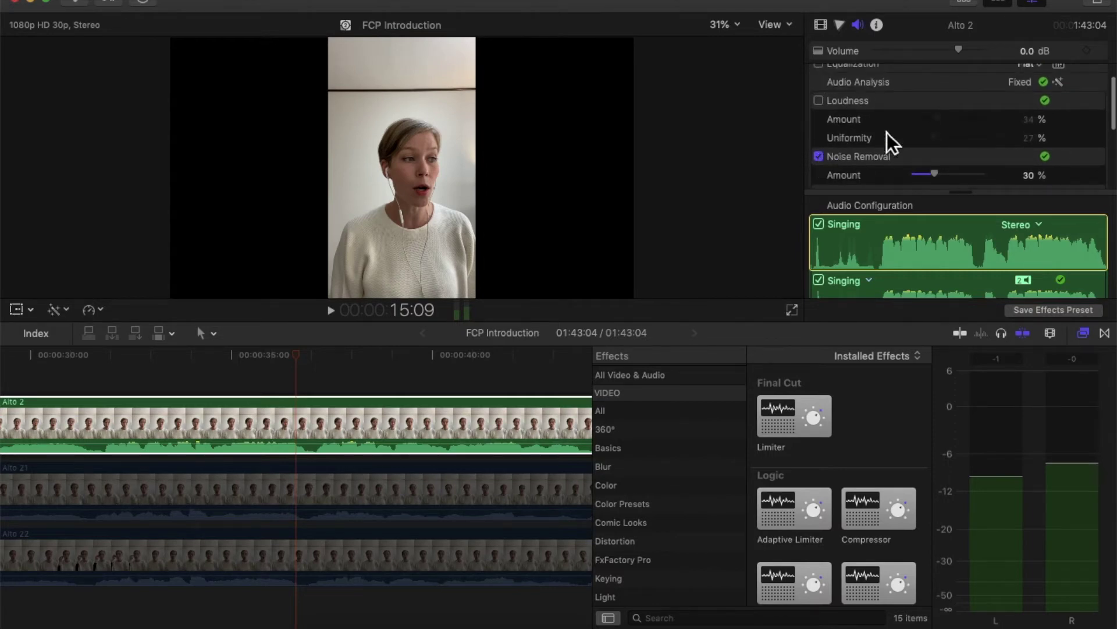
scroll(914, 129, down, 3)
scroll(915, 129, down, 3)
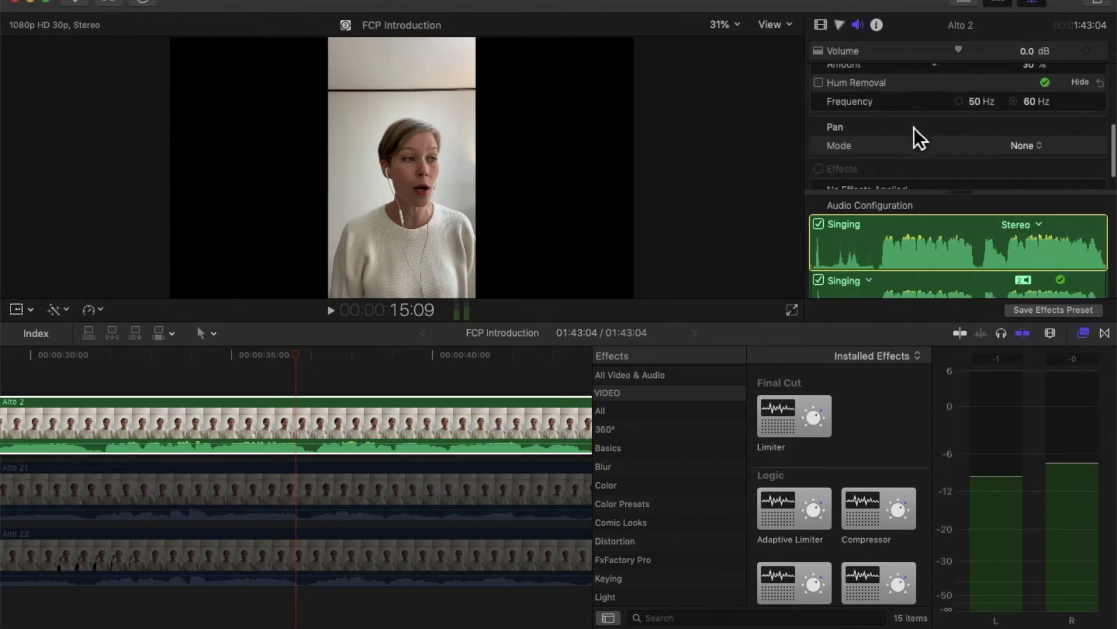
click(1039, 224)
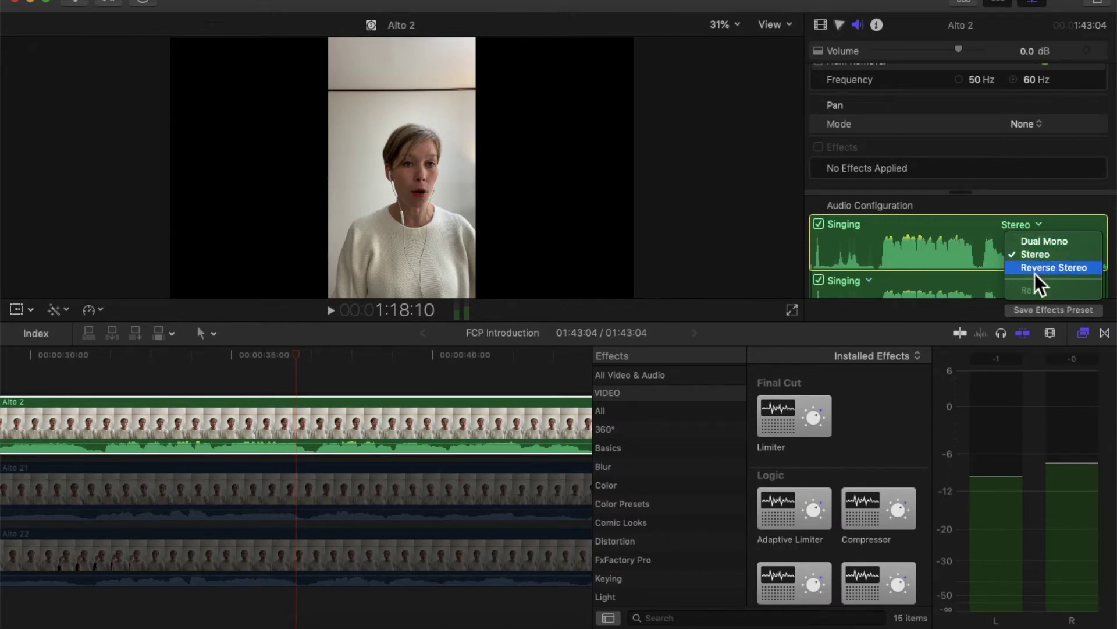
click(1035, 225)
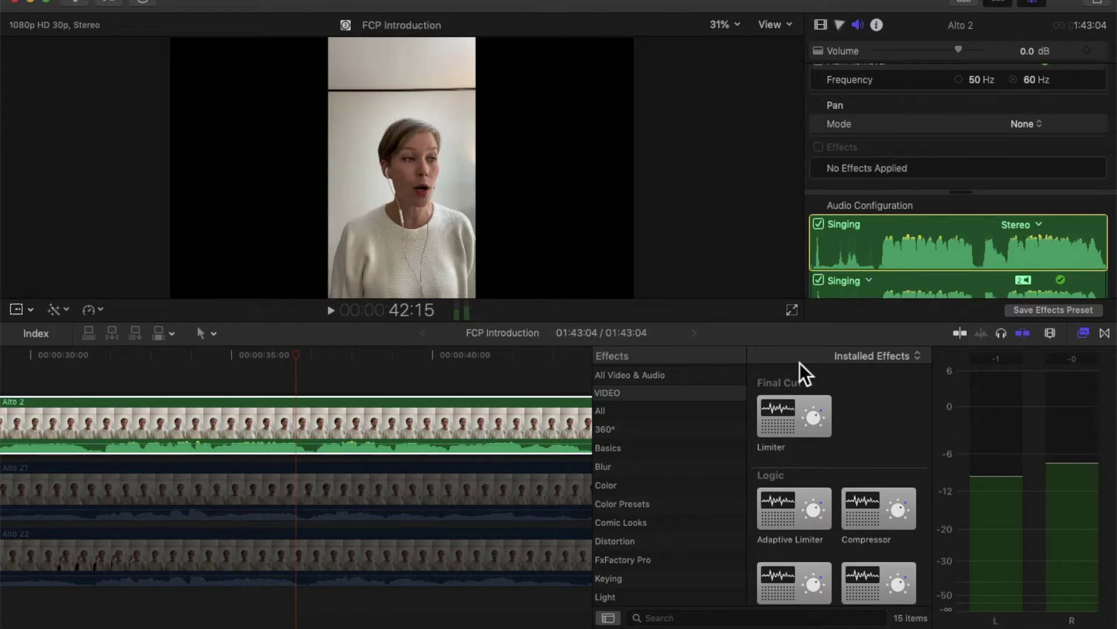
Step: Search the audio effects for 'chan' and apply Channel EQ to Alto 2
scroll(653, 511, down, 2)
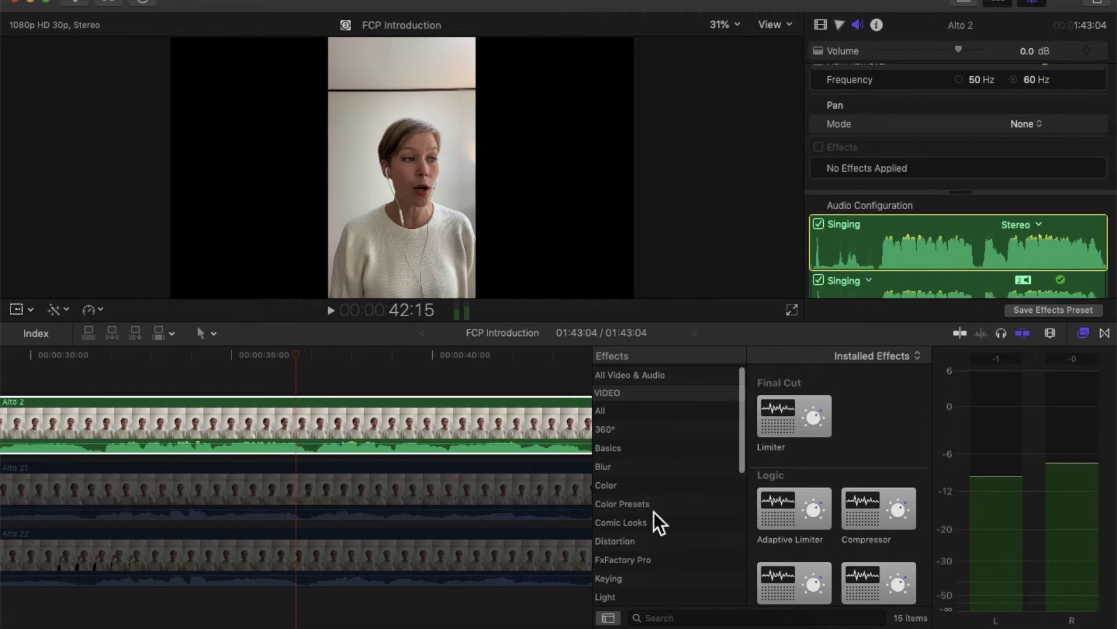
scroll(653, 512, up, 2)
scroll(654, 512, down, 10)
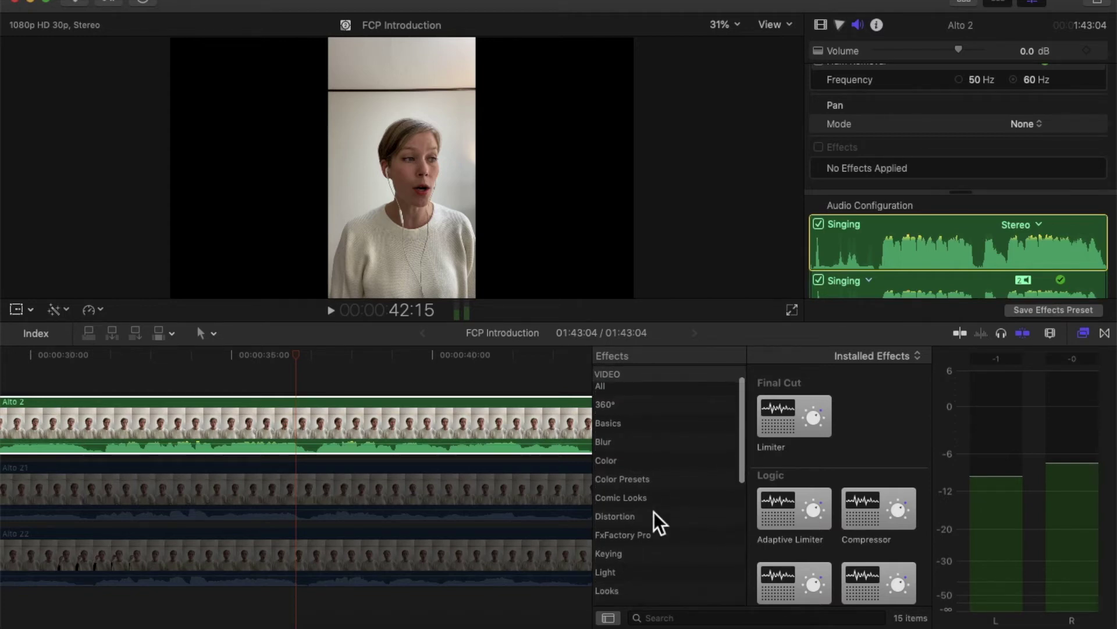
scroll(655, 512, up, 10)
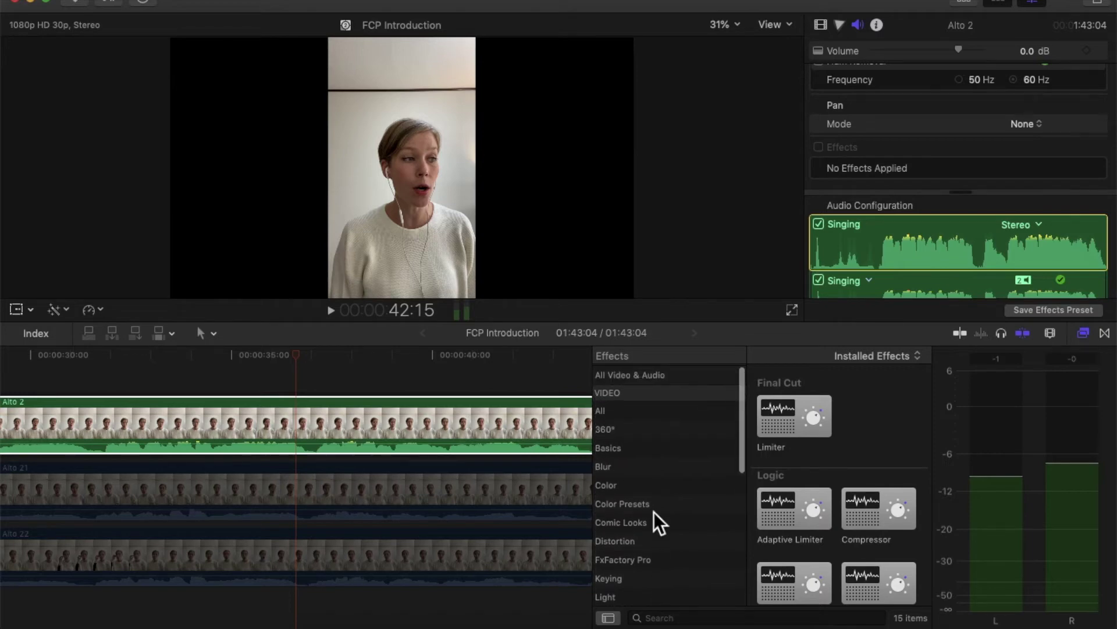
scroll(680, 443, down, 15)
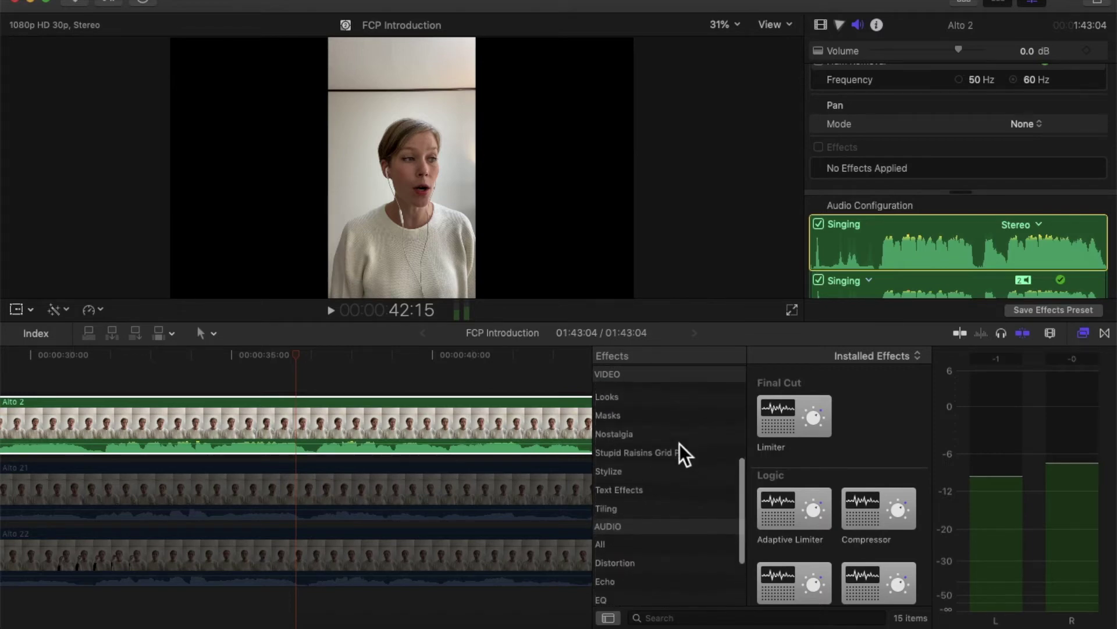
click(636, 502)
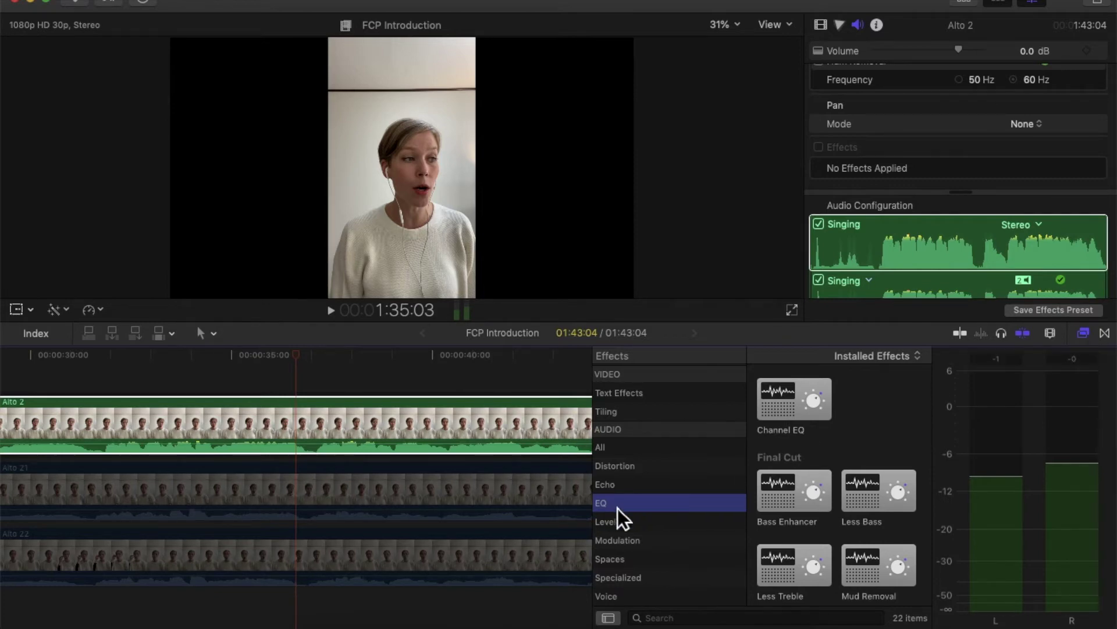
click(617, 449)
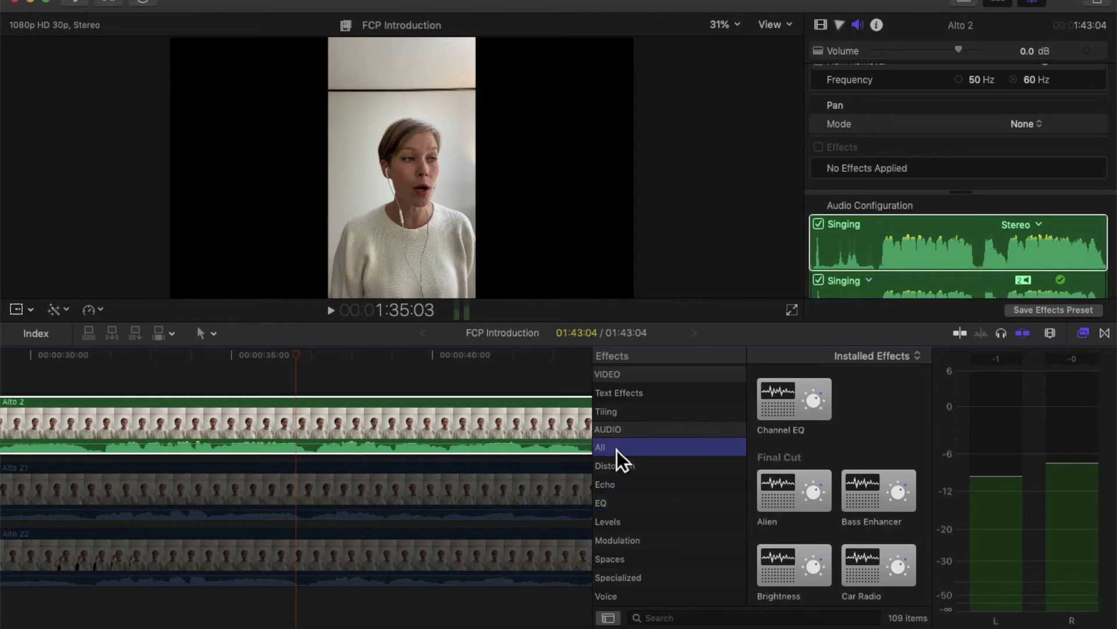
click(660, 618)
text(chan)
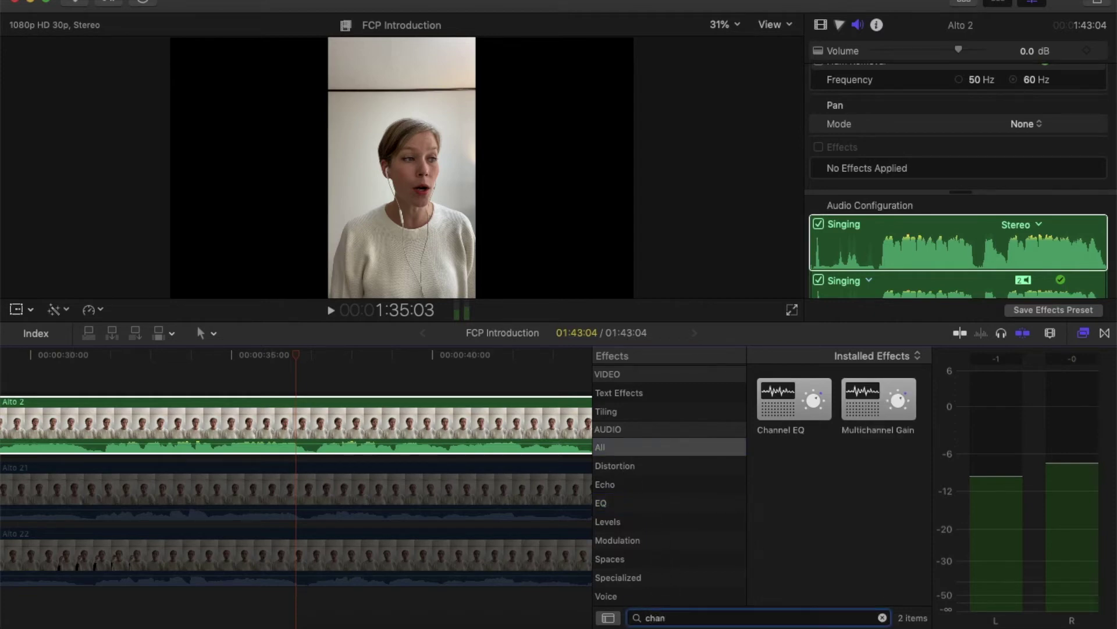
drag(780, 403, 447, 440)
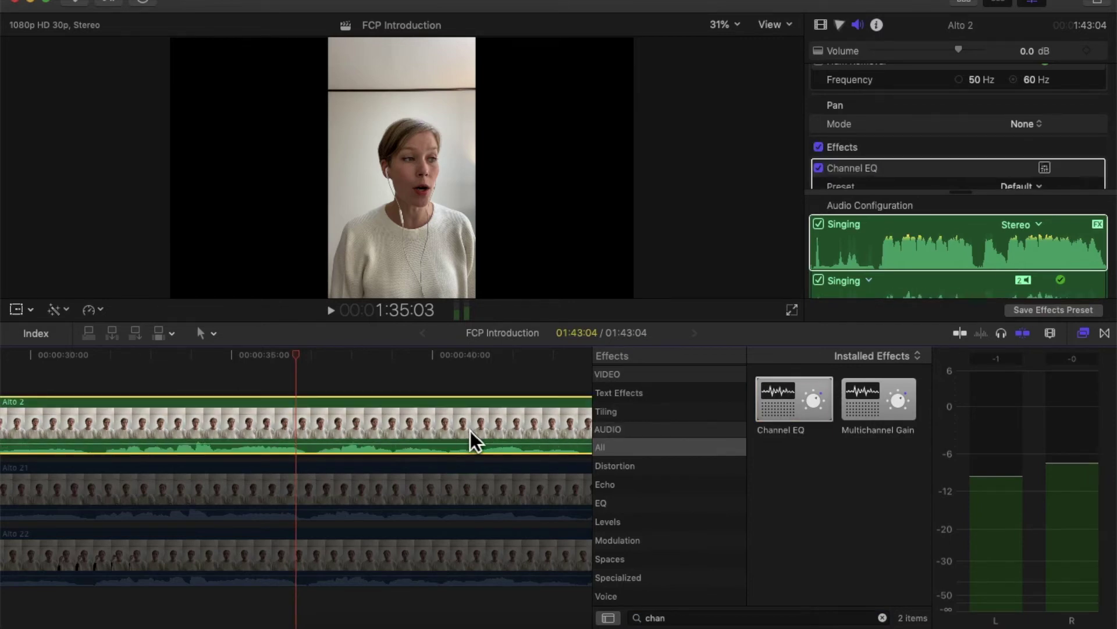
Step: Set the Channel EQ preset to 05 Voice > Choir EQ
scroll(969, 129, down, 3)
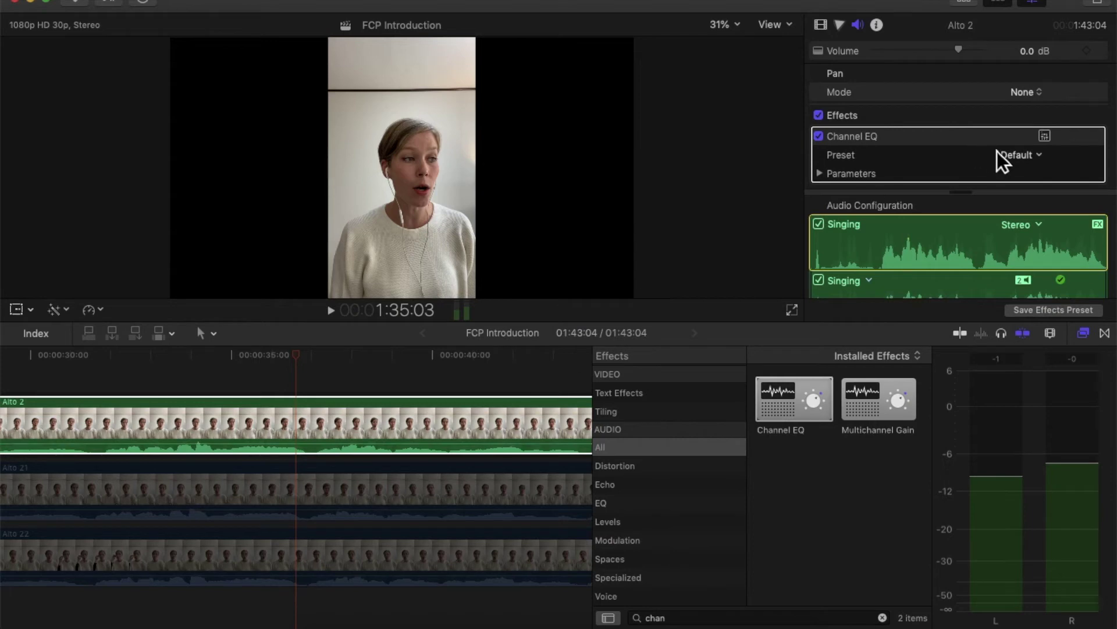
click(1032, 158)
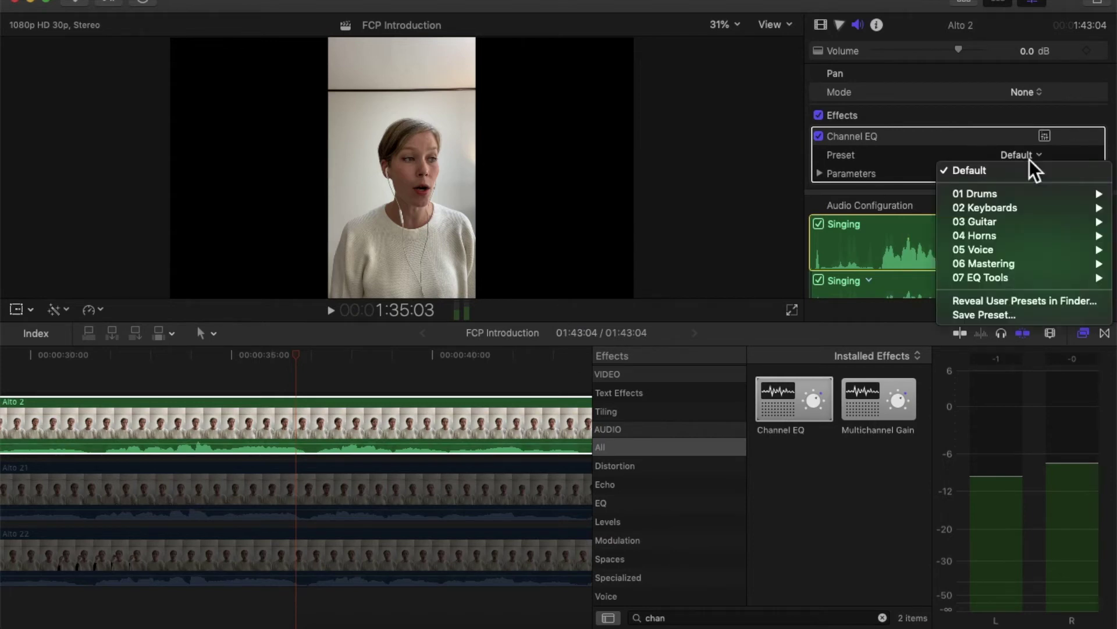
mouse_move(1014, 248)
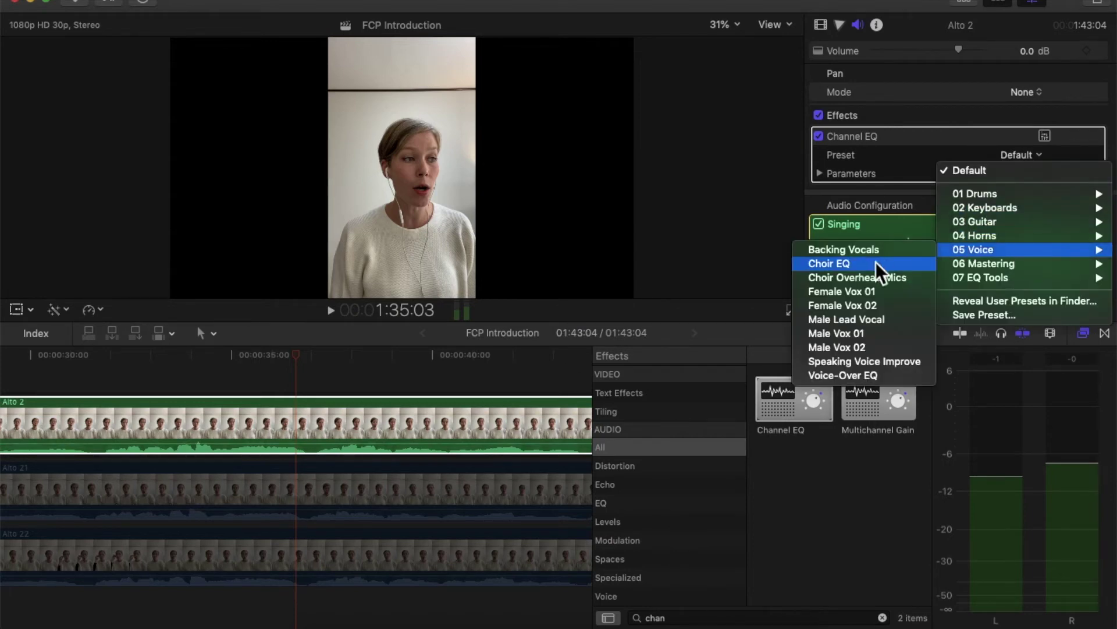
click(861, 266)
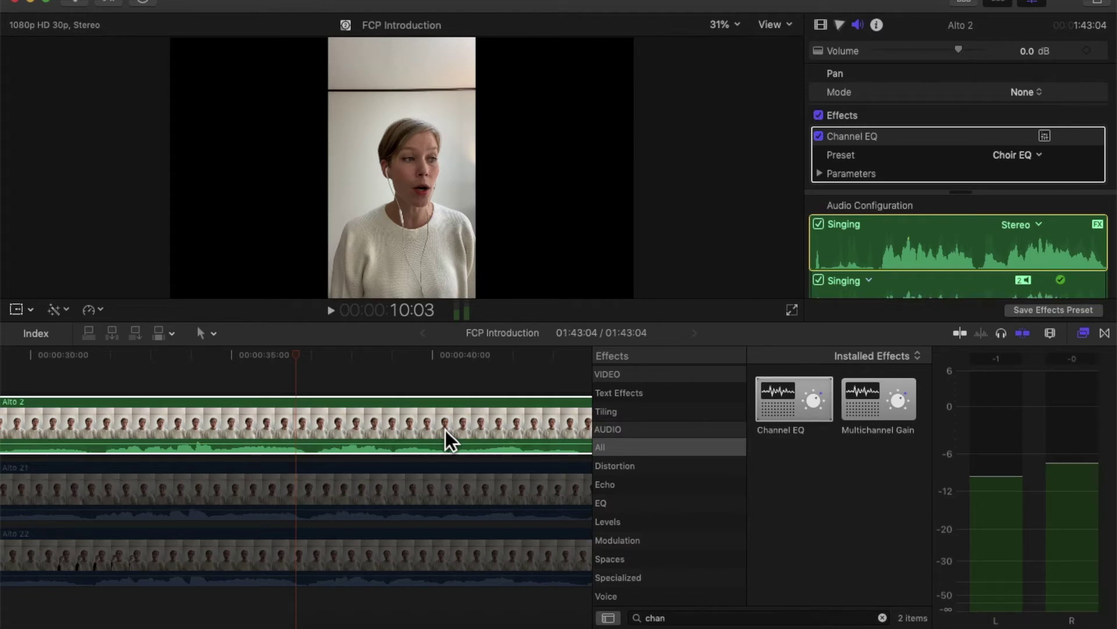
Step: Clear the effects search and add the Medium Room reverb from Spaces to Alto 2
click(883, 617)
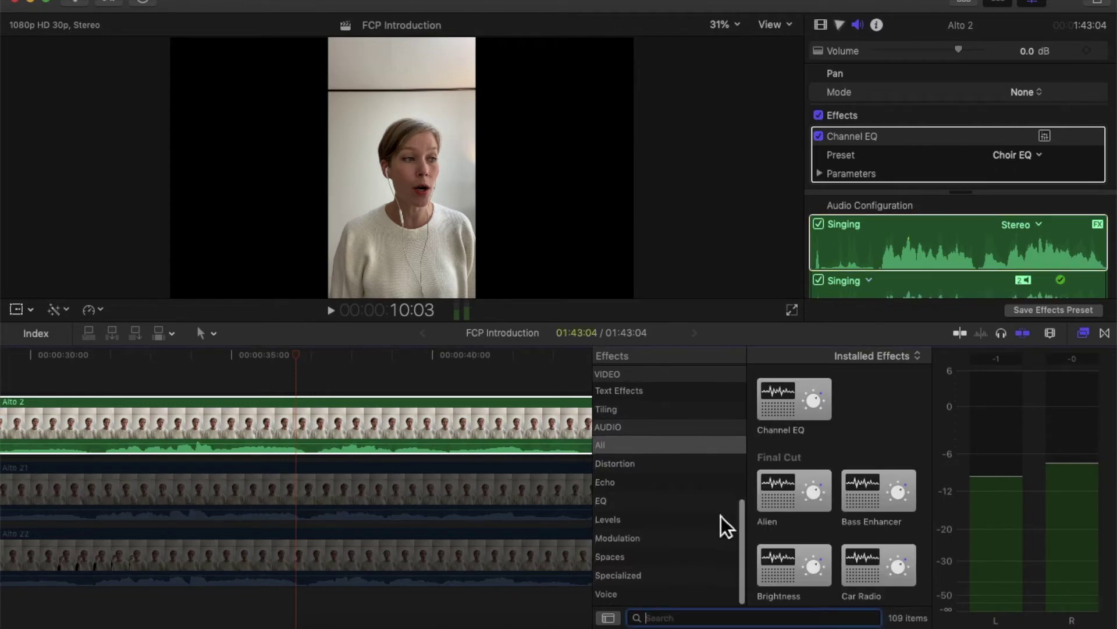
click(660, 560)
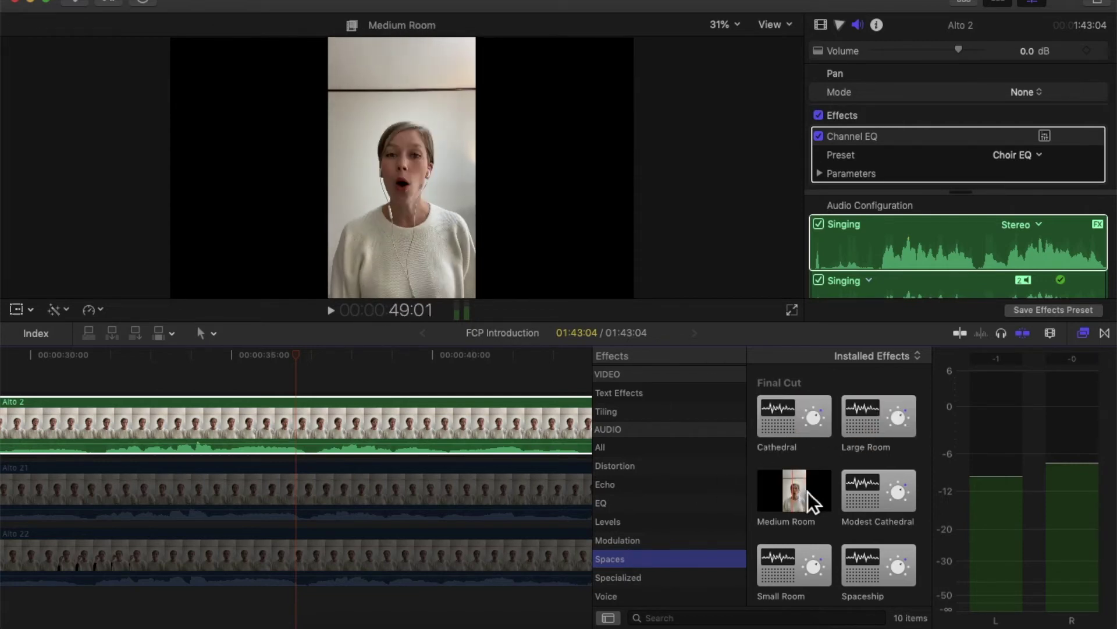
scroll(880, 478, down, 2)
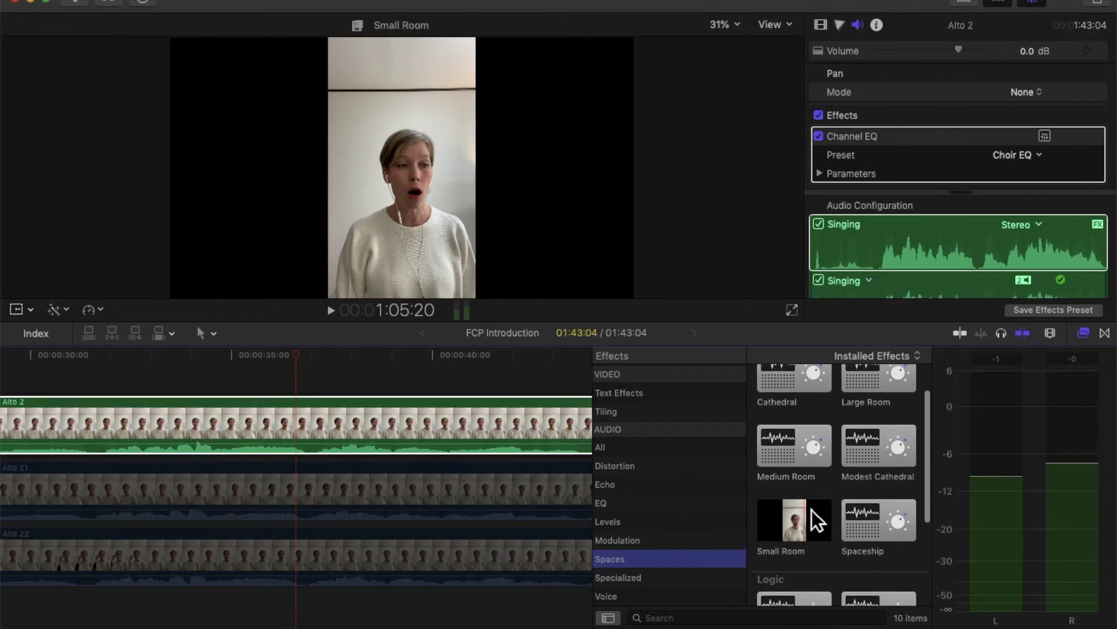
scroll(812, 511, down, 3)
scroll(812, 510, up, 5)
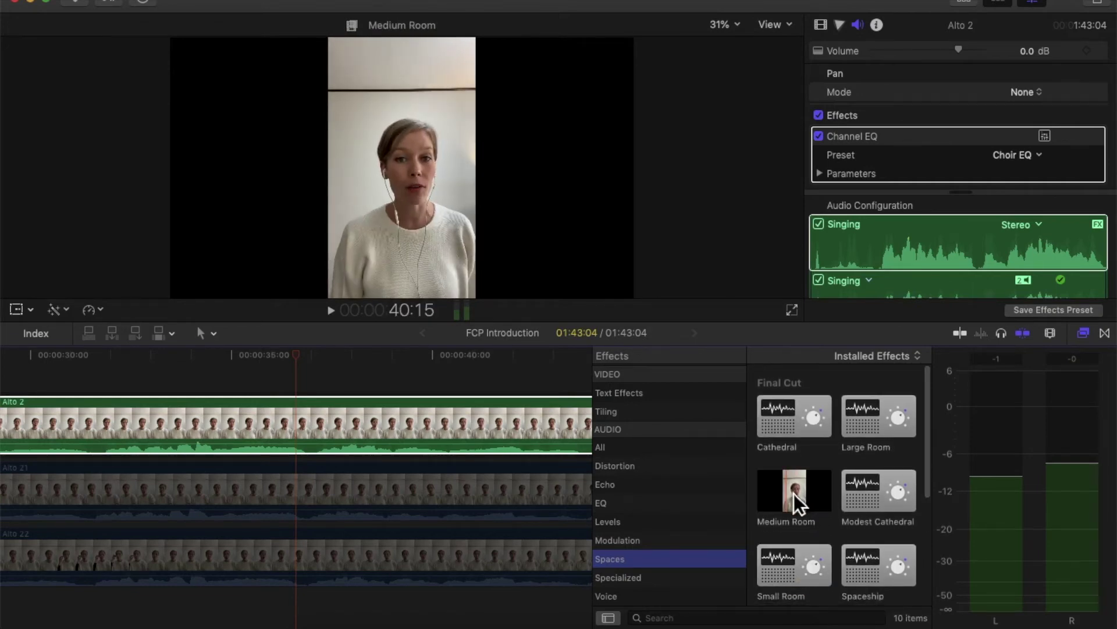
drag(793, 494, 527, 431)
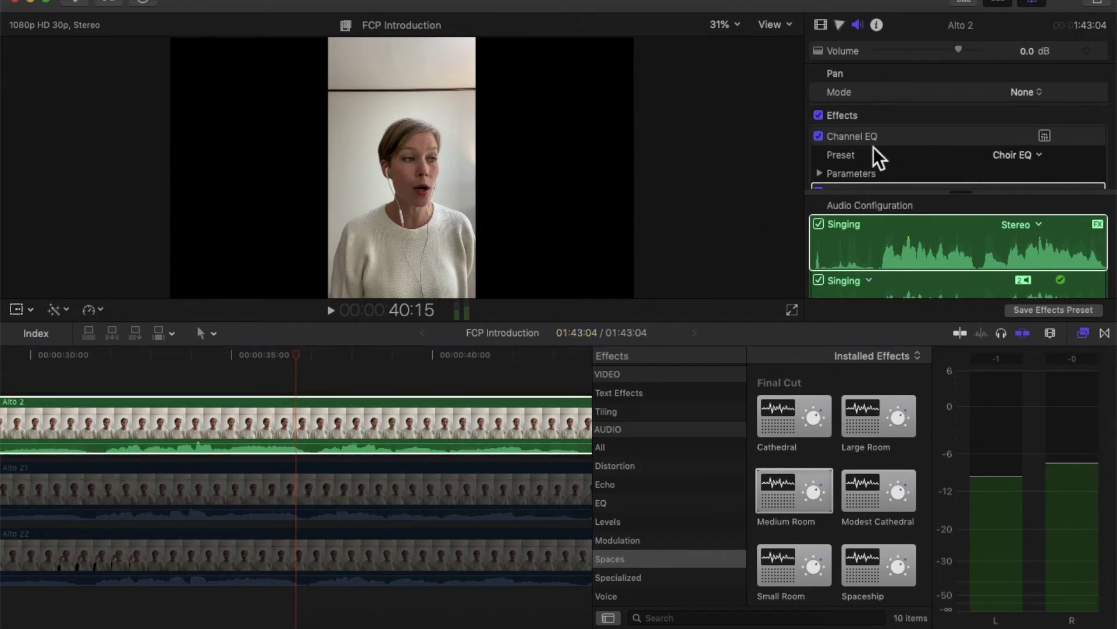
Step: Lower Alto 2's Medium Room reverb amount to 30.0, keeping the Even Tone preset
scroll(879, 143, down, 3)
scroll(873, 164, down, 4)
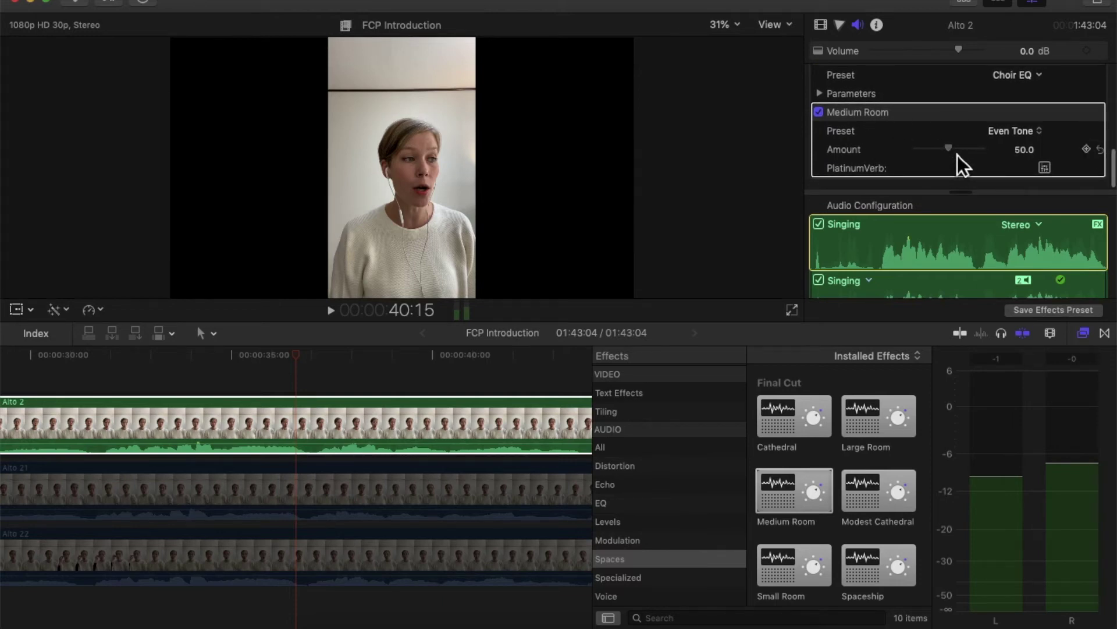
drag(957, 154, 943, 156)
click(1026, 153)
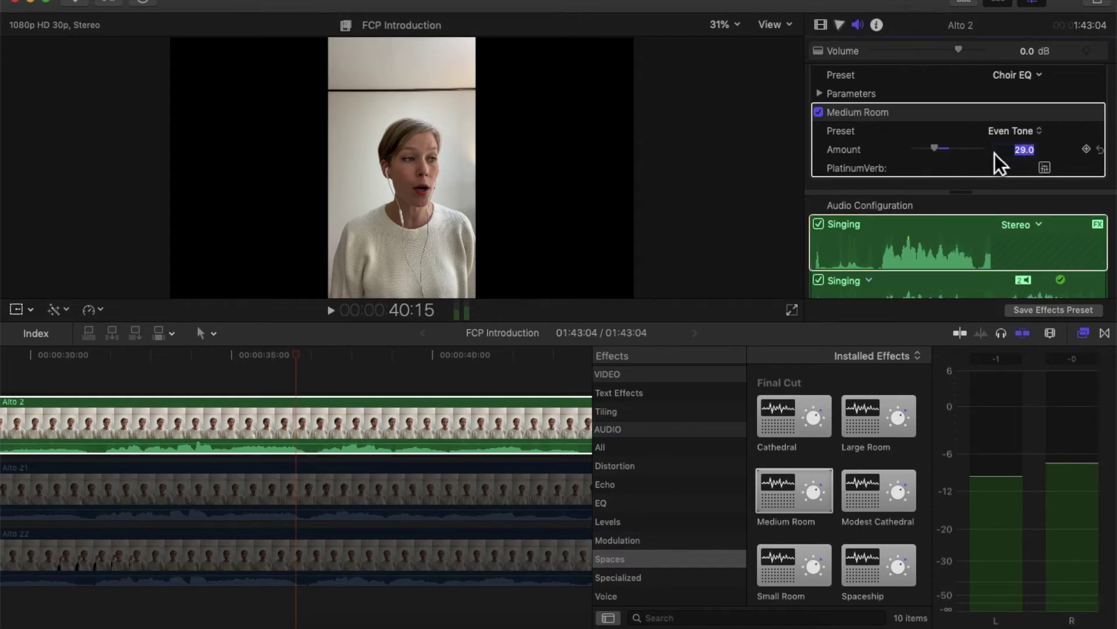
text(30)
key(Return)
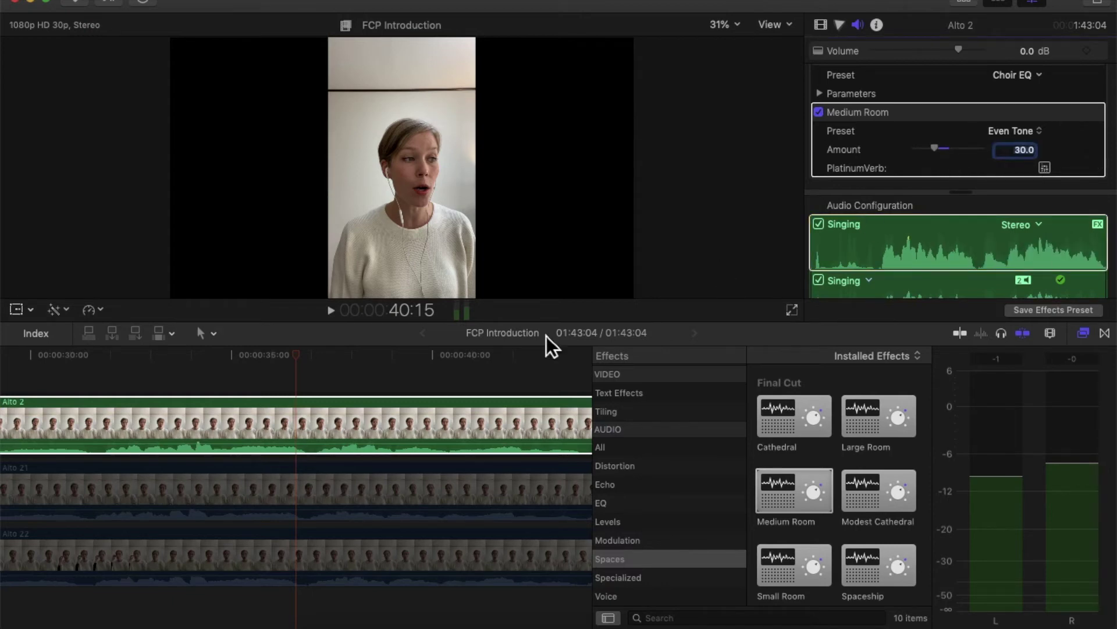
scroll(446, 403, left, 5)
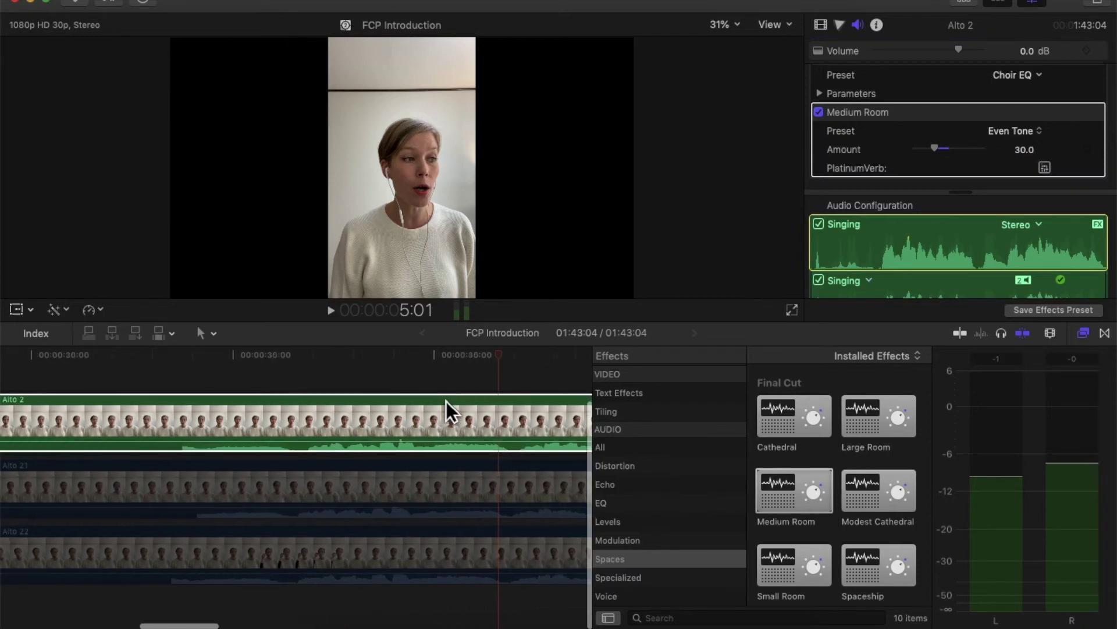
Step: Raise Alto 2's Medium Room: Amount to 43.7 in the clip's audio animation lane
right_click(369, 415)
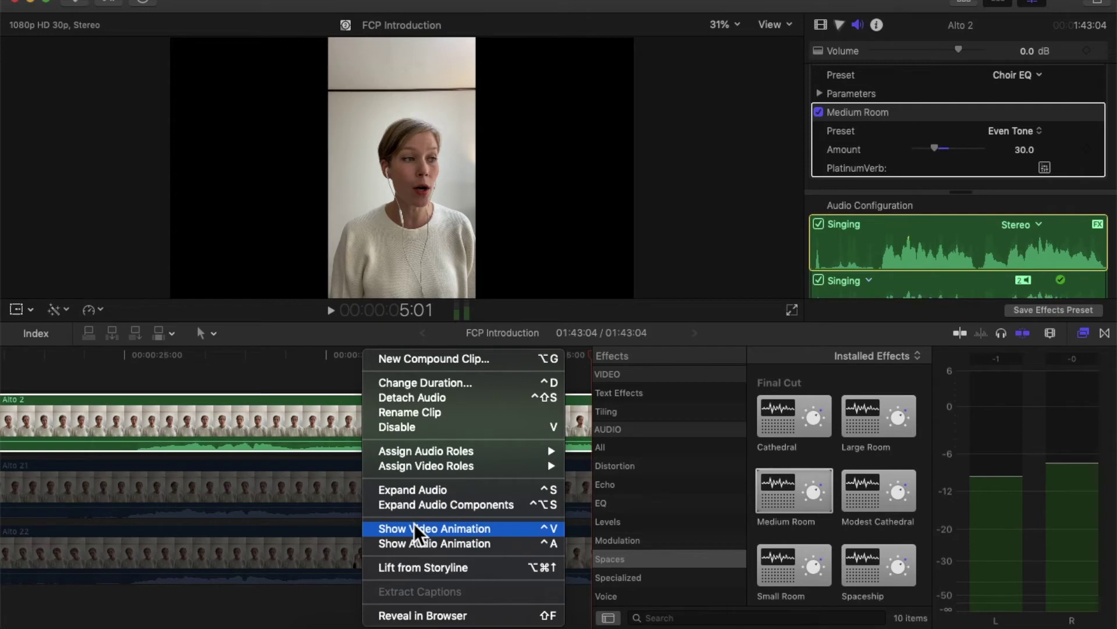
click(416, 543)
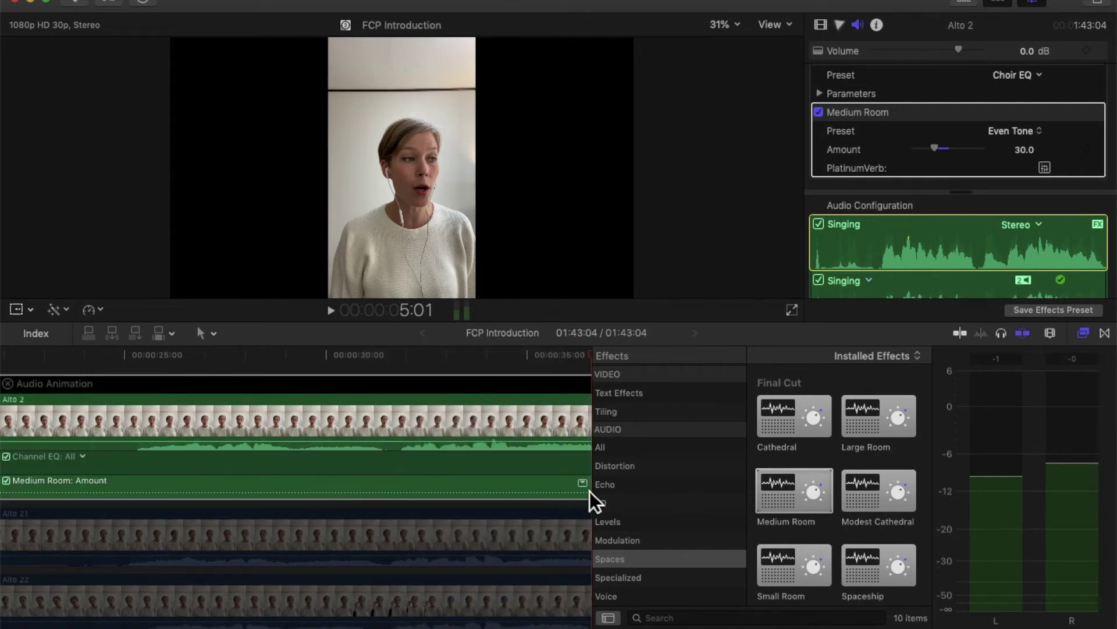
double_click(589, 491)
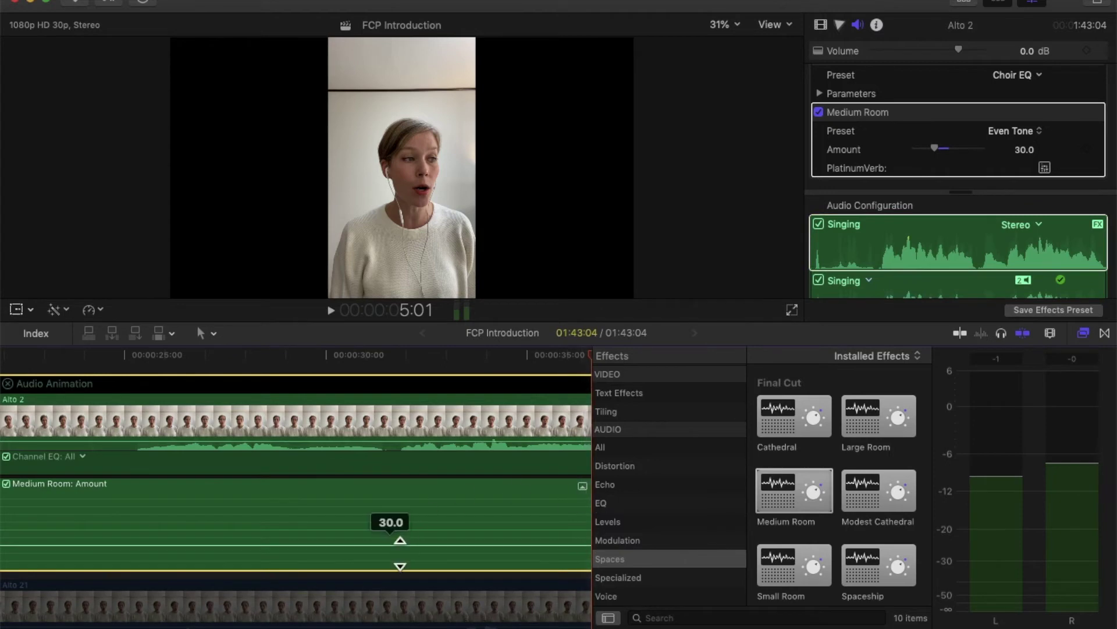
drag(400, 545, 459, 532)
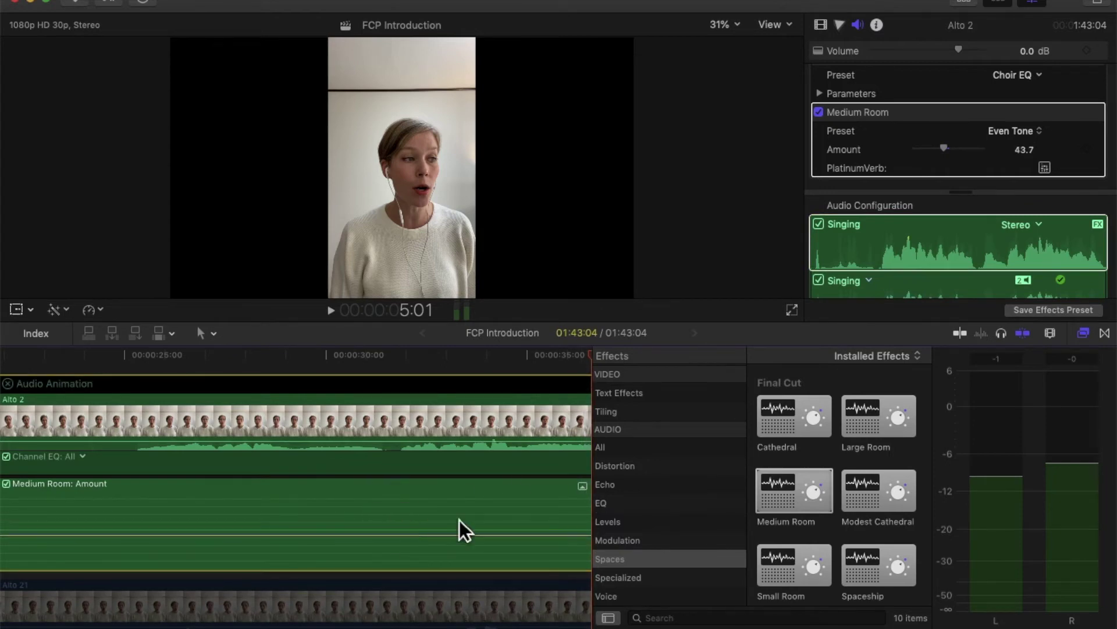
double_click(589, 493)
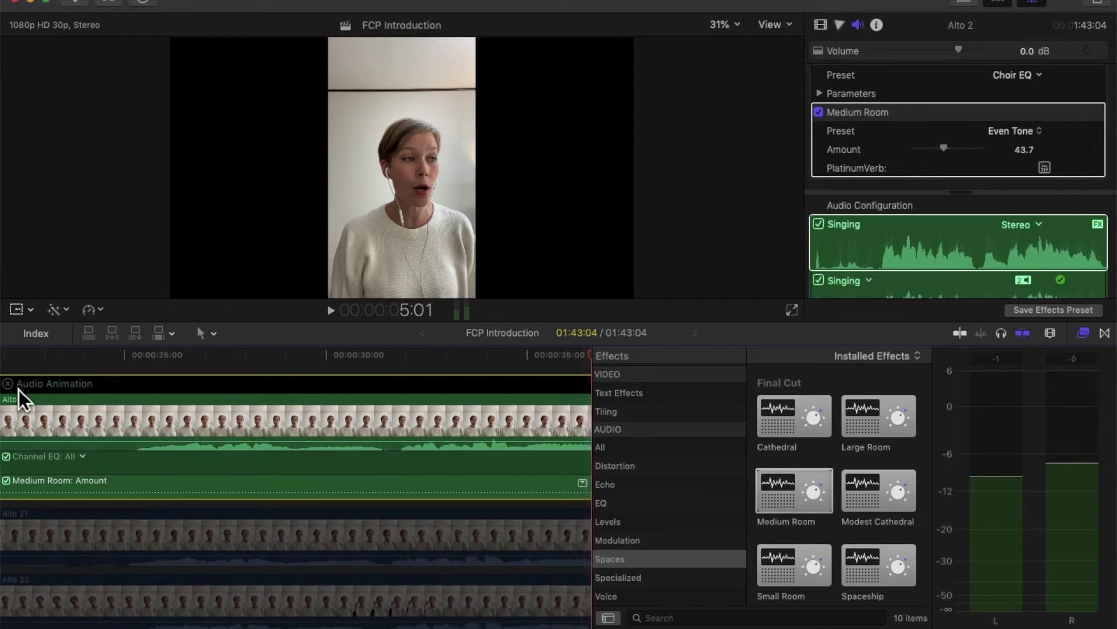
key(ctrl+a)
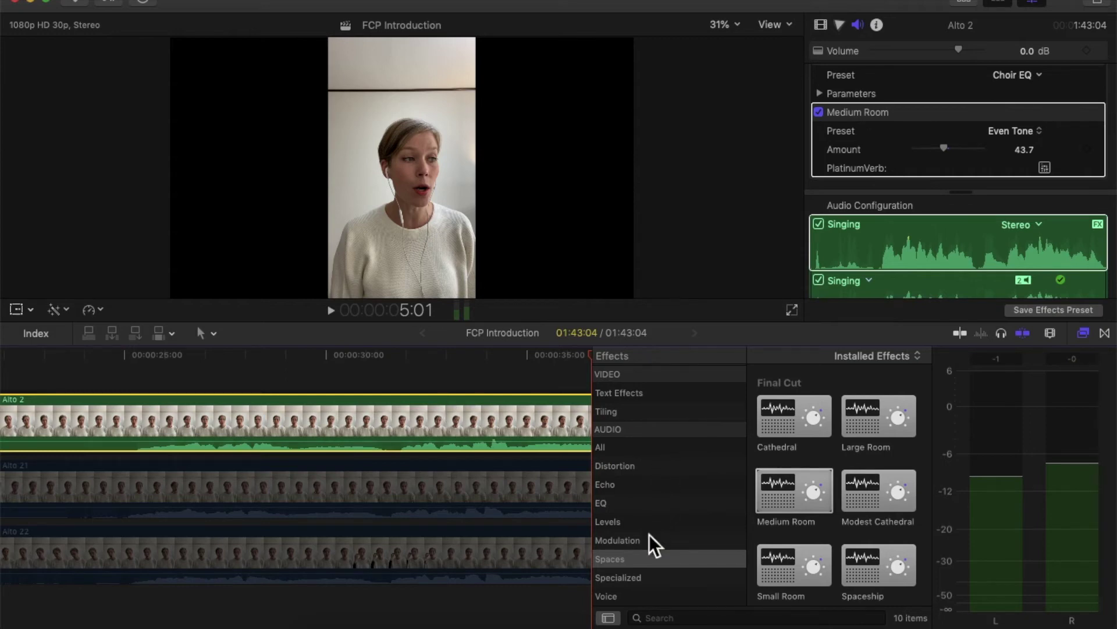
Step: Show all 109 installed audio effects in the Effects browser under AUDIO > All
click(645, 578)
scroll(739, 496, up, 4)
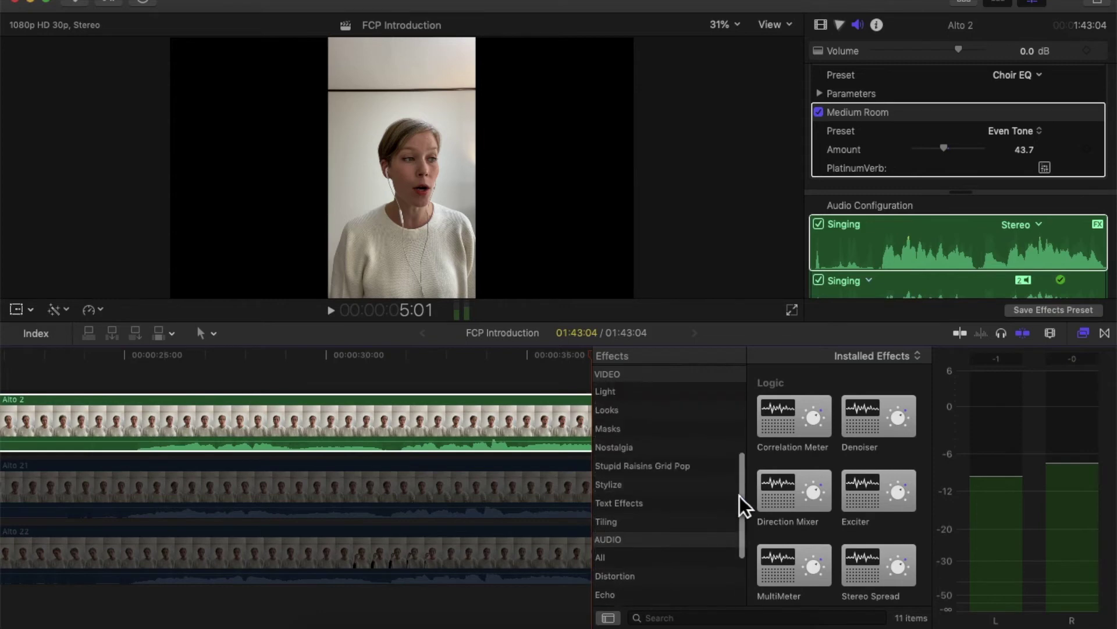
scroll(659, 506, down, 5)
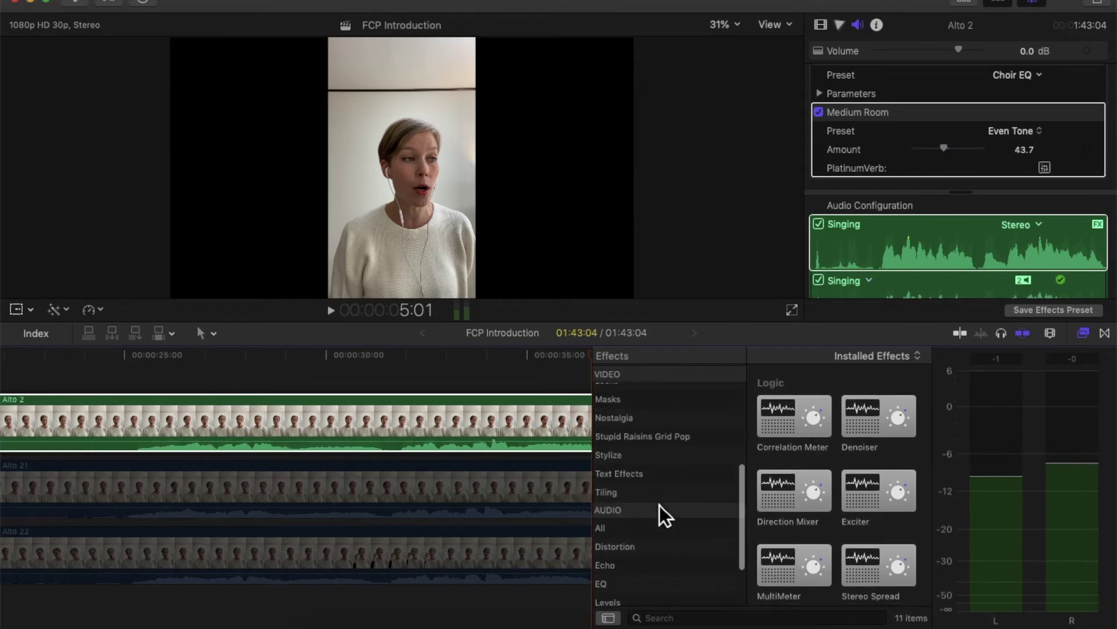
scroll(660, 506, down, 3)
click(645, 453)
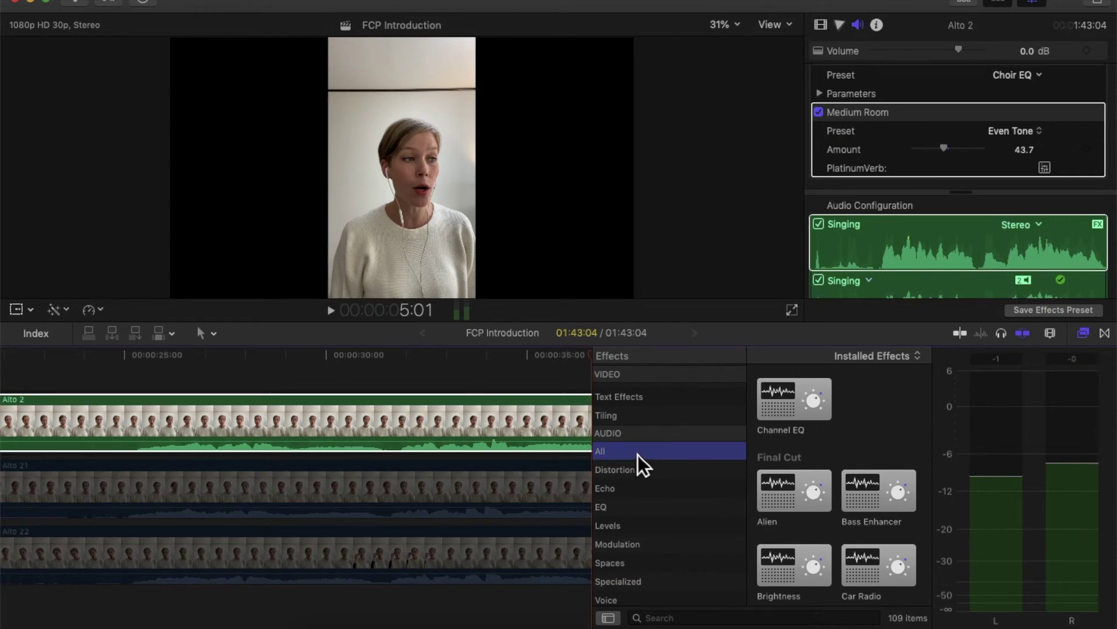
Step: Scroll along the timeline and select the Alto 2 clip
scroll(400, 465, right, 3)
scroll(400, 466, right, 3)
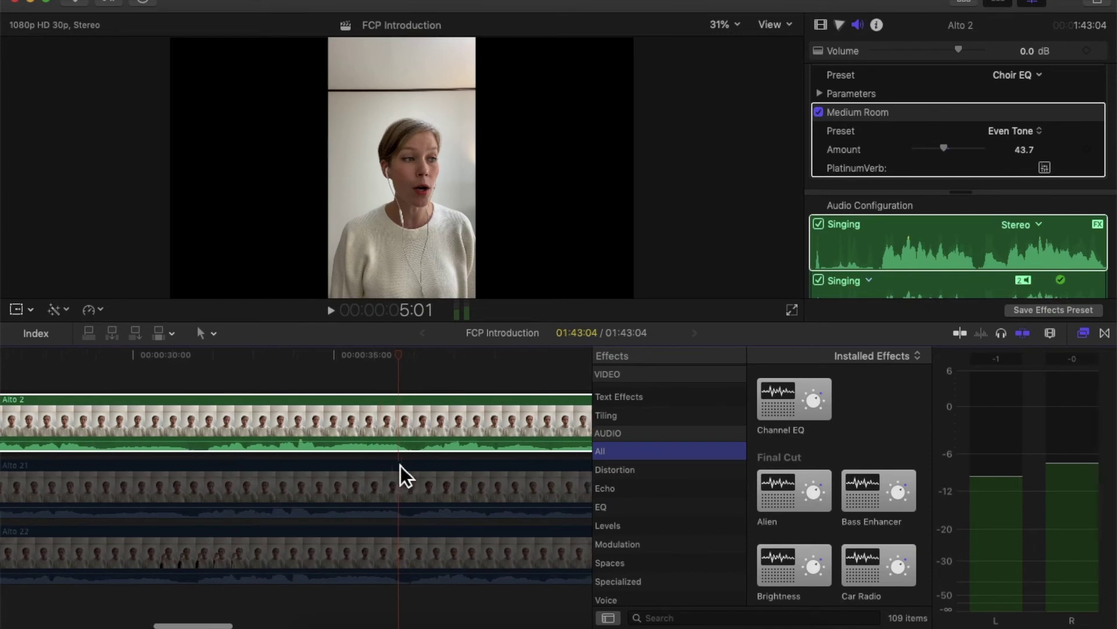
scroll(401, 466, right, 2)
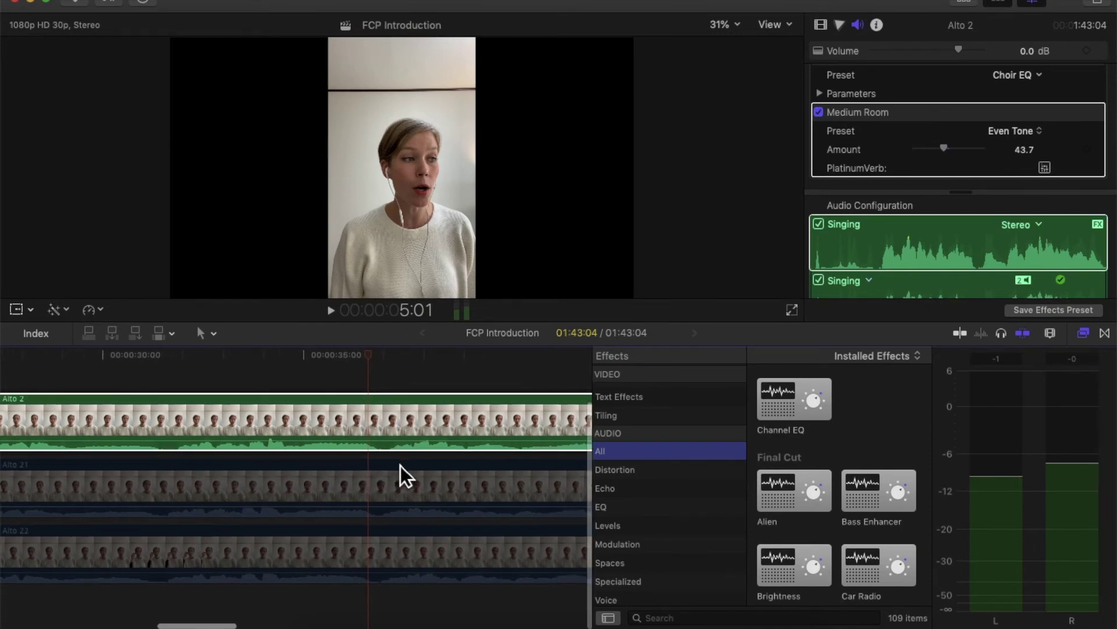
scroll(401, 465, right, 2)
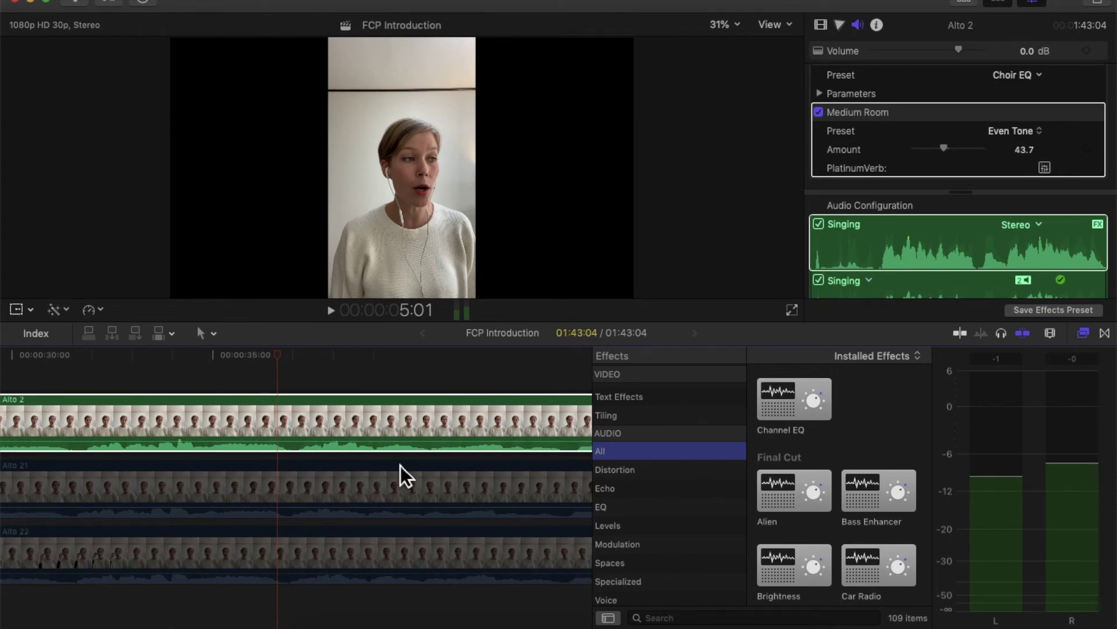
scroll(401, 465, right, 3)
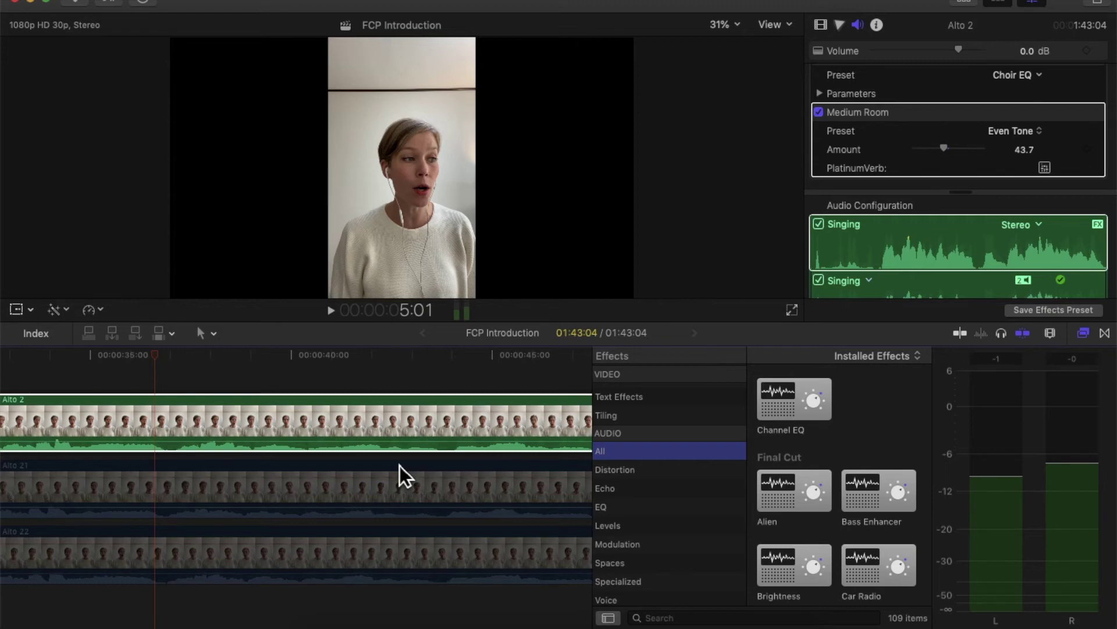
click(414, 453)
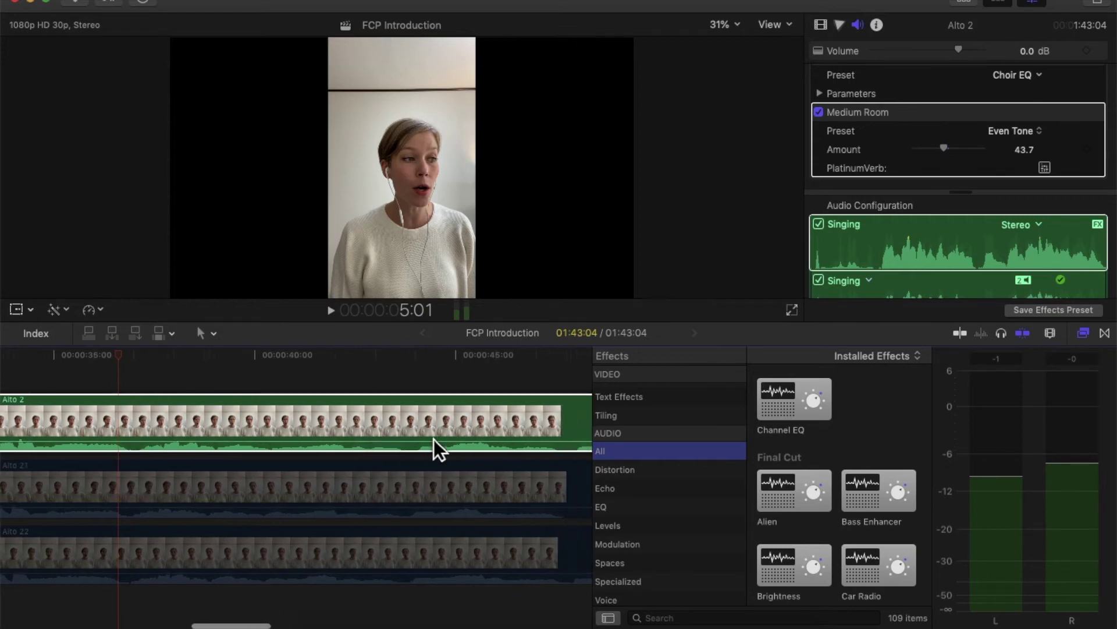
scroll(432, 450, right, 3)
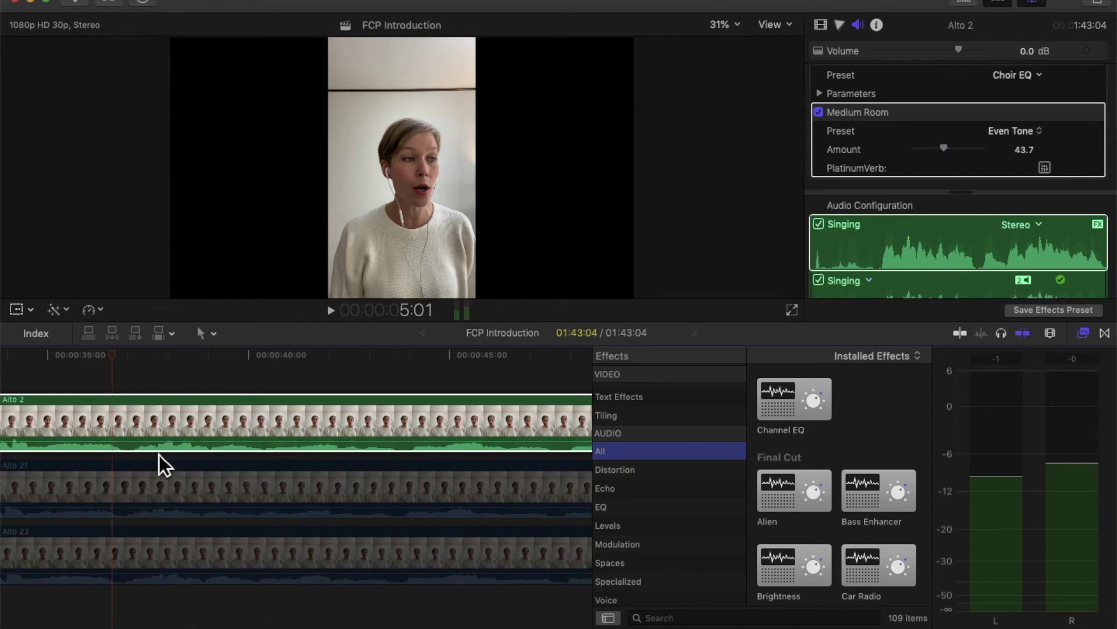
click(133, 451)
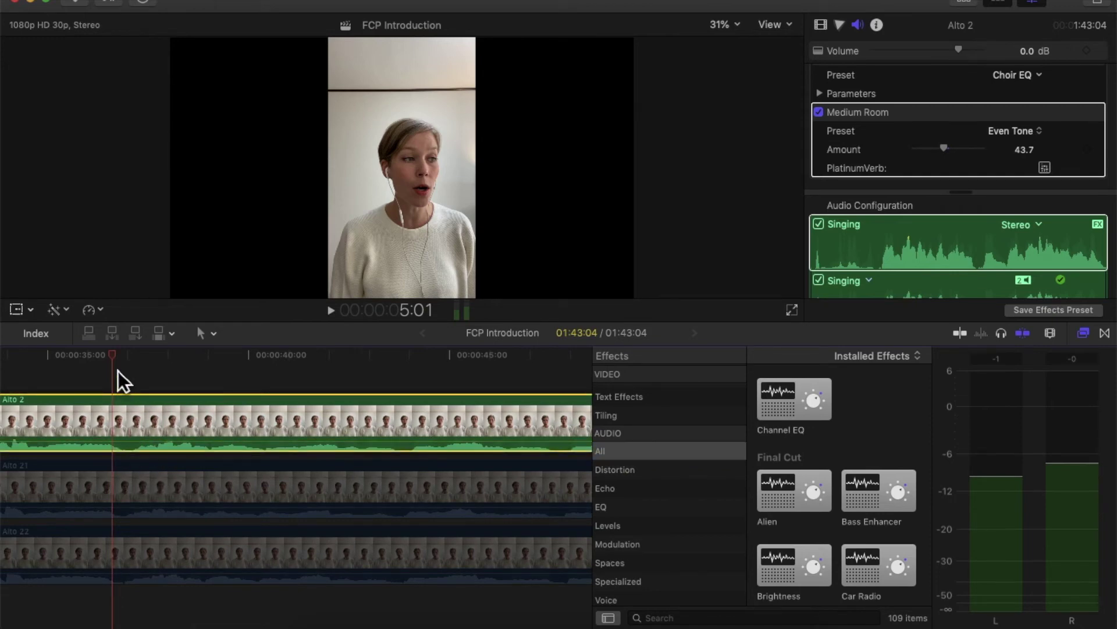
Step: Add four volume keyframes on Alto 2 at 36:27, 37:08, about 38:06 and 38:13
click(124, 357)
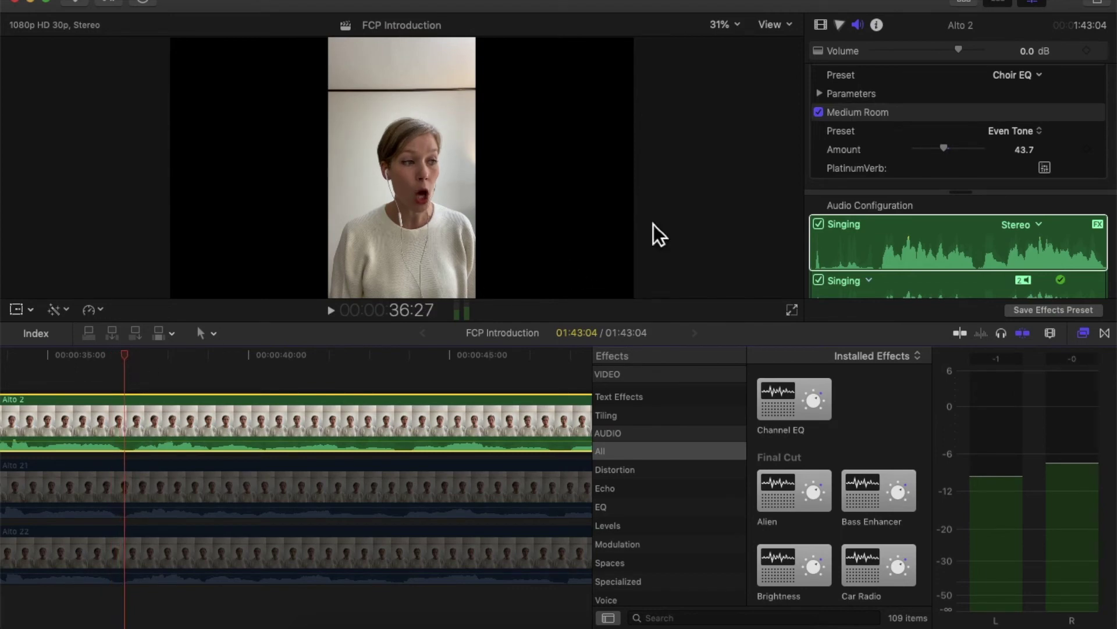
scroll(927, 89, up, 5)
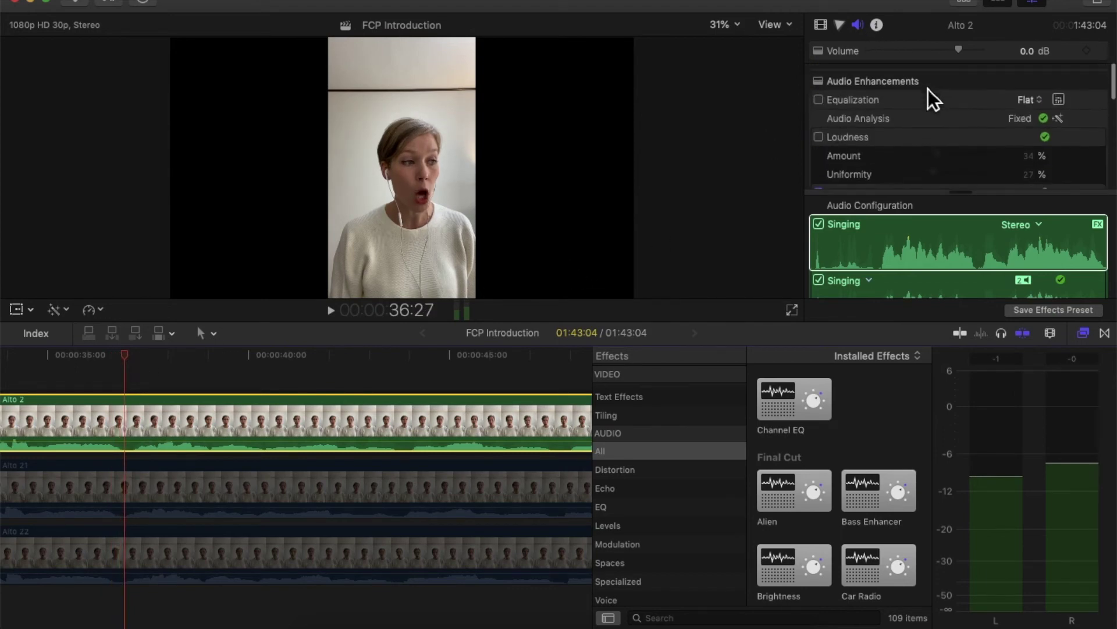
click(1088, 52)
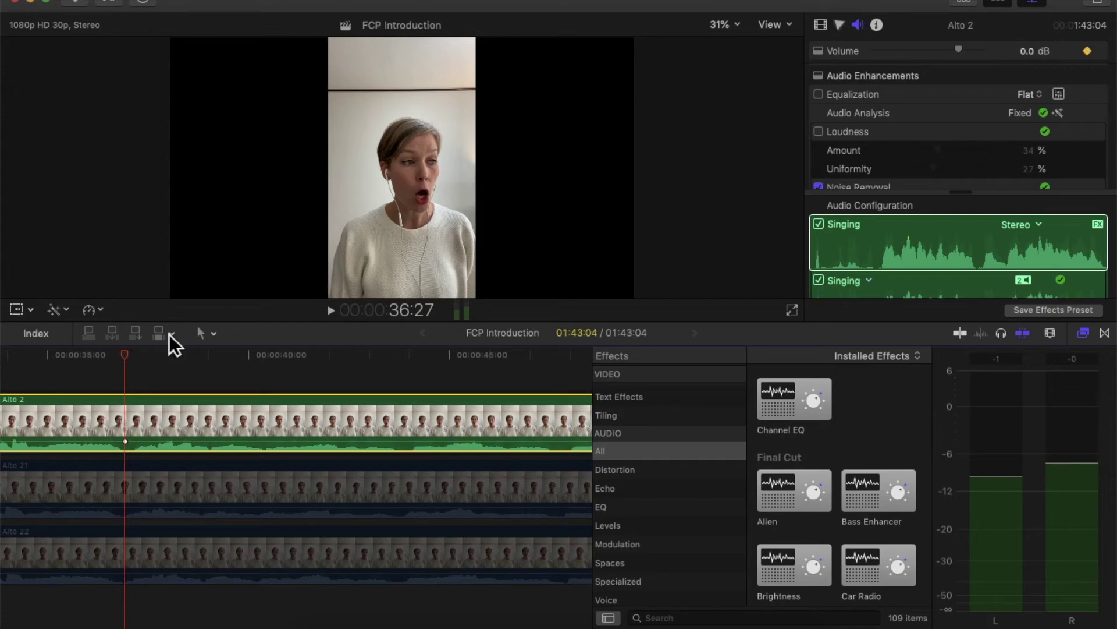
click(139, 357)
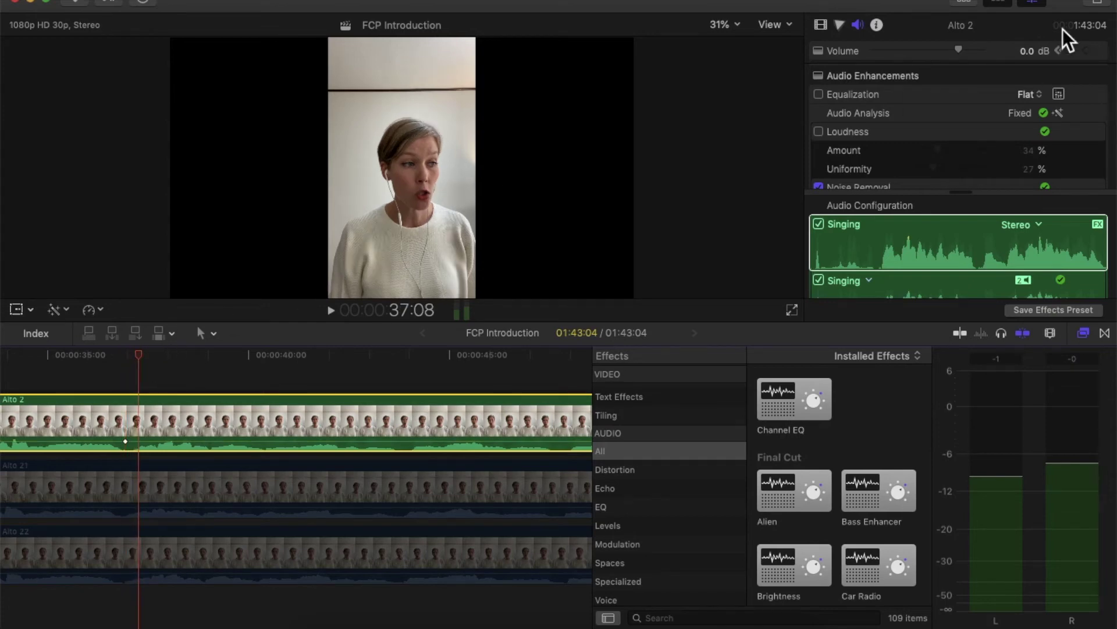
click(1087, 52)
drag(148, 360, 183, 362)
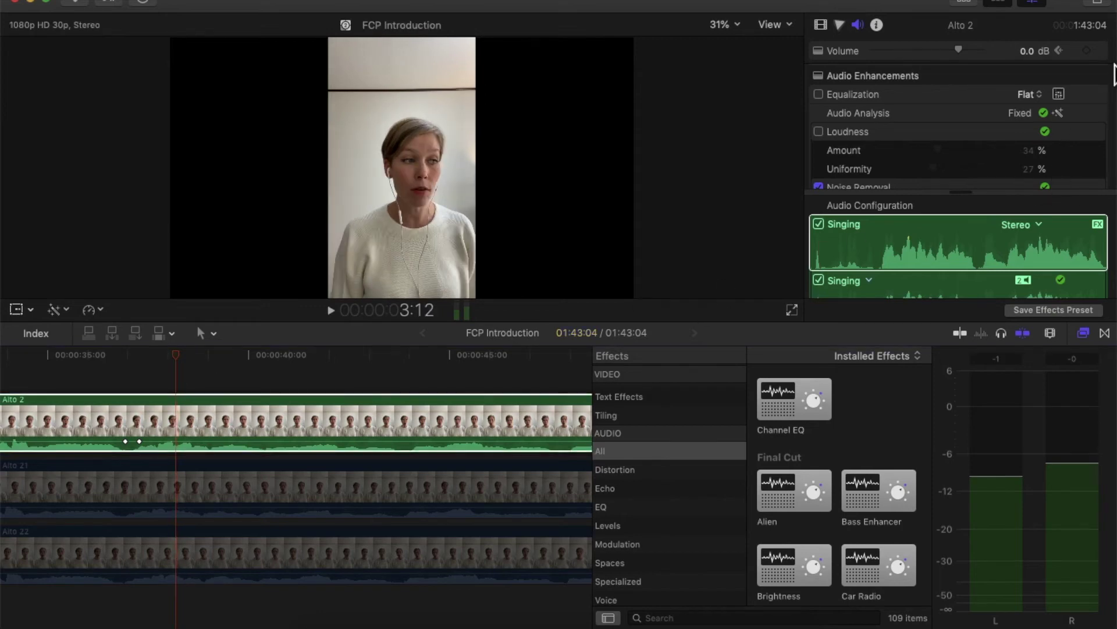
click(1088, 52)
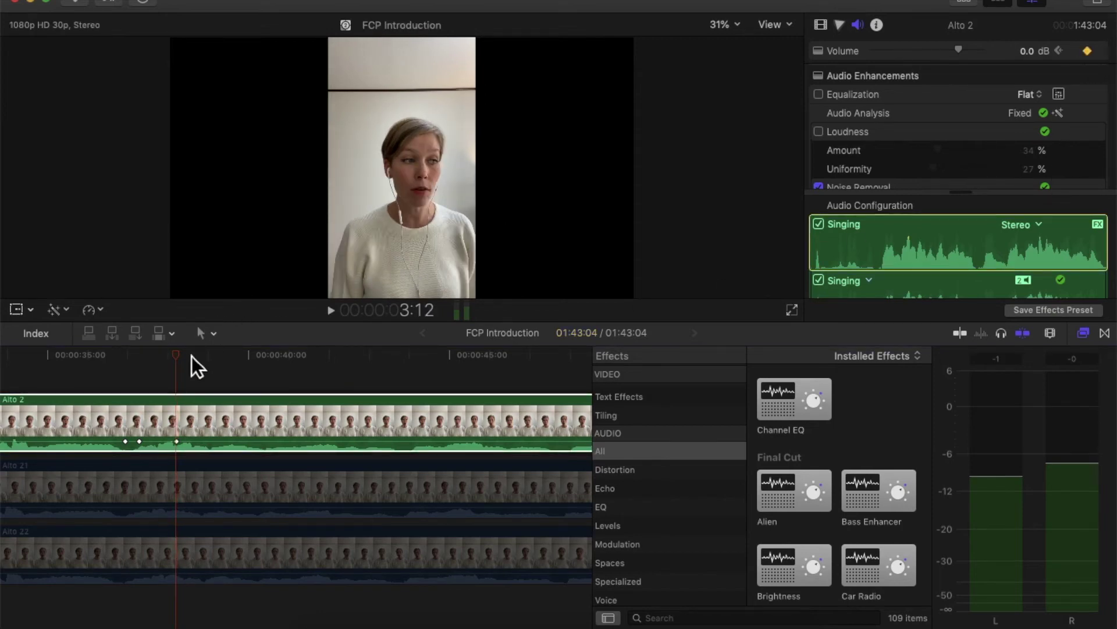
drag(192, 359, 194, 360)
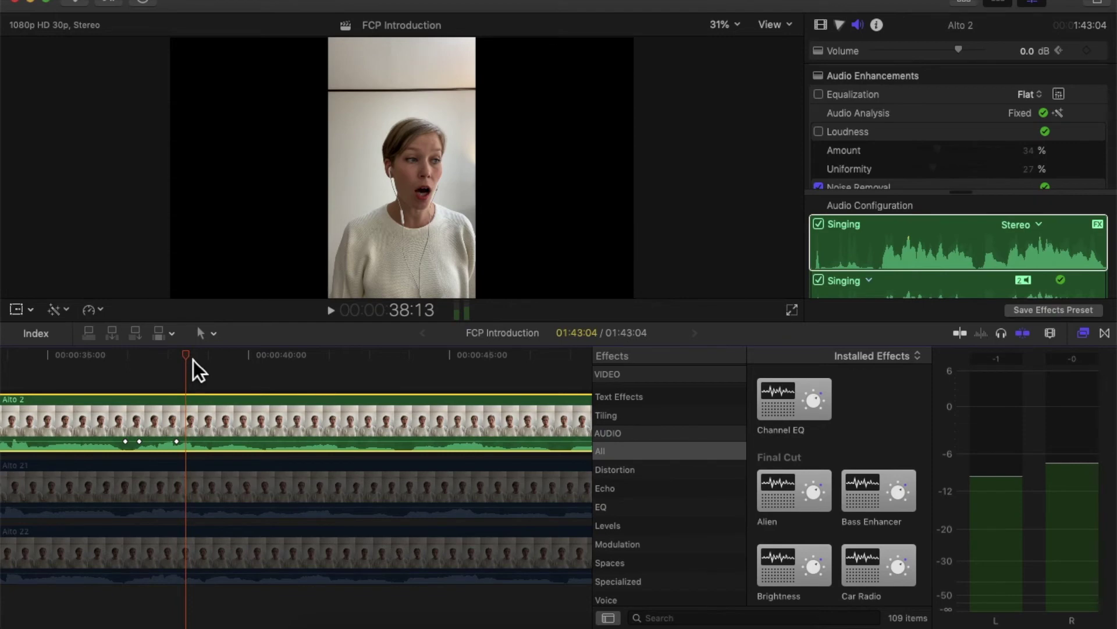
click(1087, 51)
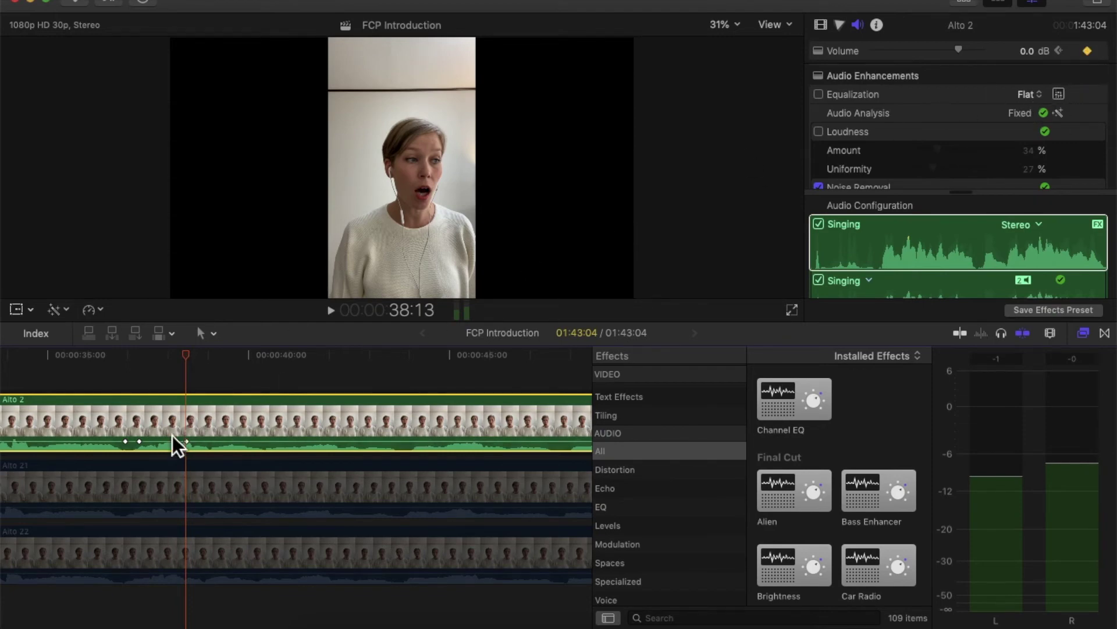
Step: Pull Alto 2's volume between the middle two keyframes down to -∞ dB
drag(169, 447, 165, 471)
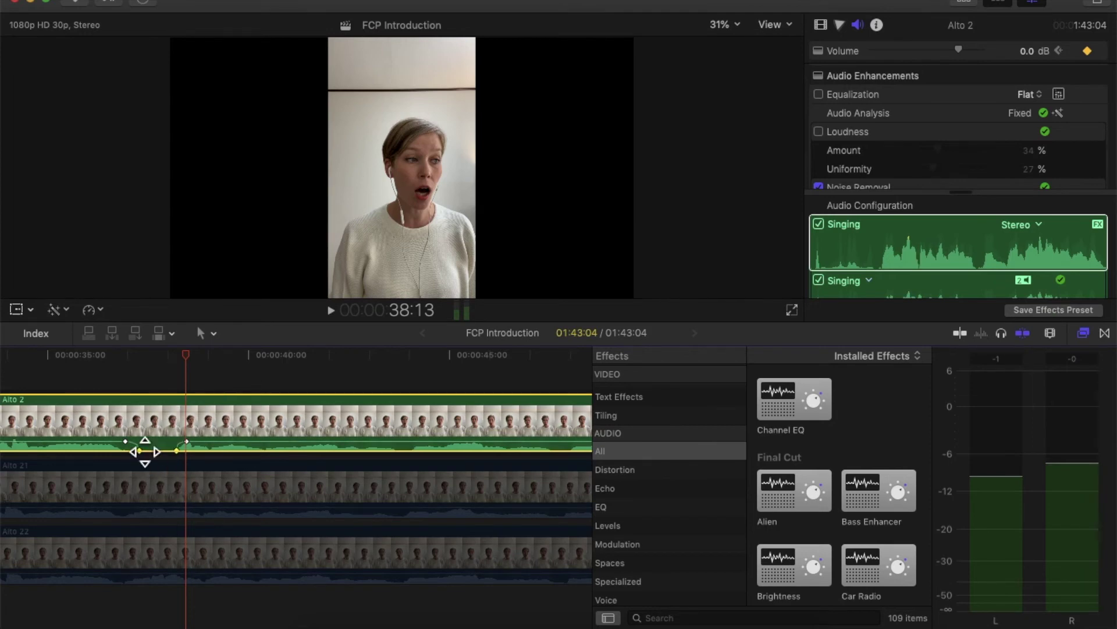
click(163, 450)
scroll(210, 454, left, 5)
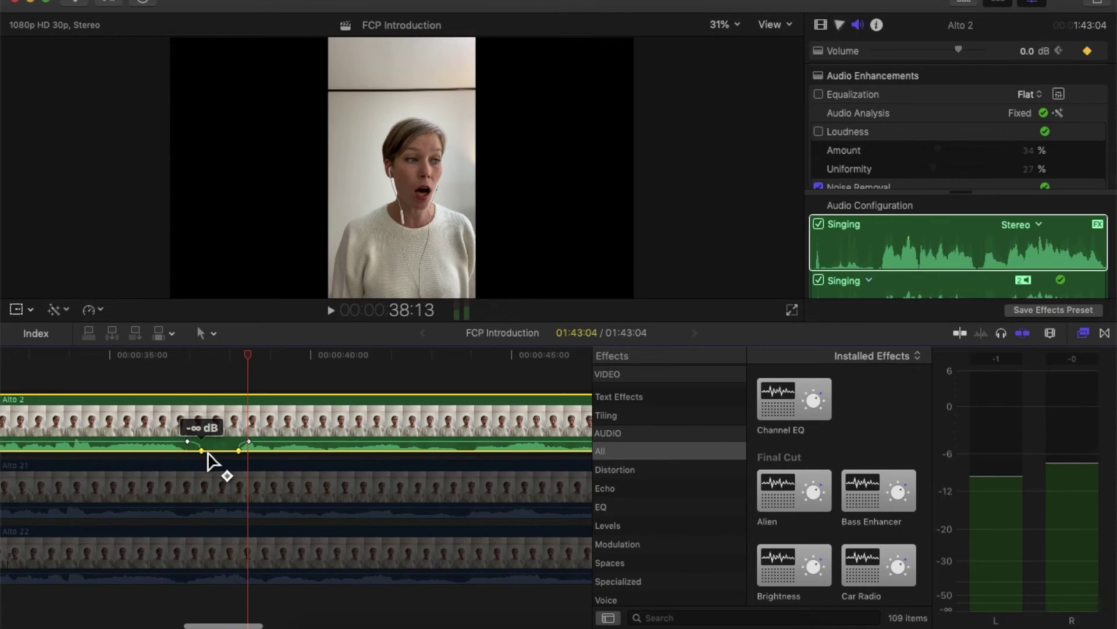
scroll(210, 454, left, 15)
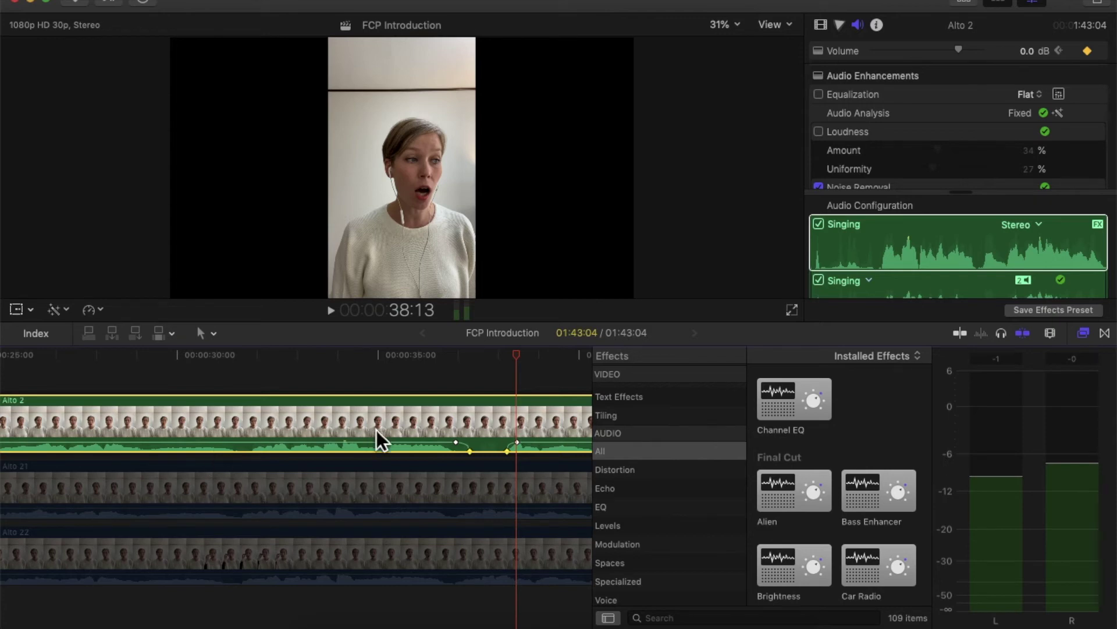
scroll(377, 431, left, 18)
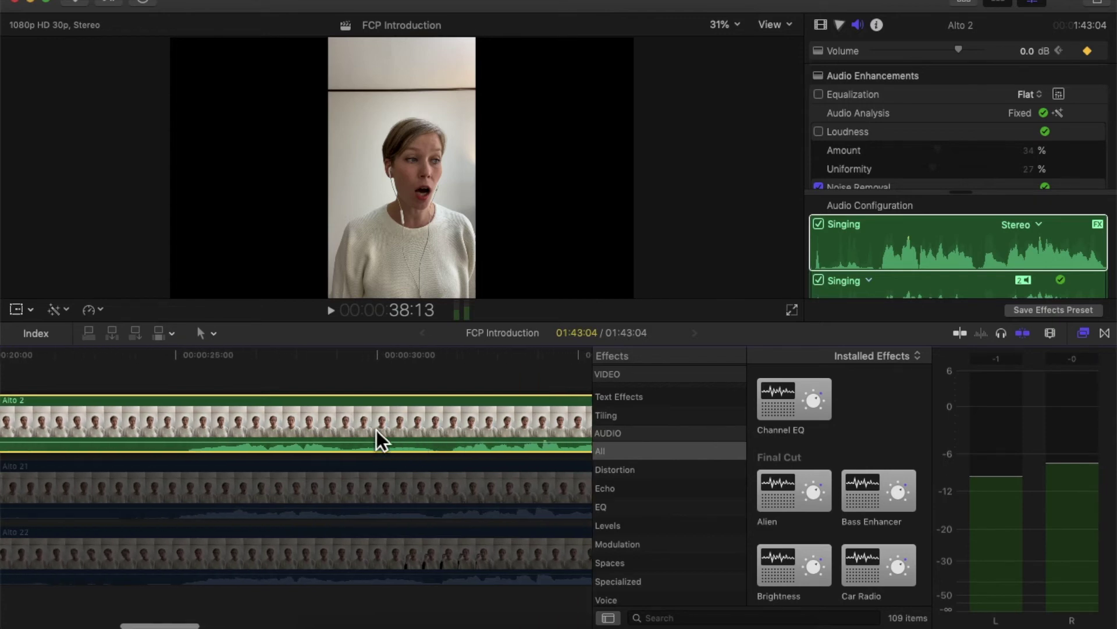
scroll(377, 430, left, 10)
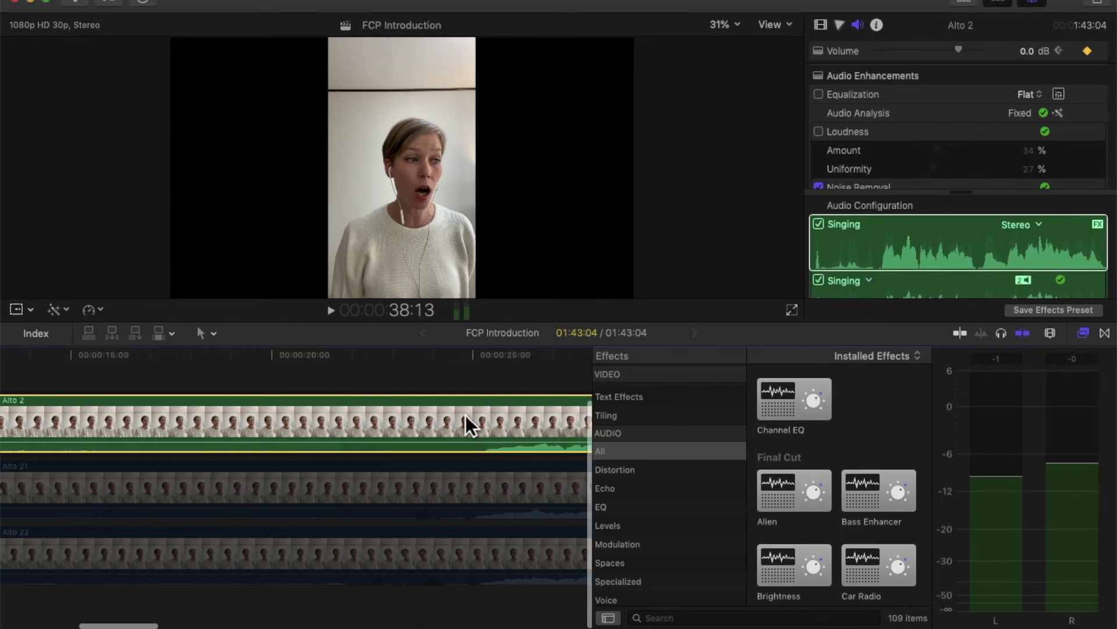
scroll(465, 414, left, 13)
scroll(465, 415, left, 9)
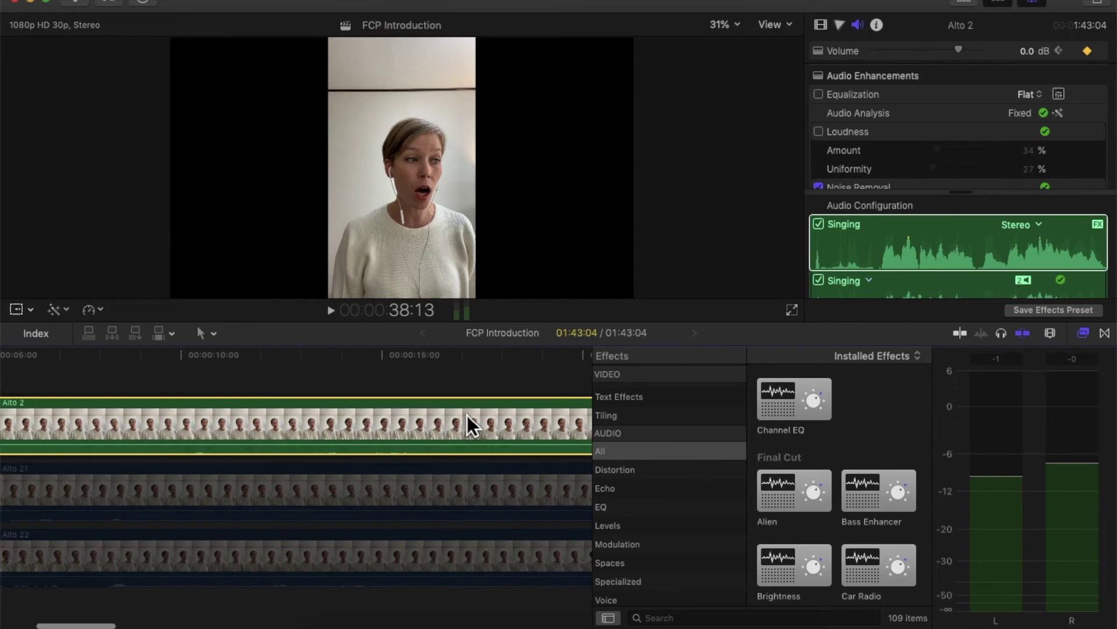
scroll(467, 415, left, 3)
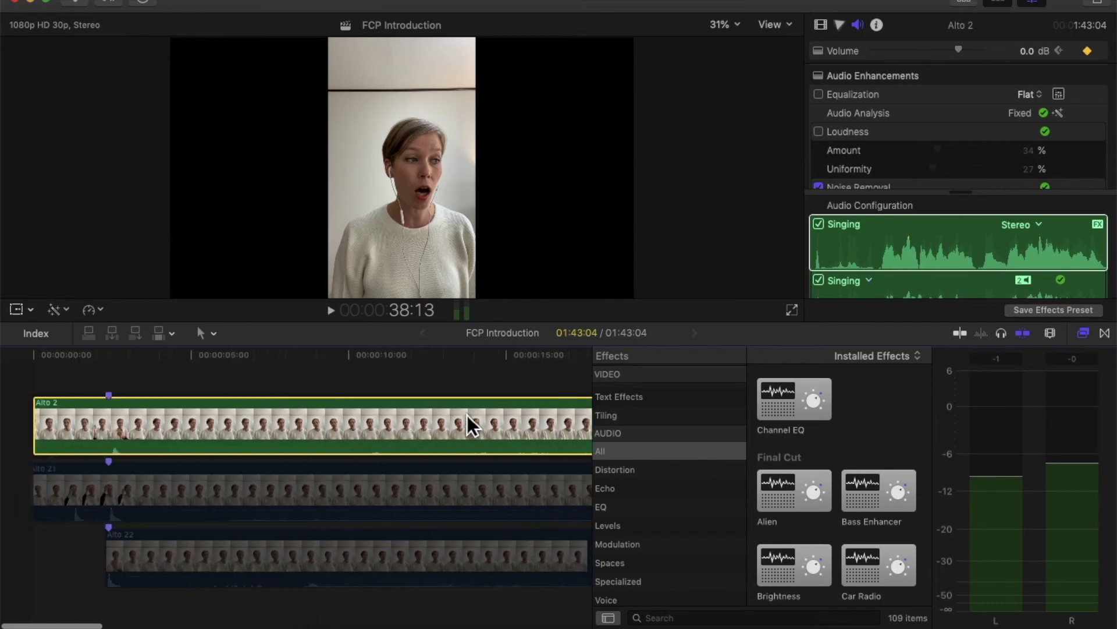
Step: Inspect Alto 21 and Alto 22, disable Alto 21 with V, then reselect Alto 22
click(346, 484)
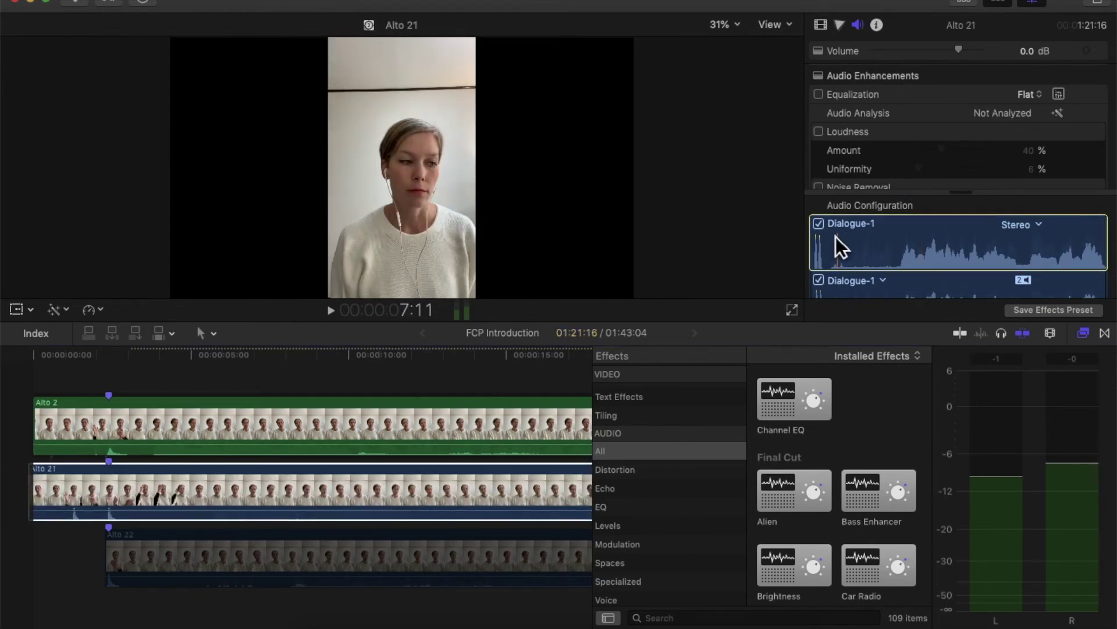
click(446, 559)
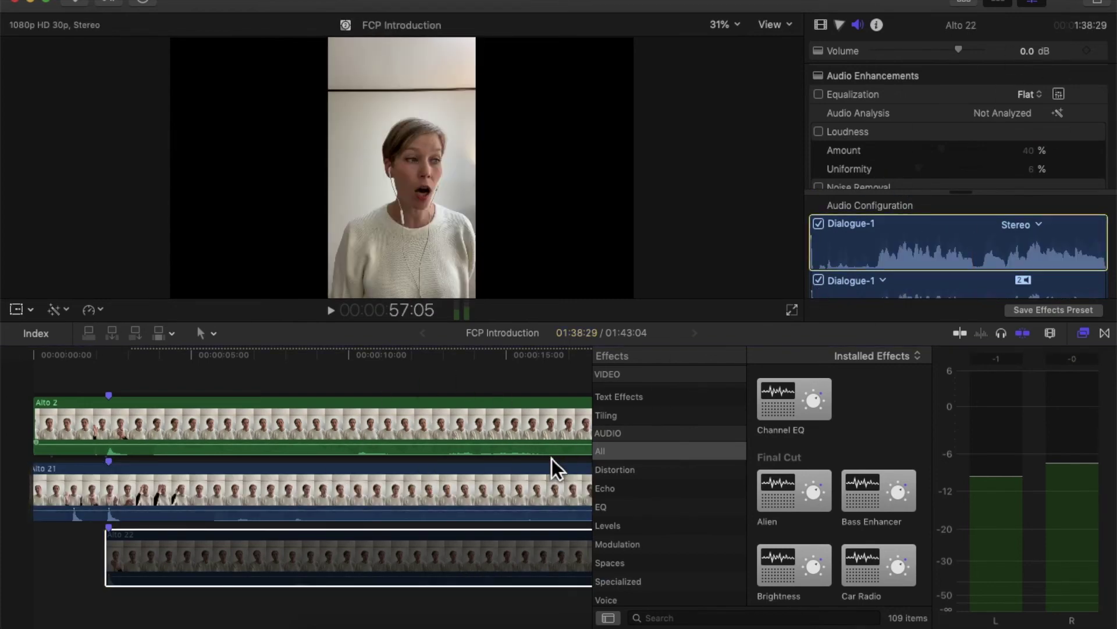
click(365, 550)
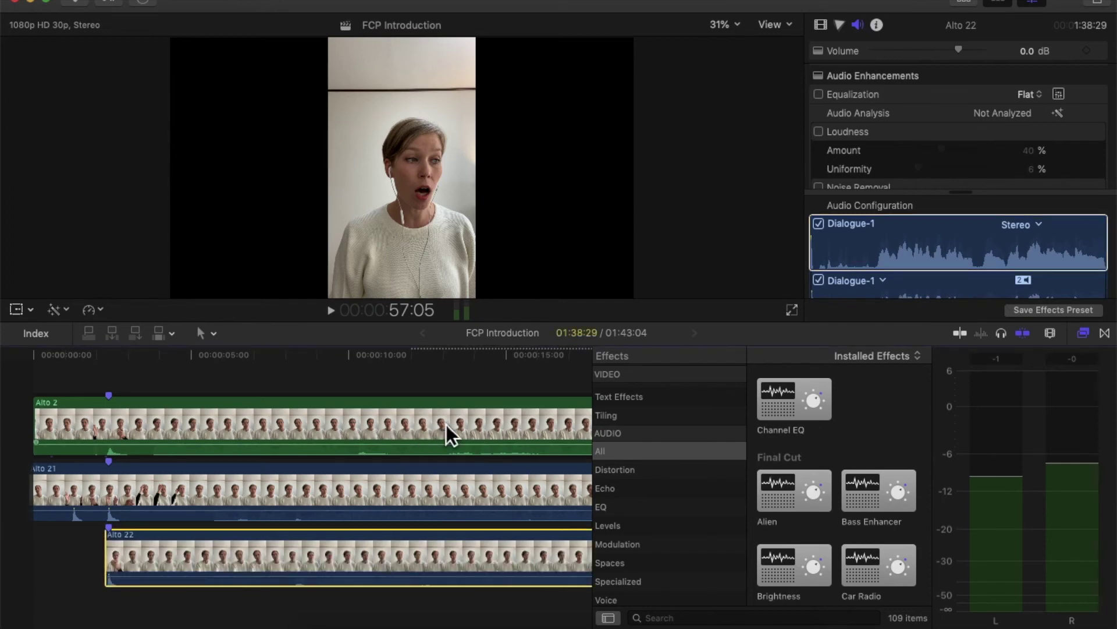
click(411, 486)
key(v)
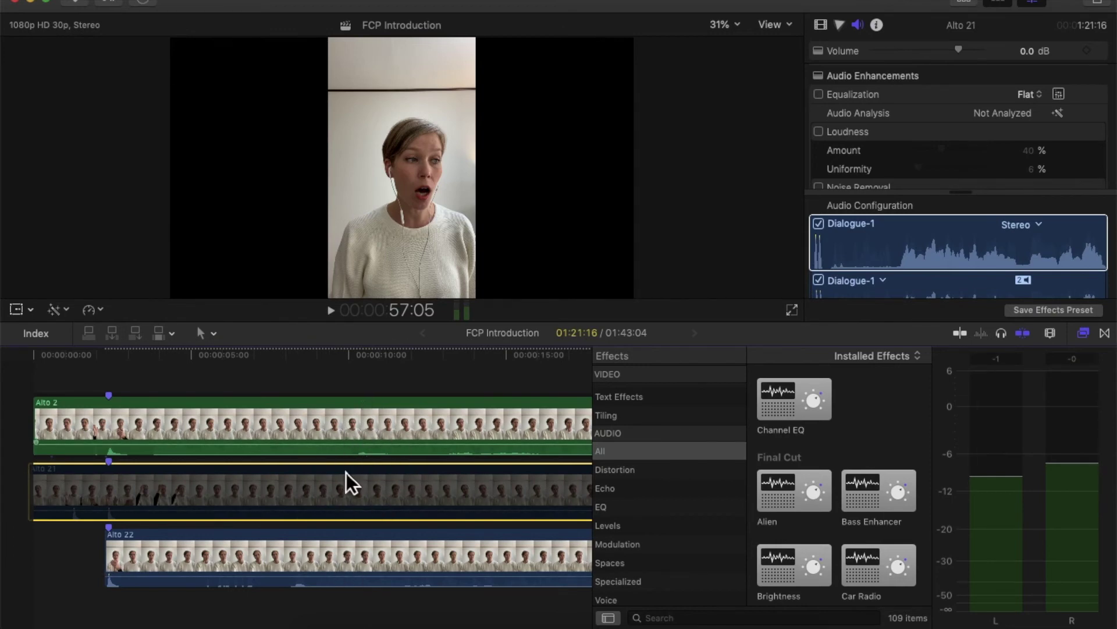
click(324, 544)
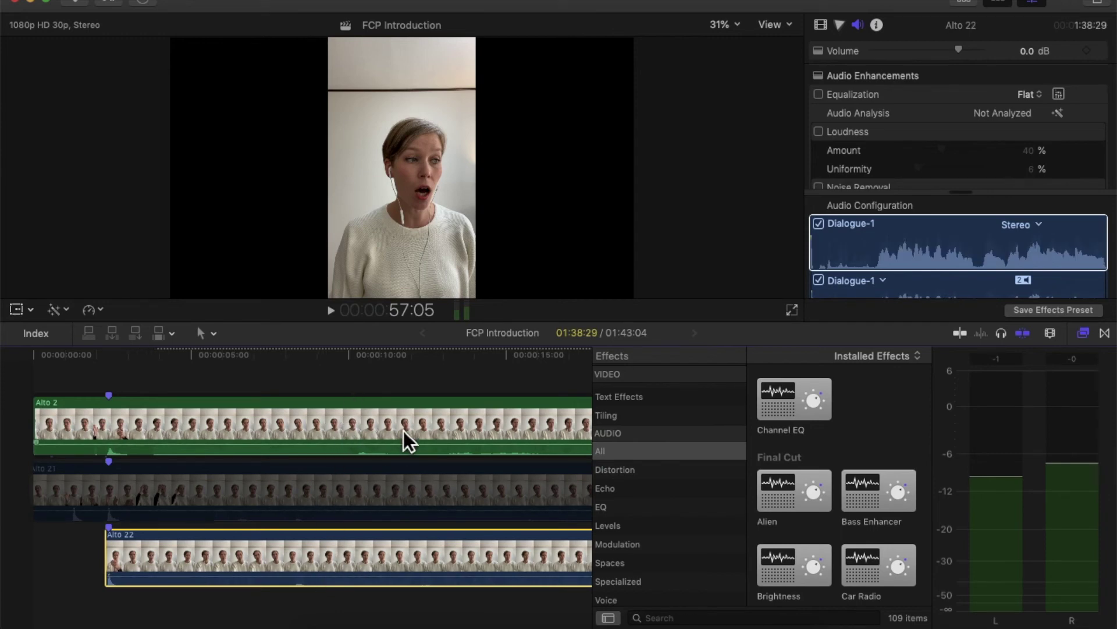
Step: Match Alto 22's equalization to Alto 2, then re-enable Alto 21 with V
scroll(403, 430, right, 2)
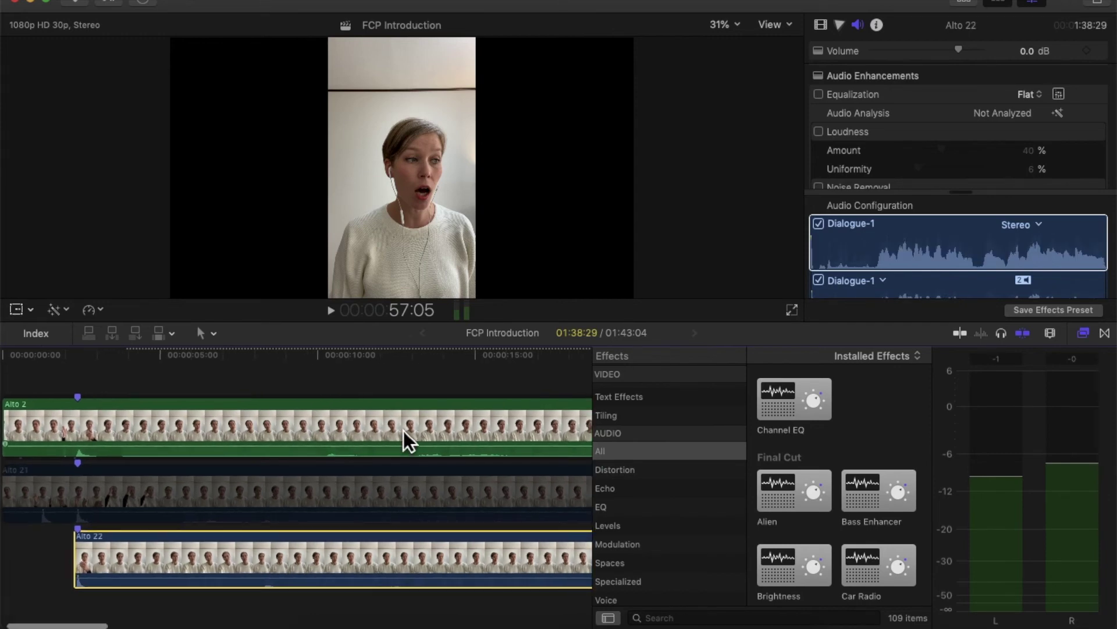
click(897, 236)
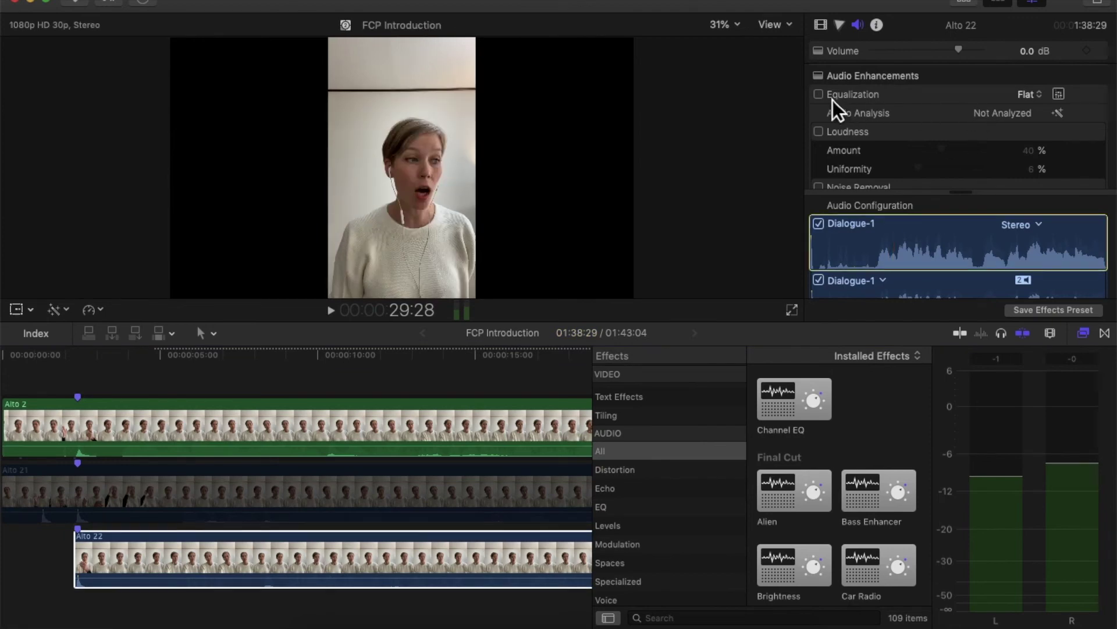
click(1039, 95)
click(1041, 231)
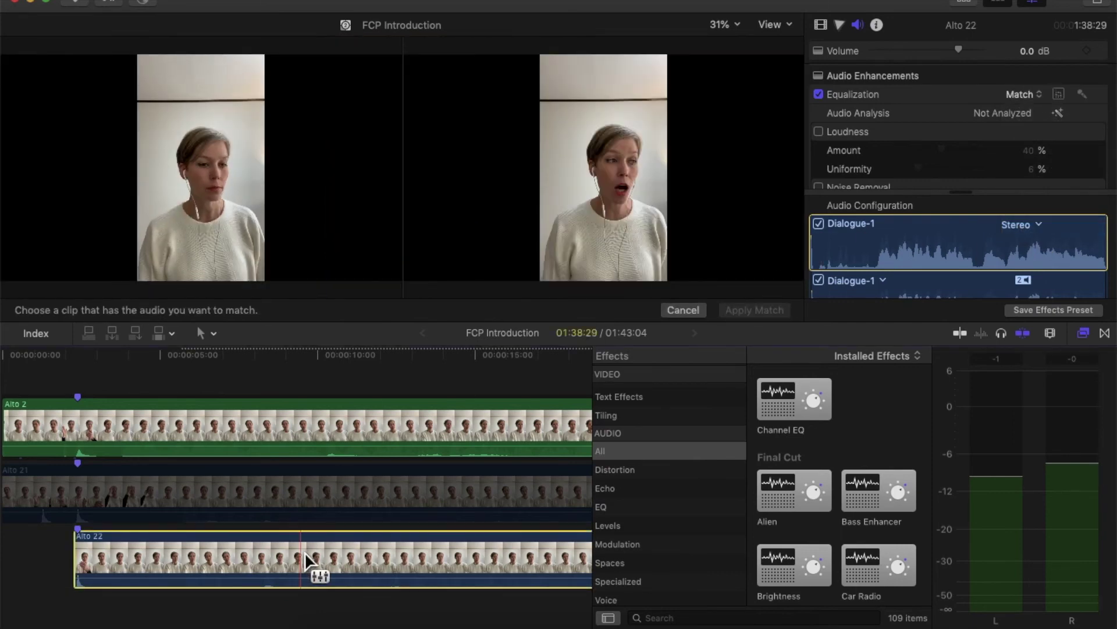
click(565, 424)
click(777, 312)
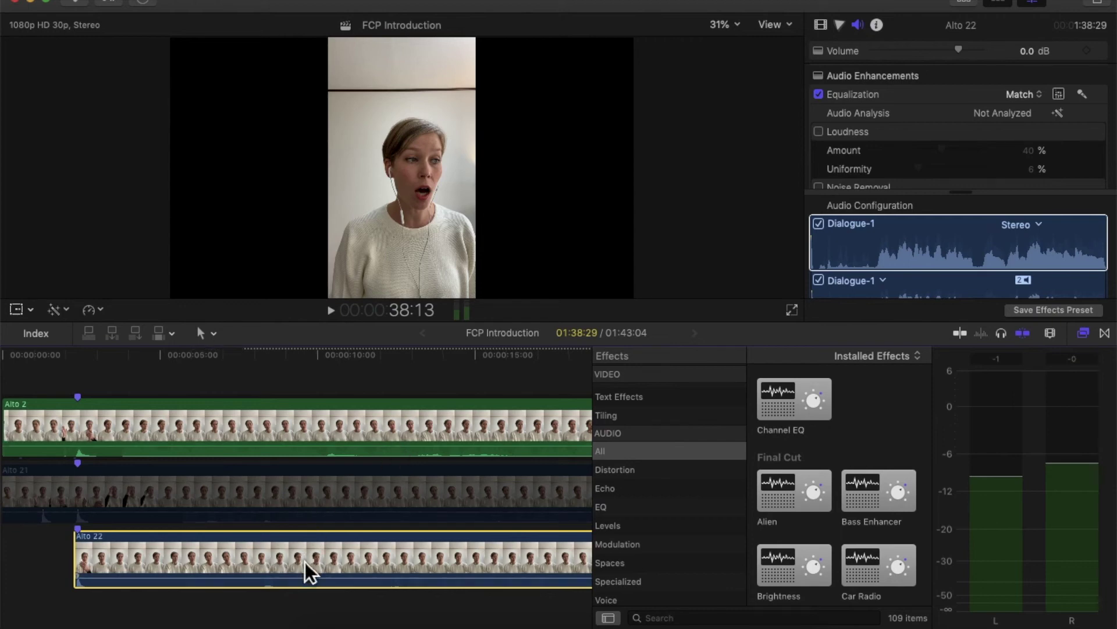
click(308, 496)
key(v)
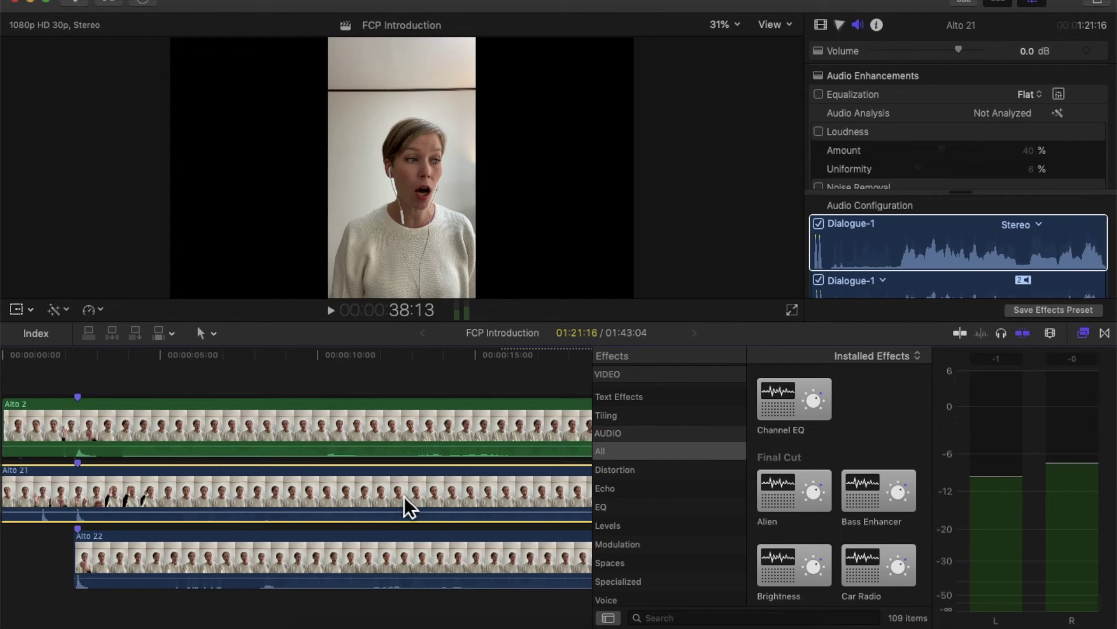
Step: Paste Alto 2's audio effects, with Noise Removal on, onto the Alto 21 clip
click(412, 436)
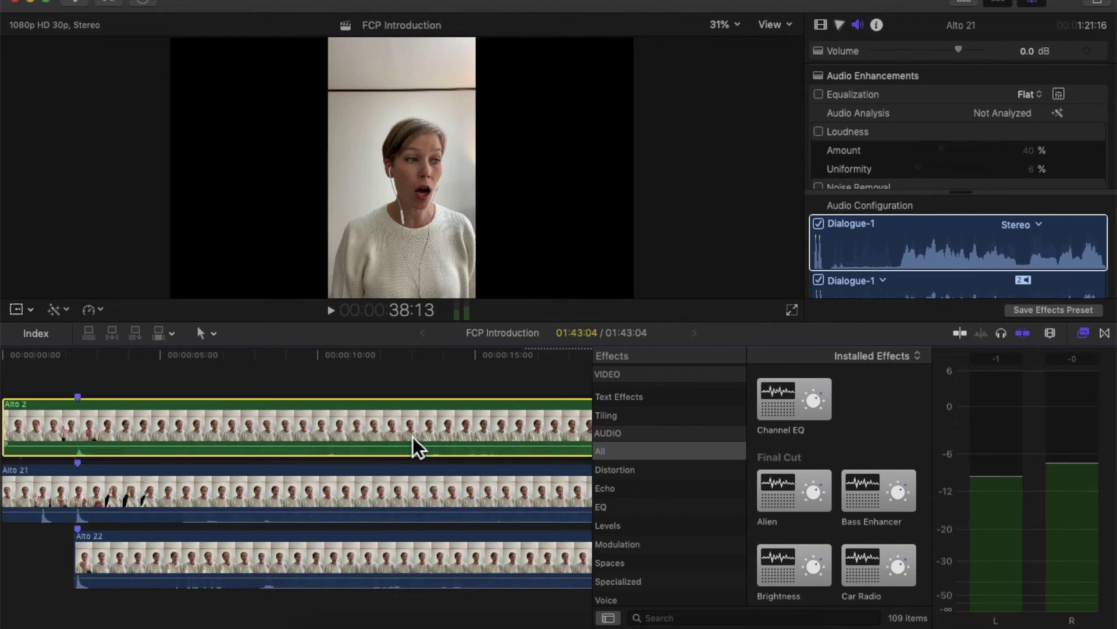
scroll(413, 437, right, 5)
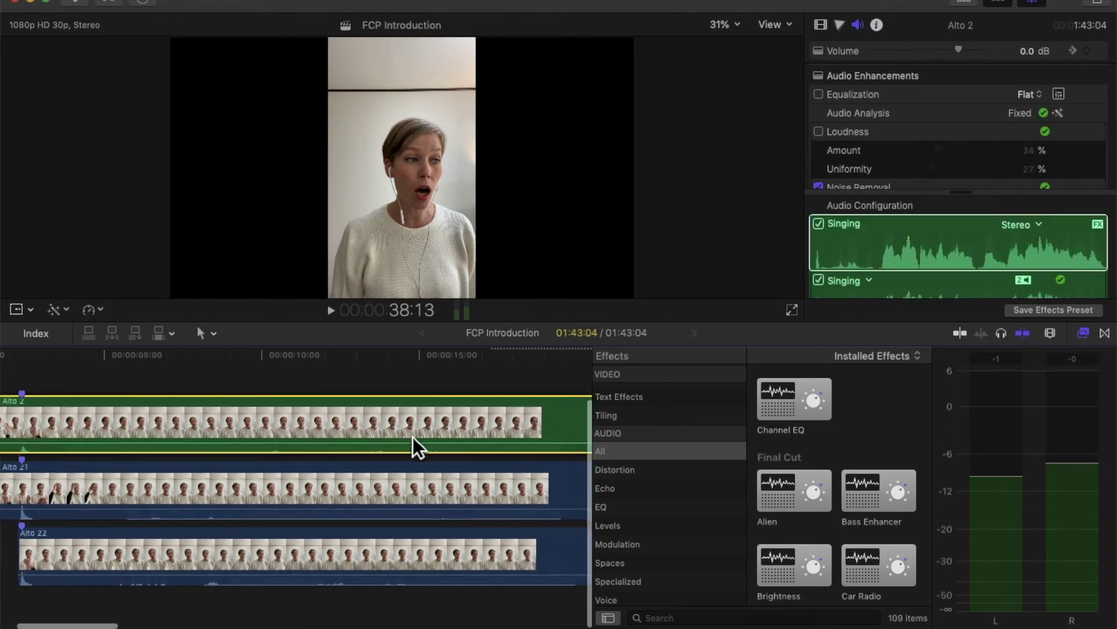
scroll(413, 436, right, 8)
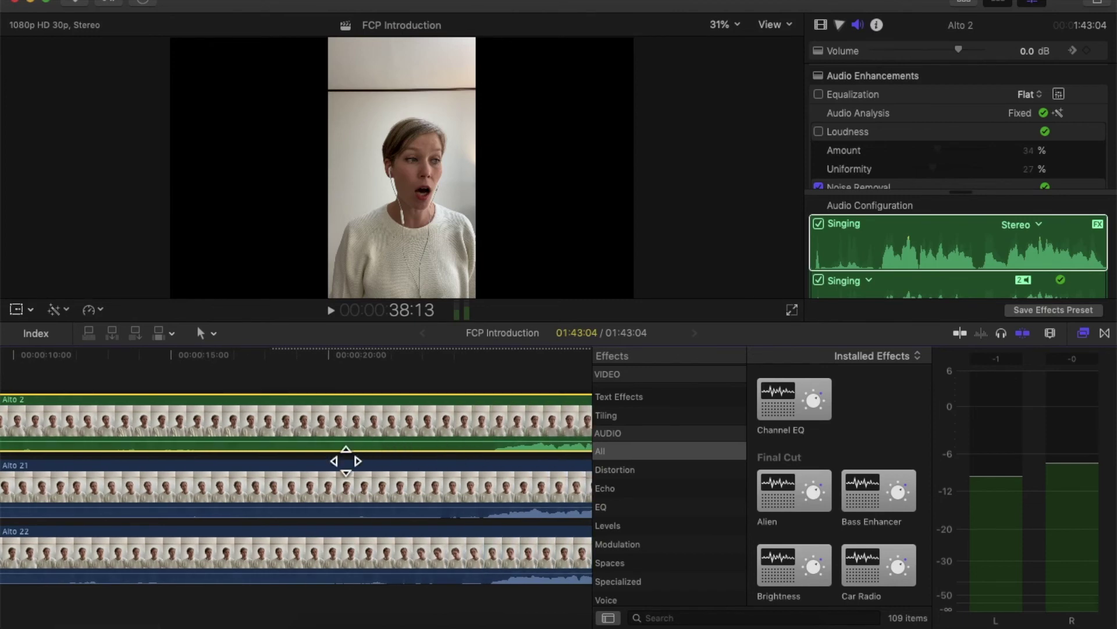
click(340, 486)
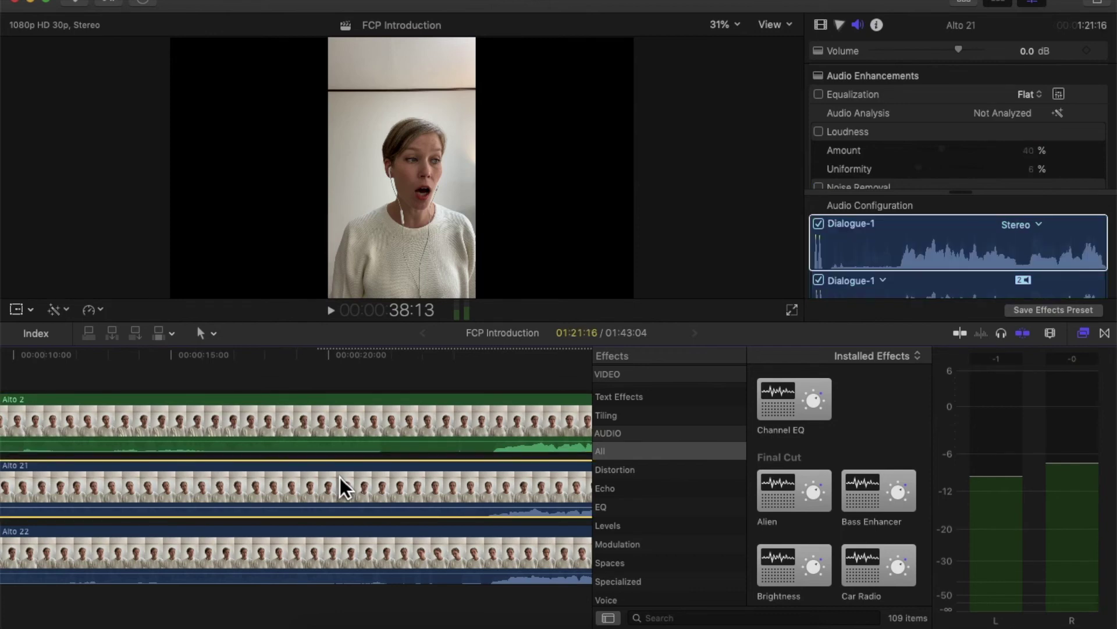
key(alt+super+a)
key(super+minus)
scroll(339, 478, right, 10)
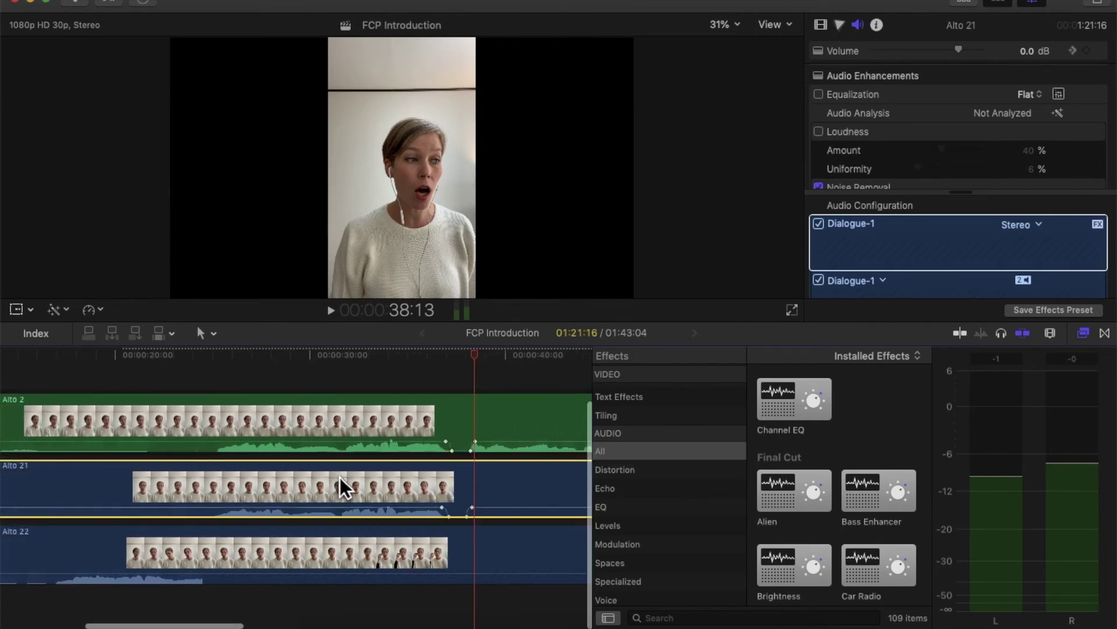
scroll(340, 478, right, 8)
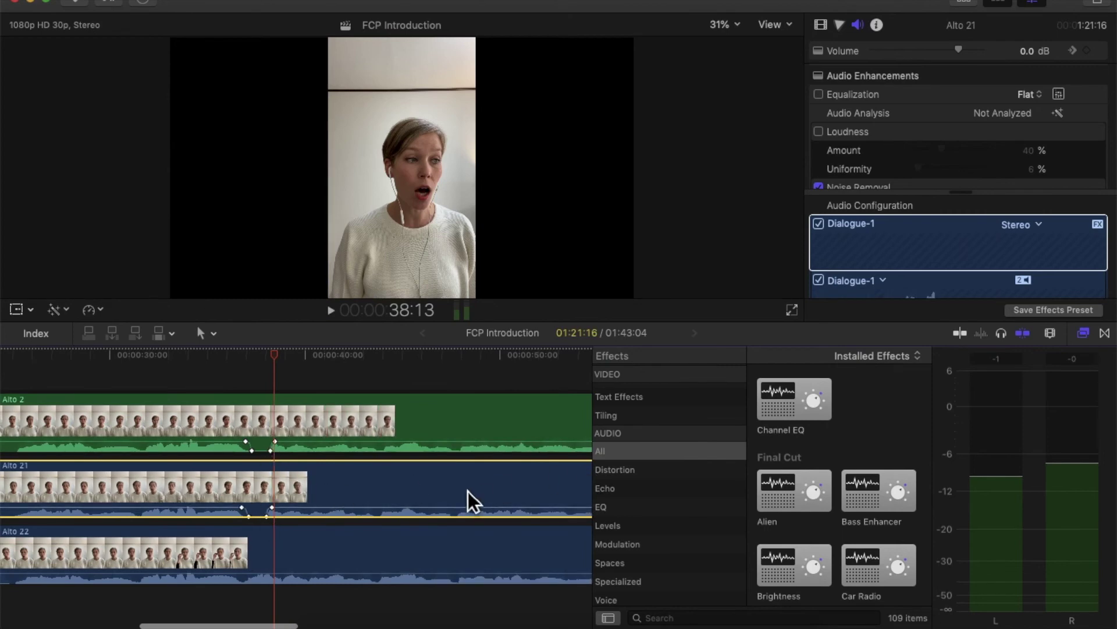
scroll(937, 145, down, 3)
scroll(941, 143, down, 2)
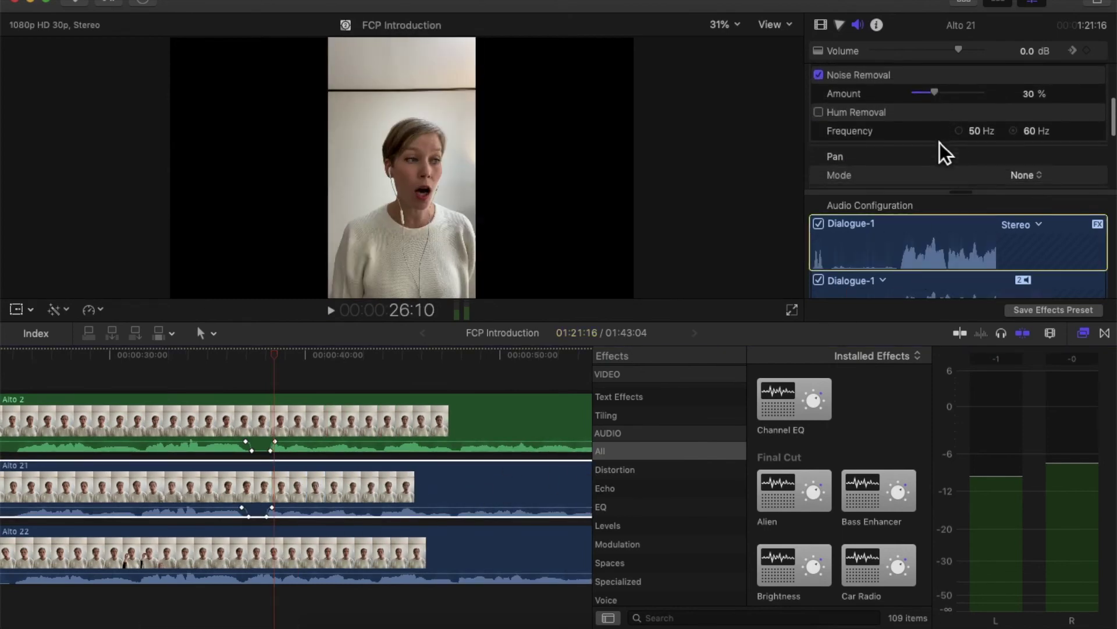
scroll(939, 142, down, 3)
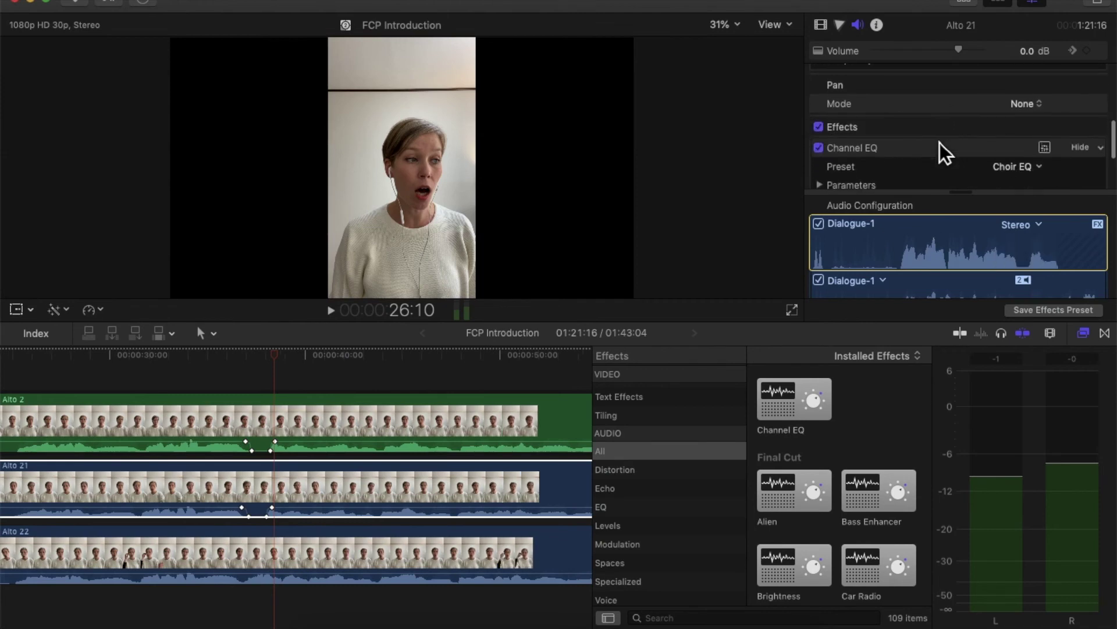
scroll(1013, 167, down, 4)
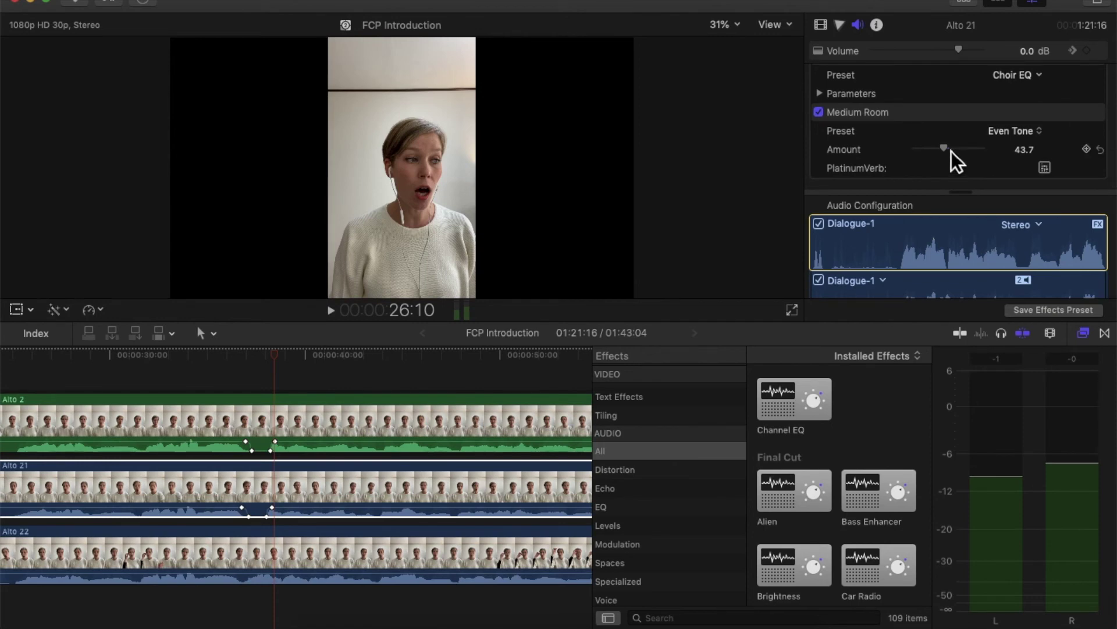
click(549, 421)
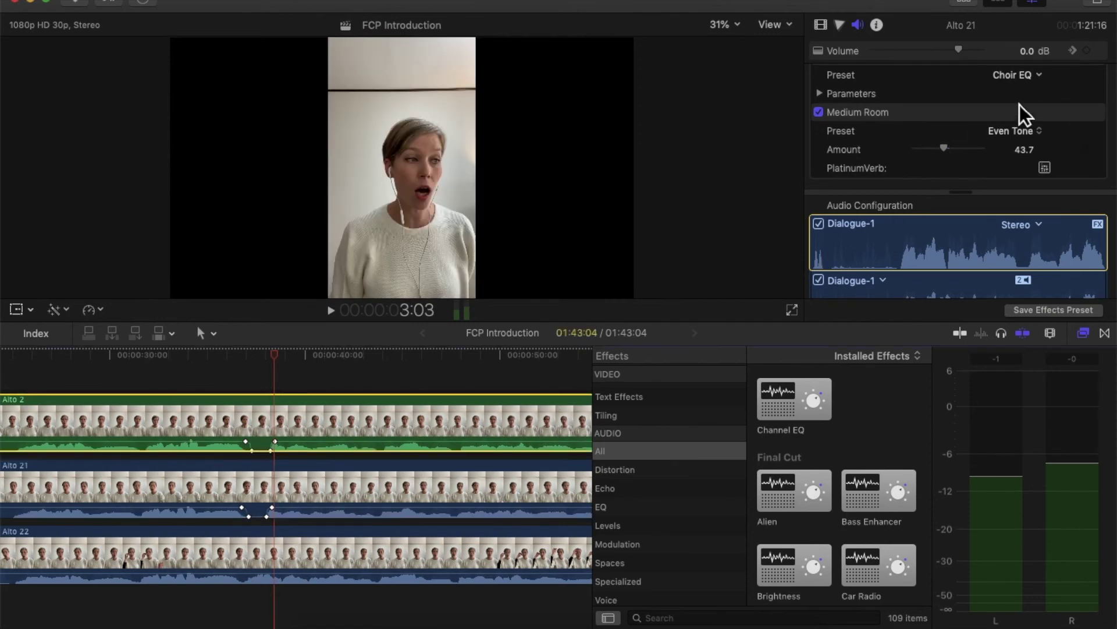
scroll(968, 127, down, 5)
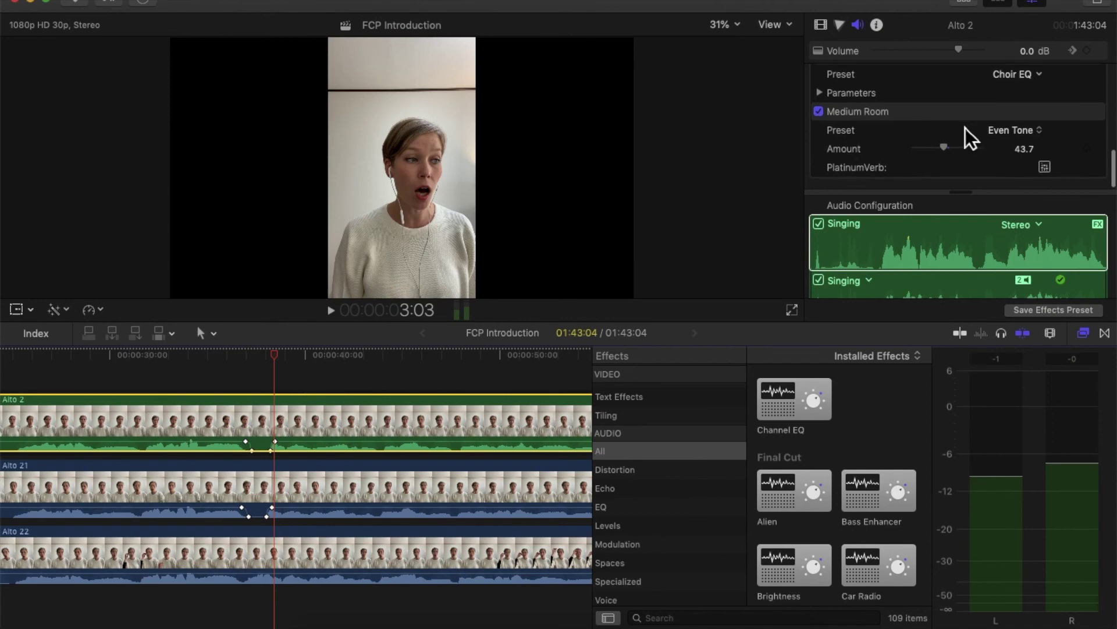
click(488, 493)
scroll(488, 493, left, 2)
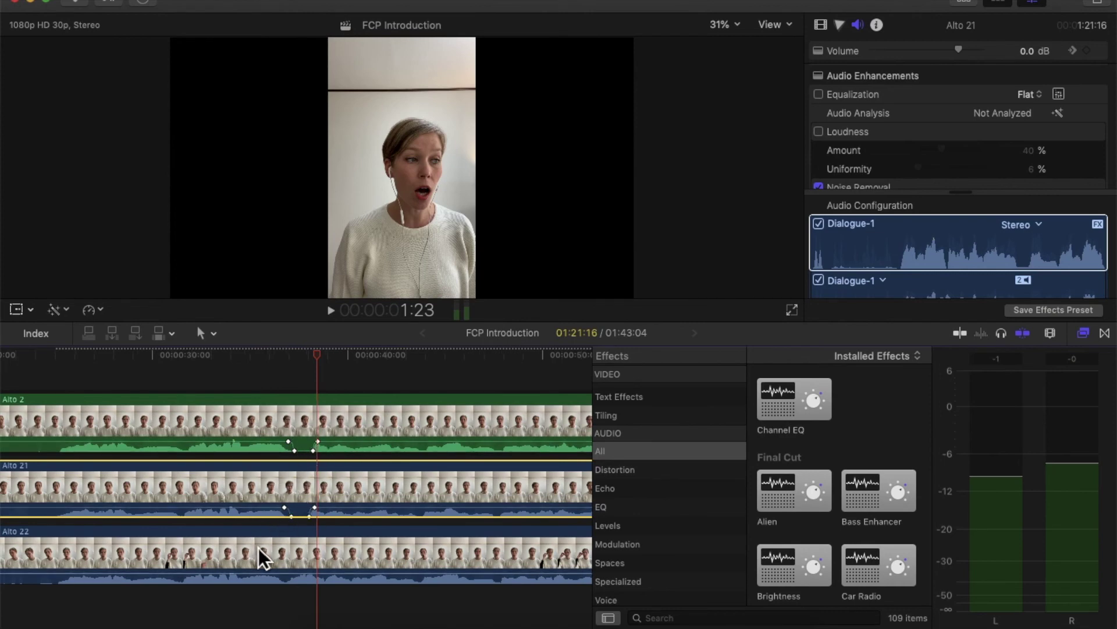
click(267, 437)
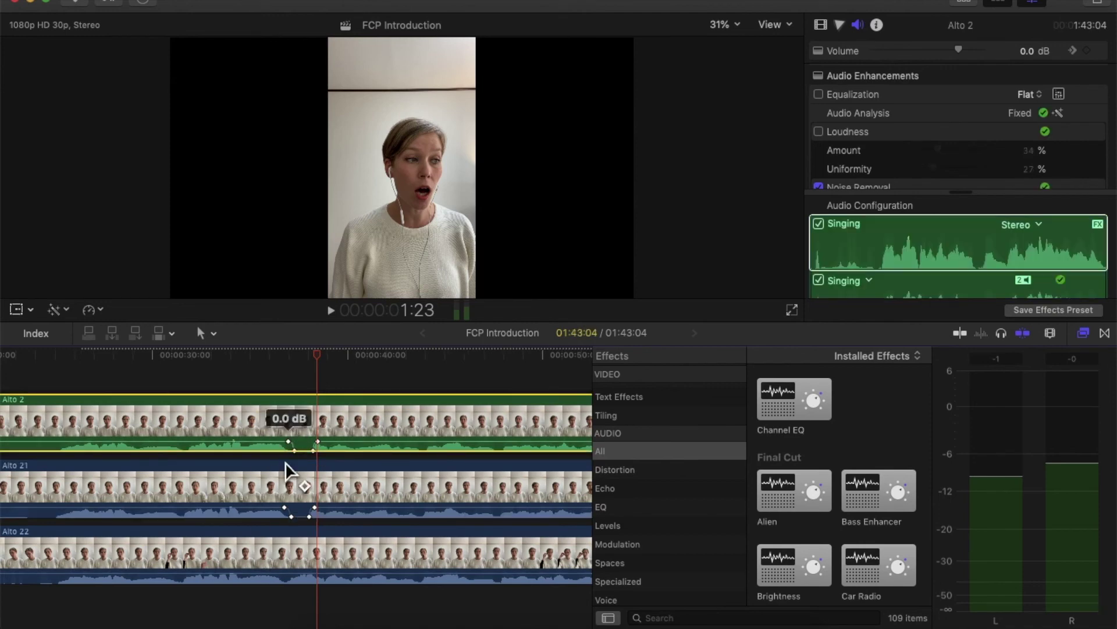
click(262, 537)
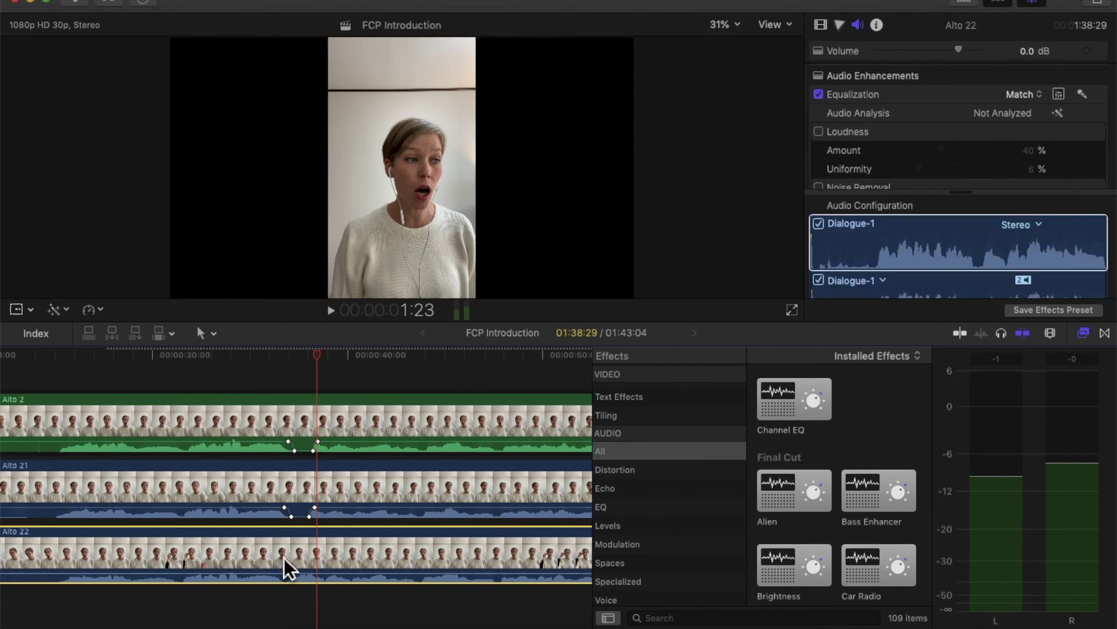
key(super+shift+v)
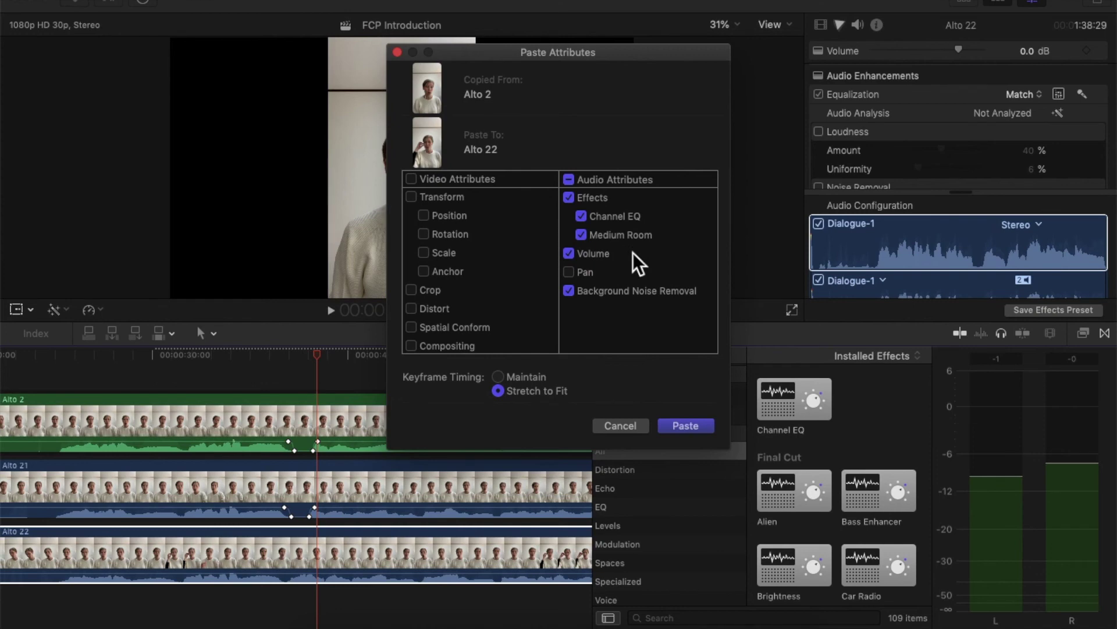
click(616, 426)
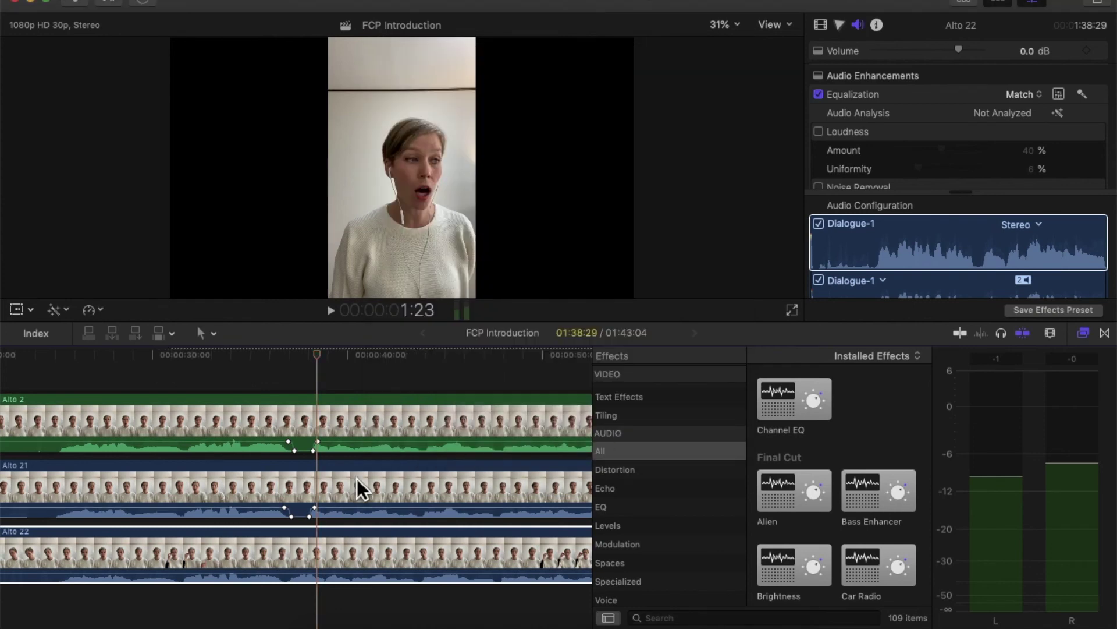
click(358, 479)
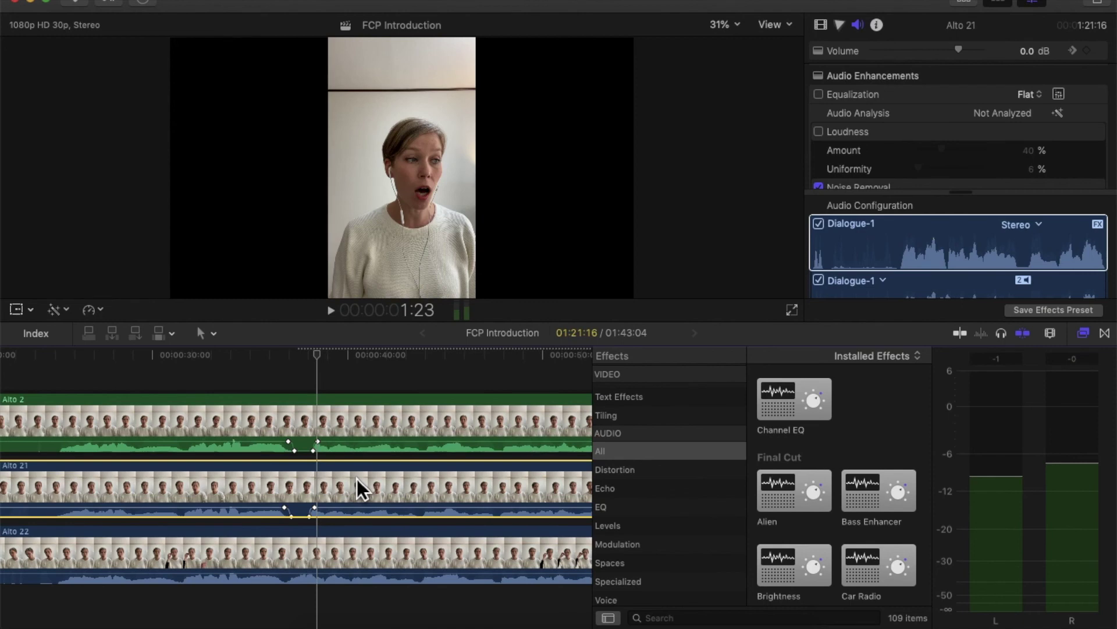
scroll(356, 479, left, 5)
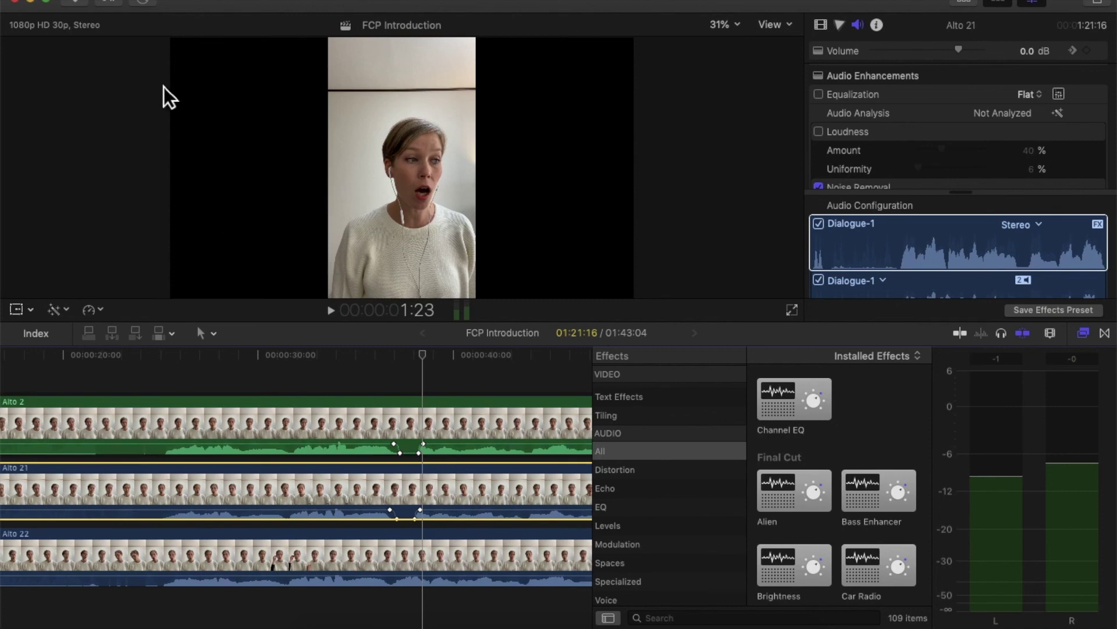
scroll(244, 355, left, 5)
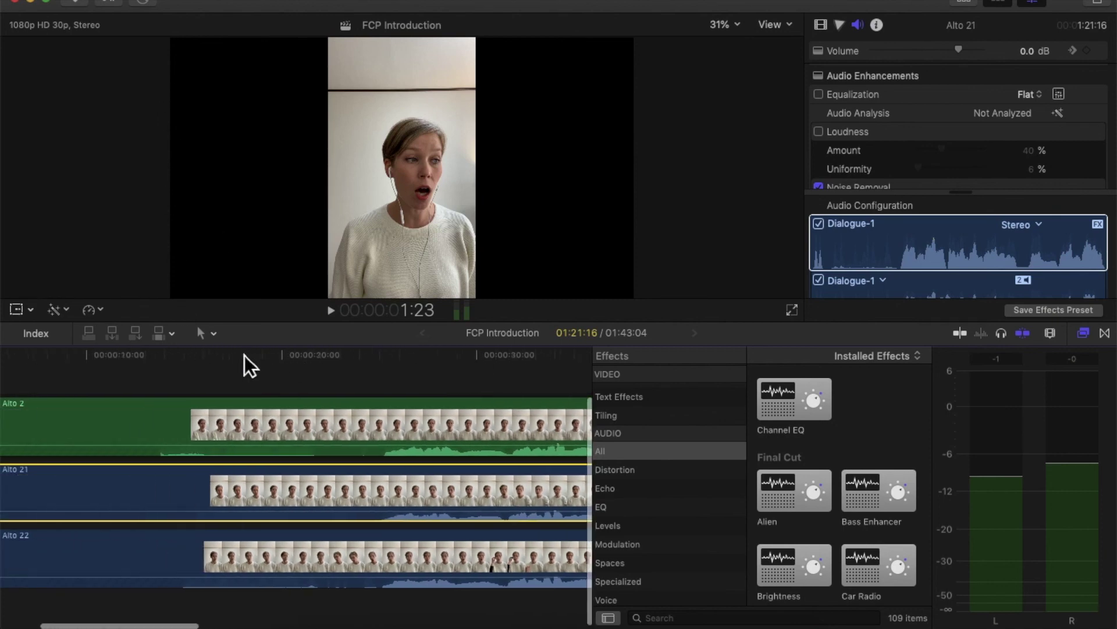
click(152, 406)
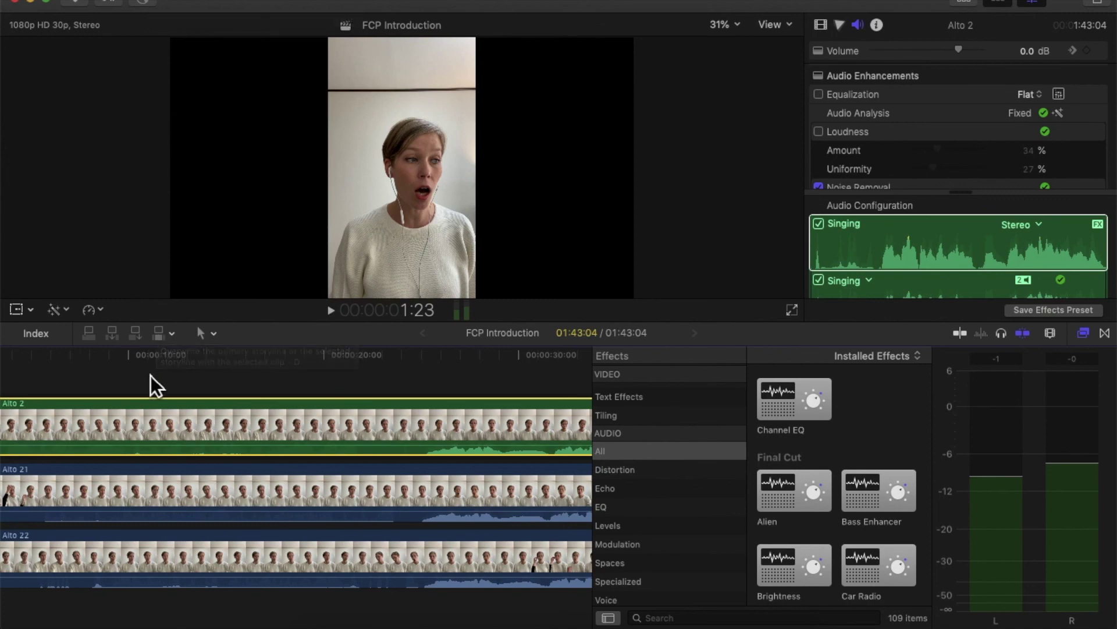
scroll(151, 375, left, 3)
scroll(151, 376, left, 1)
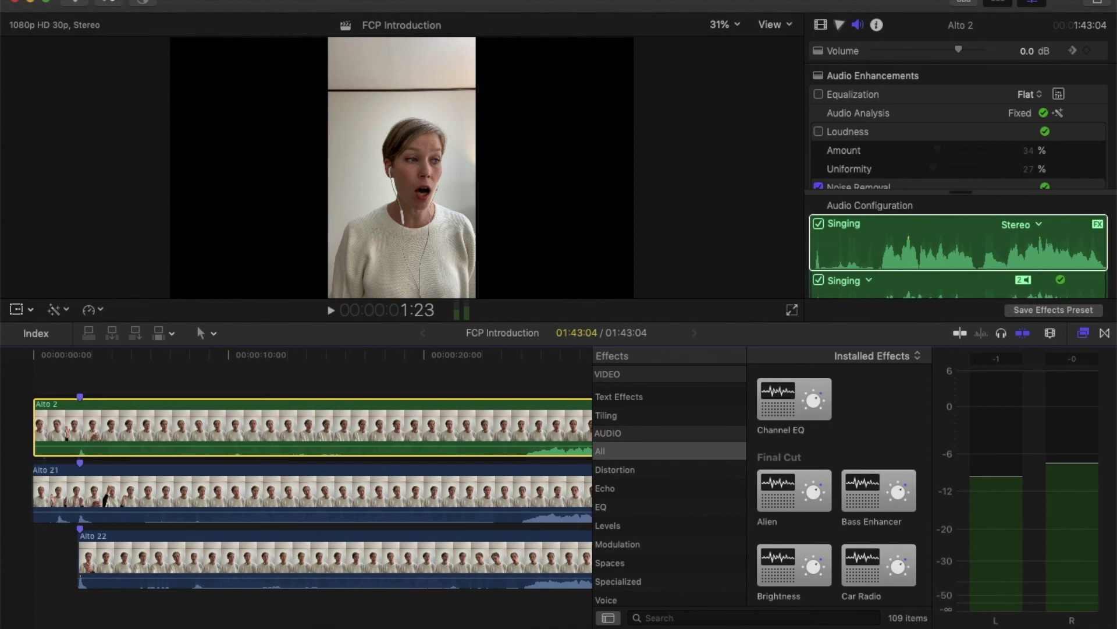
click(115, 3)
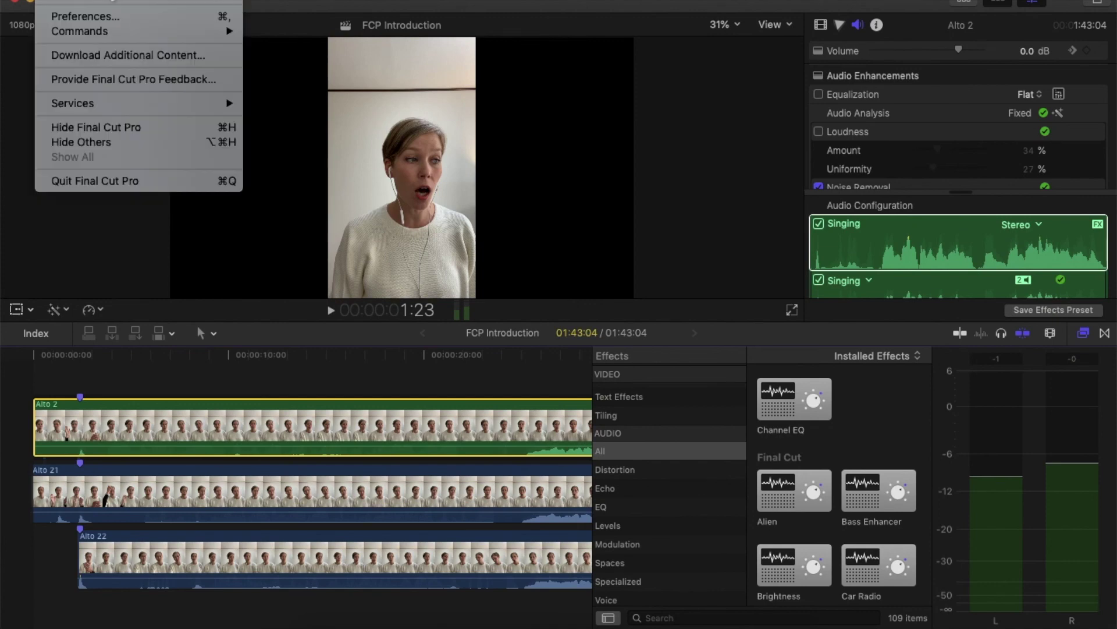
Step: Confirm Background render is on in Playback preferences, starting after 0.2 seconds, then close preferences
click(111, 18)
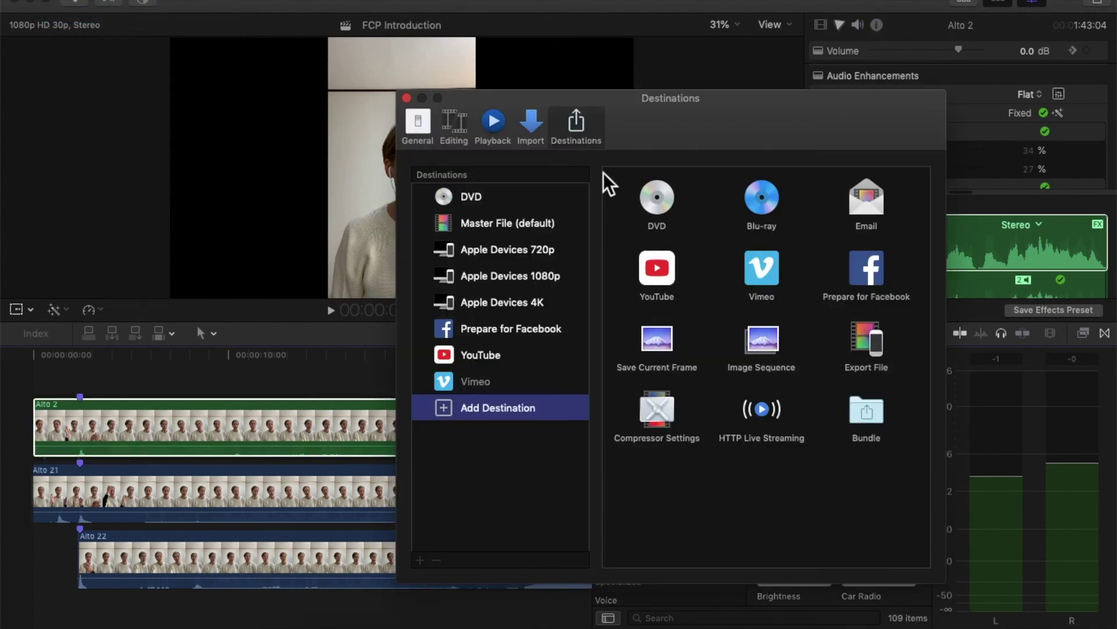
click(506, 125)
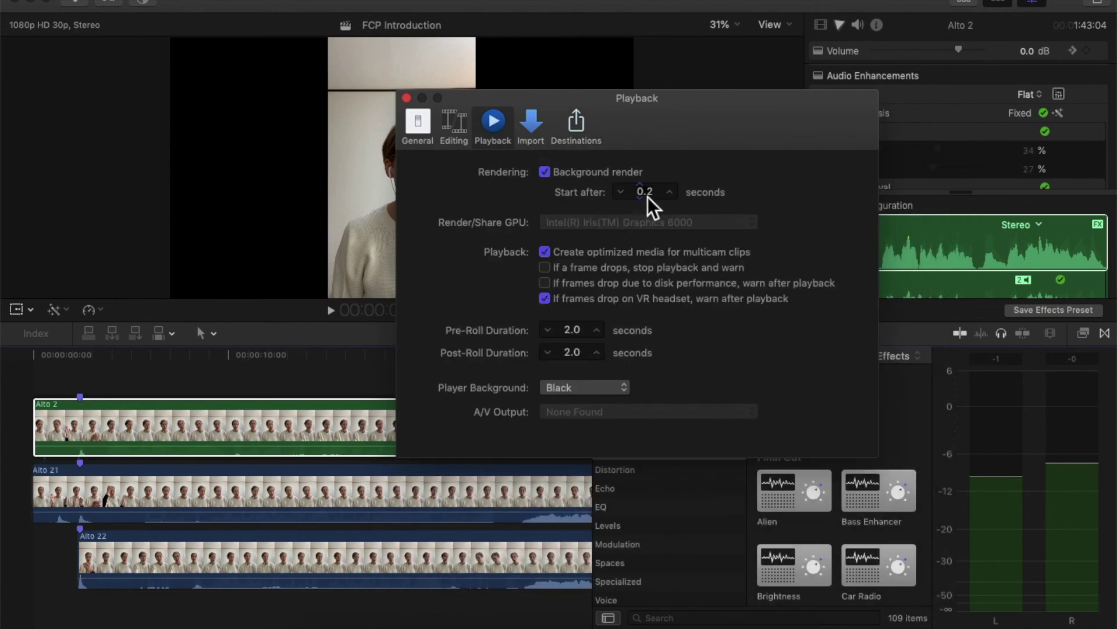
click(409, 99)
scroll(299, 432, right, 4)
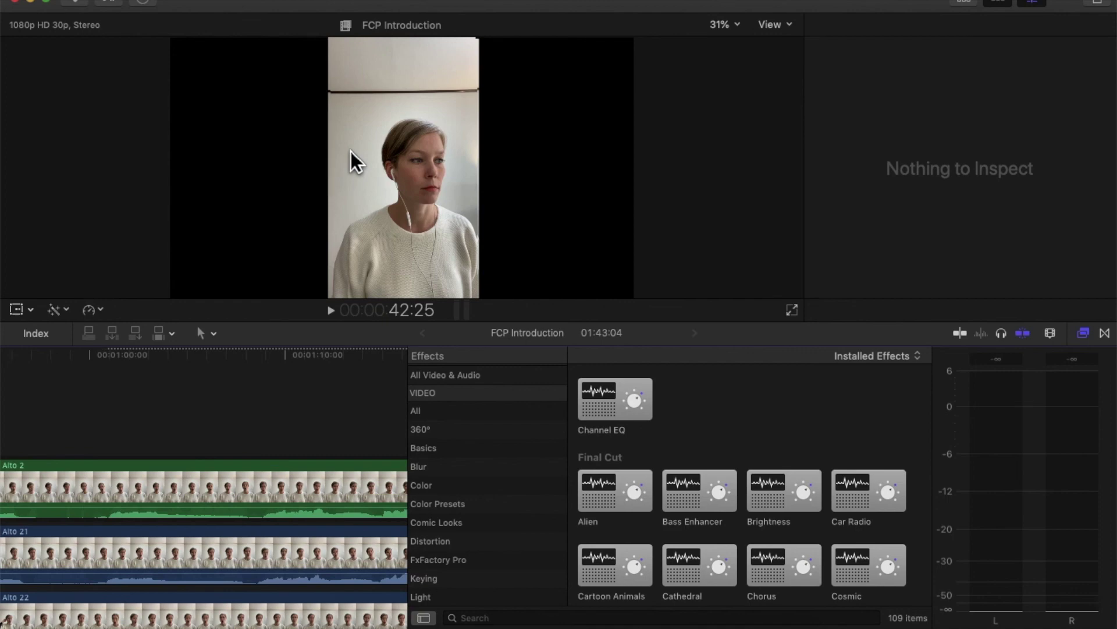
click(289, 159)
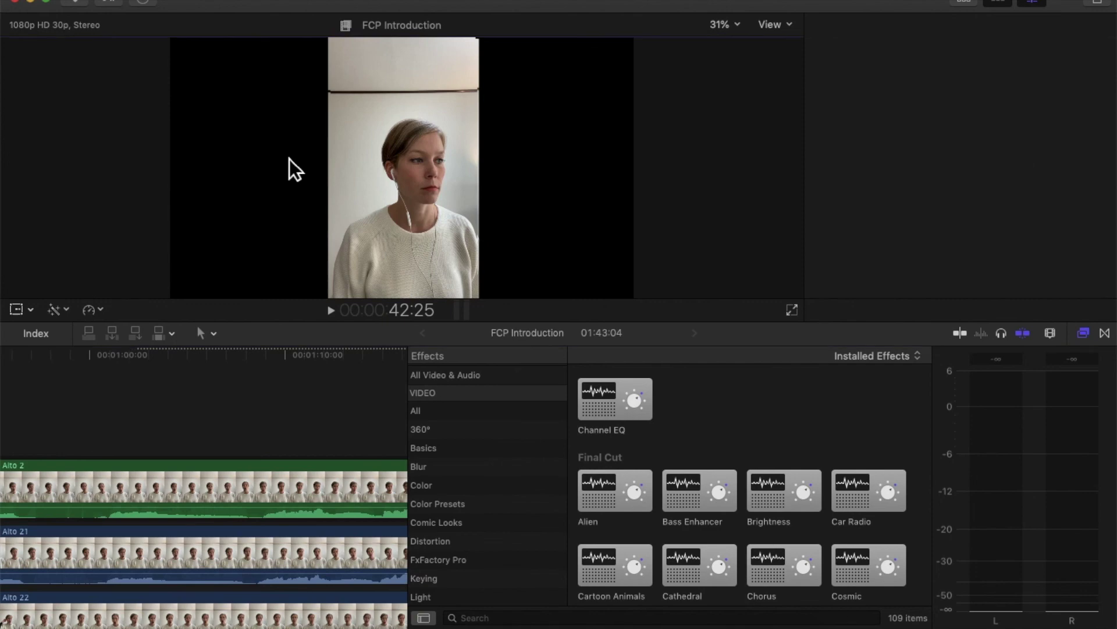